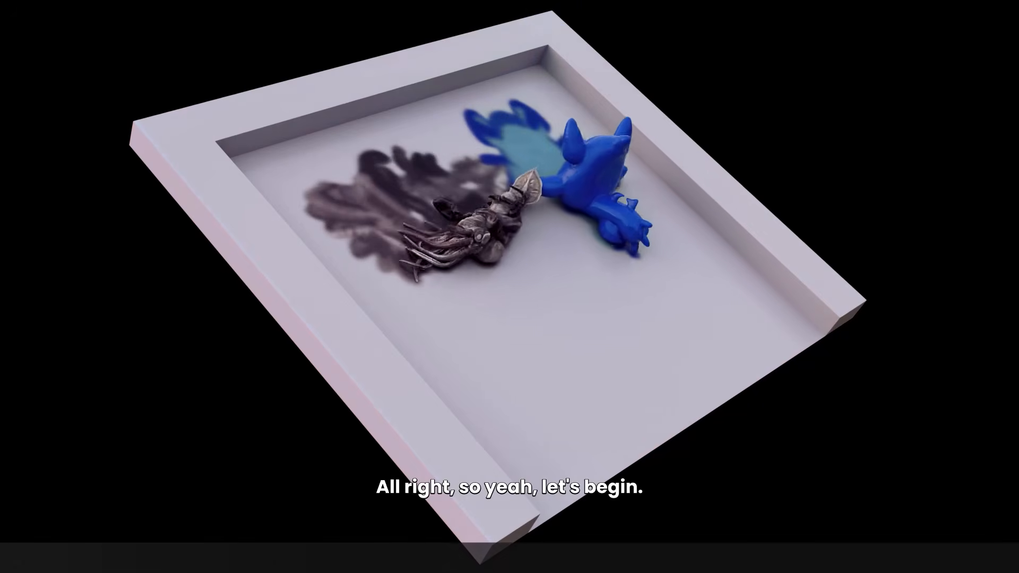
{"action": "middle_click_drag", "start_coordinate": [647, 353], "coordinate": [745, 262]}
{"action": "scroll", "coordinate": [337, 157], "scroll_direction": "up", "scroll_amount": 4}
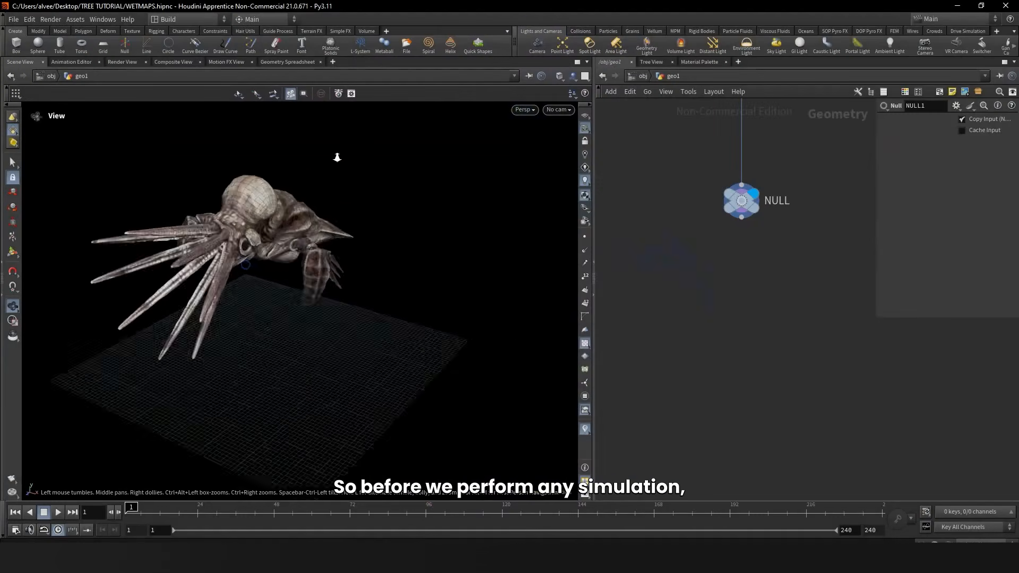
{"action": "left_click_drag", "start_coordinate": [337, 158], "coordinate": [254, 310]}
{"action": "right_click", "coordinate": [250, 234]}
{"action": "left_click", "coordinate": [273, 249]}
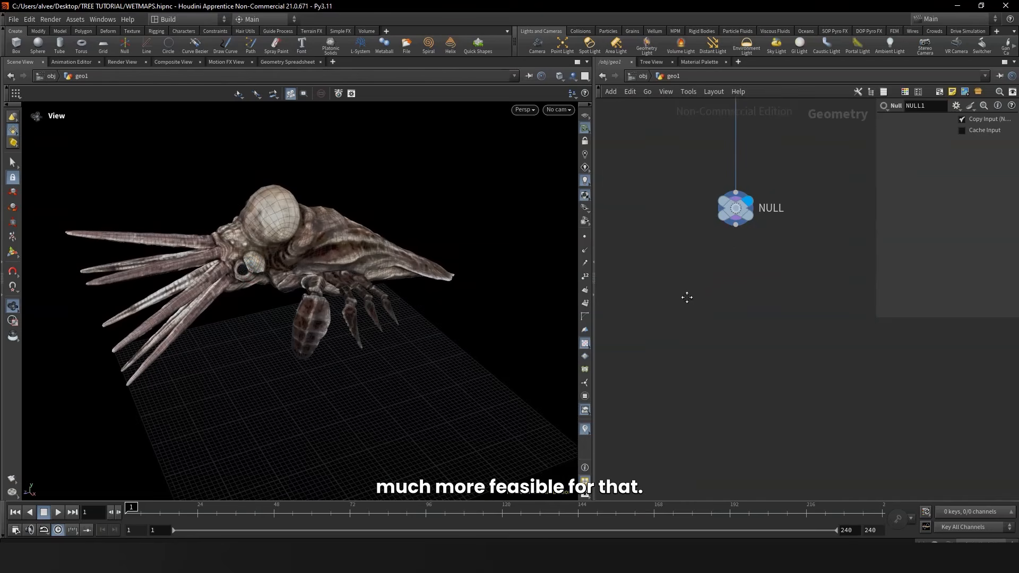
Step: Add a Remesh to Grid node wired below the creature's NULL node and display its result
{"action": "scroll", "coordinate": [711, 271], "scroll_direction": "up", "scroll_amount": 2}
{"action": "left_click_drag", "start_coordinate": [727, 220], "coordinate": [698, 335]}
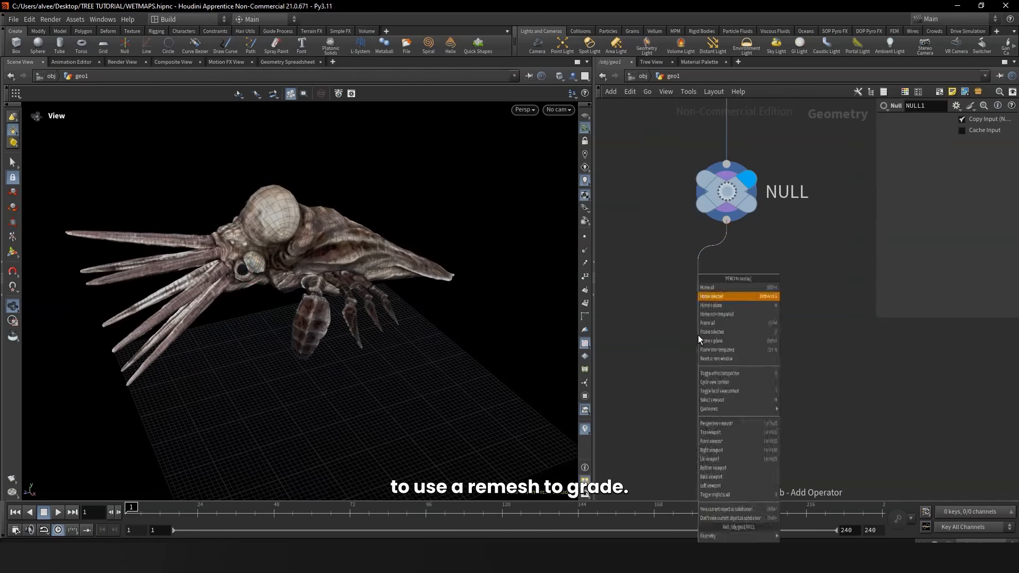
{"action": "type", "text": "REM"}
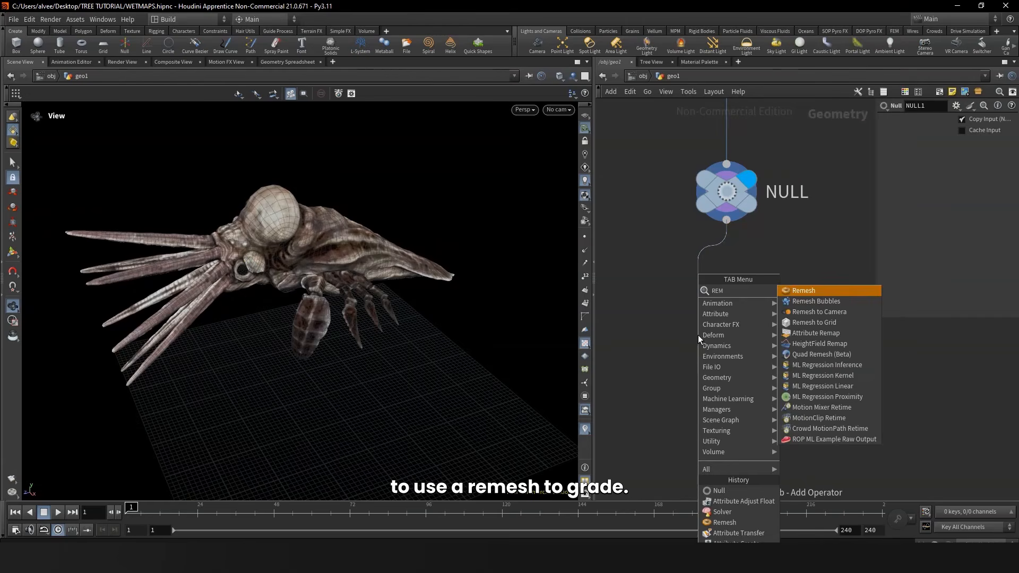
{"action": "type", "text": "TO"}
{"action": "left_click", "coordinate": [802, 301]}
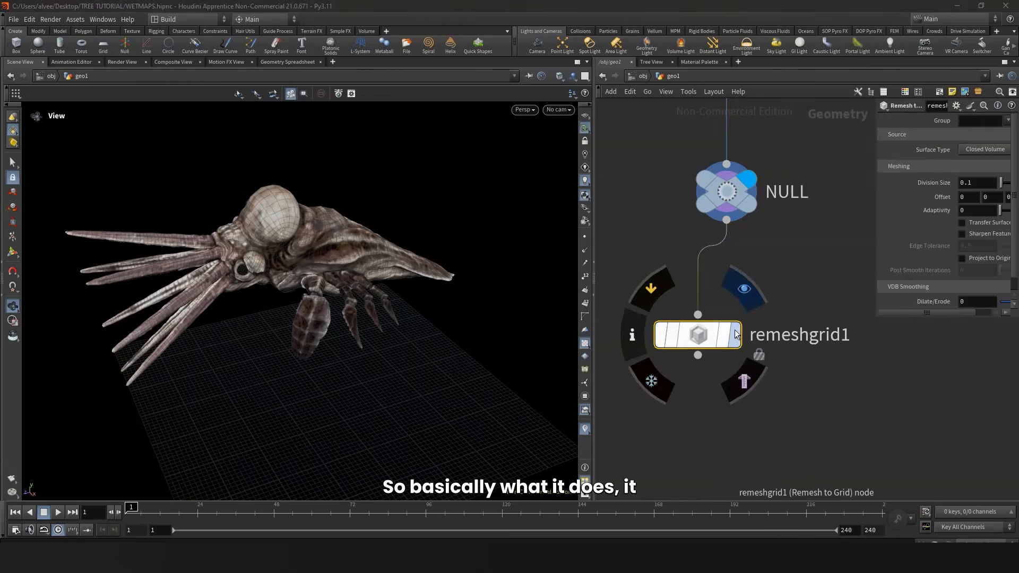
{"action": "left_click", "coordinate": [735, 334]}
Step: Widen the parameter area and set the Remesh to Grid node's Division Size to 0.01
{"action": "left_click_drag", "start_coordinate": [878, 322], "coordinate": [787, 329]}
{"action": "left_click", "coordinate": [894, 186]}
{"action": "type", "text": "0.0"}
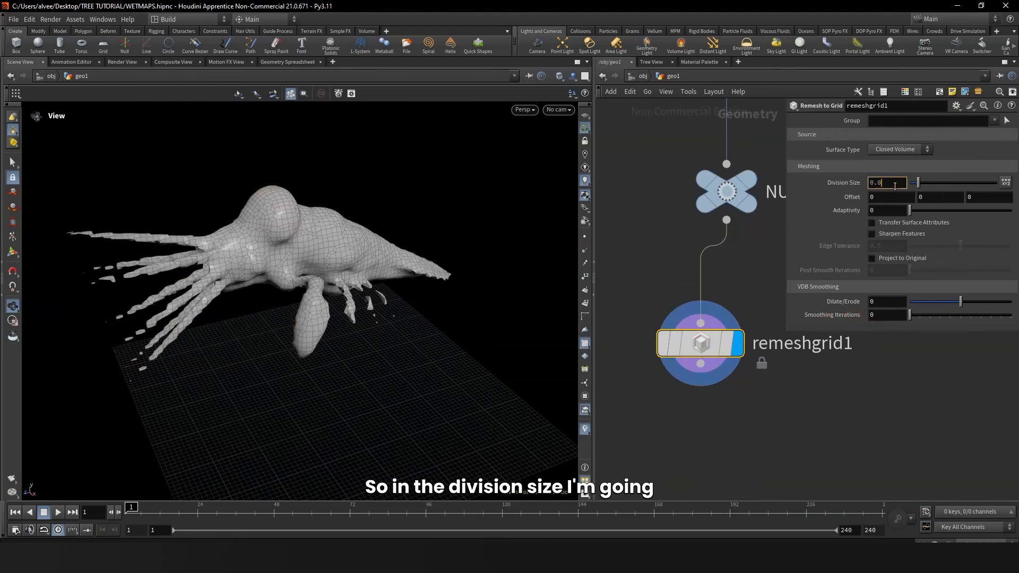
{"action": "type", "text": "1"}
{"action": "key", "text": "Return"}
{"action": "left_click_drag", "start_coordinate": [229, 254], "coordinate": [247, 255]}
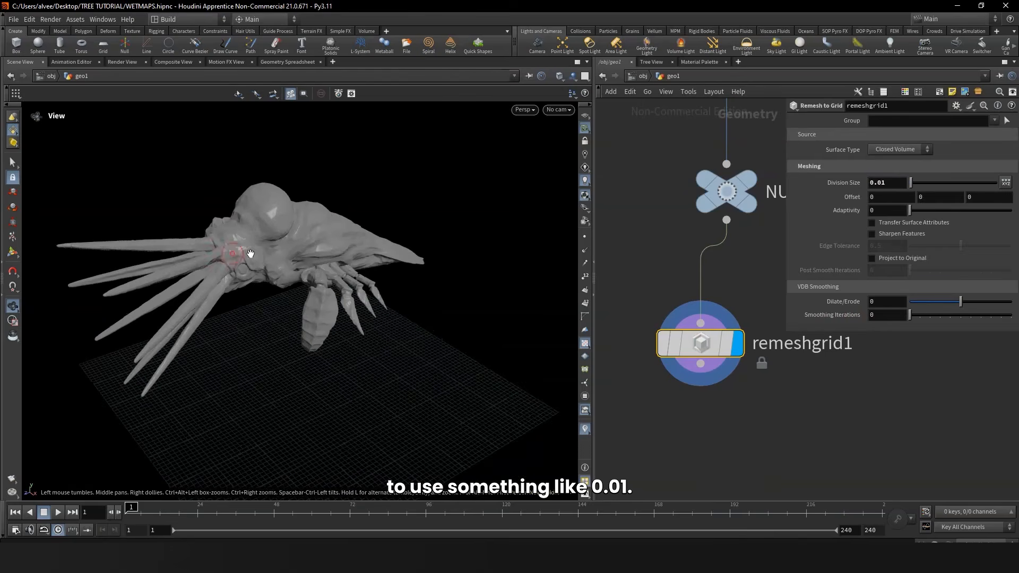
Step: Set the Remesh to Grid node's Adaptivity to 1 and check the reduced mesh on the creature
{"action": "scroll", "coordinate": [256, 253], "scroll_direction": "up", "scroll_amount": 8}
{"action": "left_click_drag", "start_coordinate": [326, 199], "coordinate": [346, 193]}
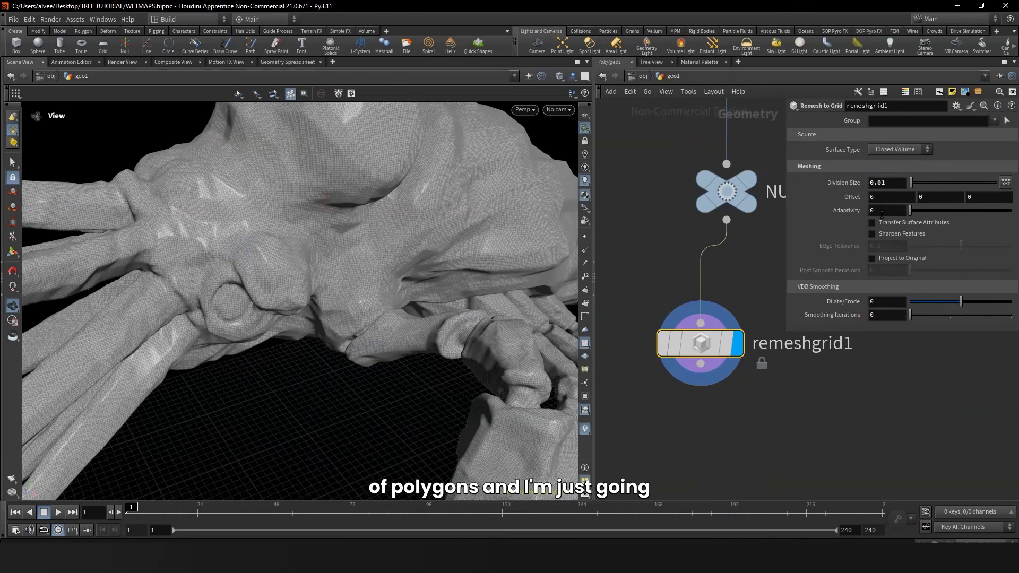
{"action": "type", "text": "1"}
{"action": "key", "text": "Return"}
{"action": "scroll", "coordinate": [350, 249], "scroll_direction": "down", "scroll_amount": 6}
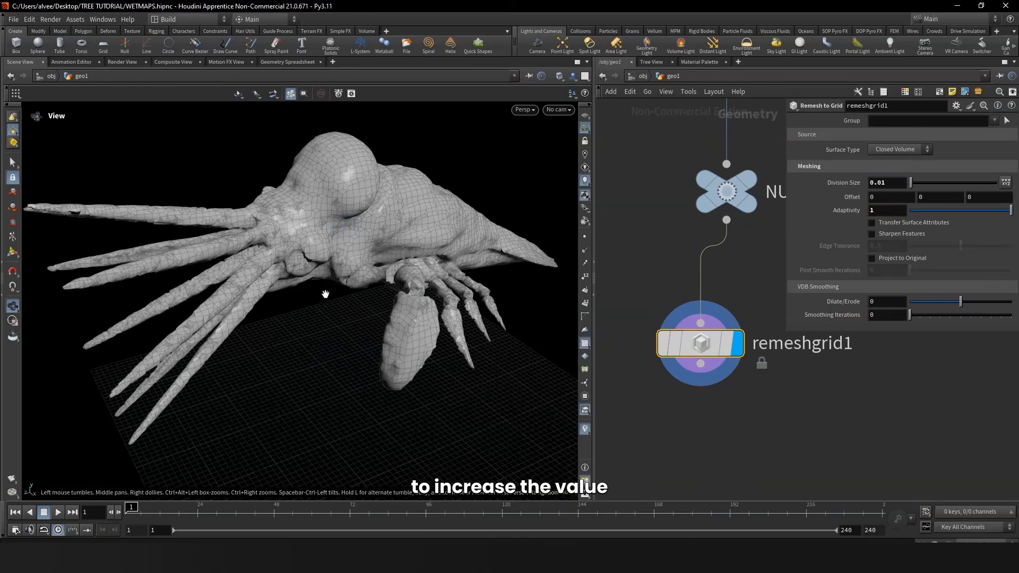
{"action": "left_click_drag", "start_coordinate": [339, 303], "coordinate": [309, 274]}
{"action": "scroll", "coordinate": [728, 331], "scroll_direction": "down", "scroll_amount": 4}
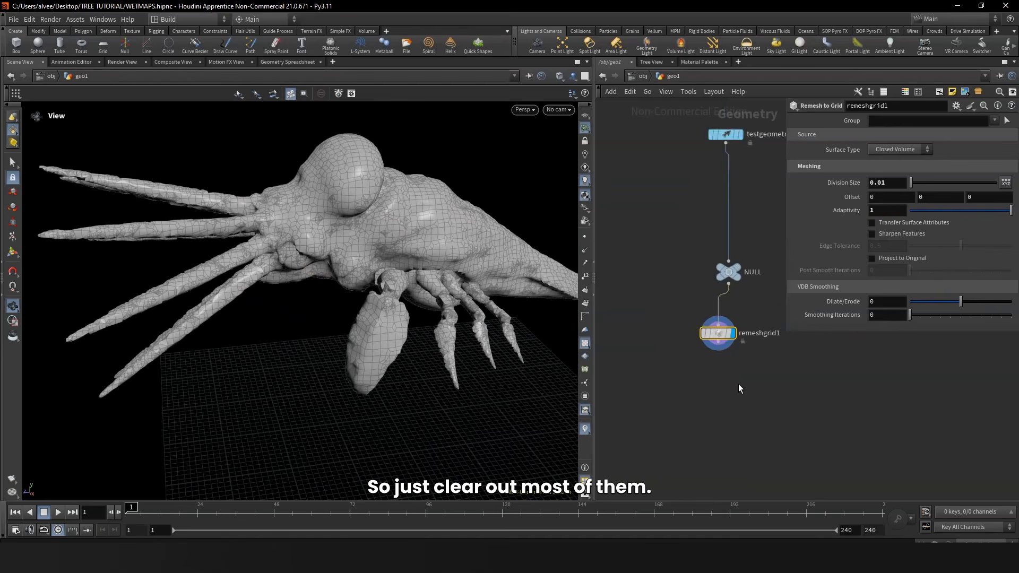
Step: Add a Remesh node wired below the Remesh to Grid node and display its result
{"action": "middle_click_drag", "start_coordinate": [735, 383], "coordinate": [723, 302]}
{"action": "scroll", "coordinate": [720, 291], "scroll_direction": "up", "scroll_amount": 4}
{"action": "key", "text": "Tab"}
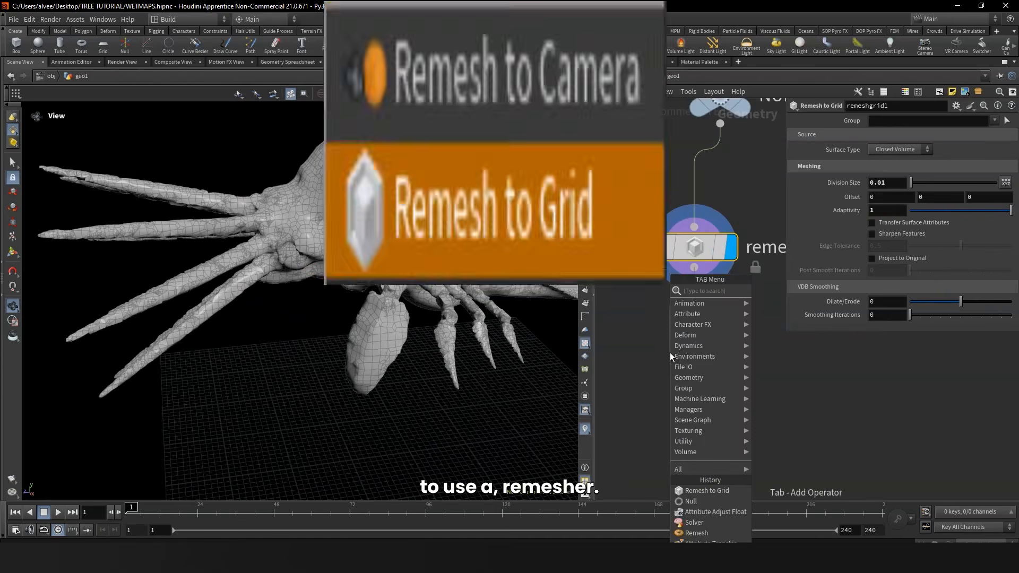
{"action": "type", "text": "remes"}
{"action": "left_click", "coordinate": [791, 294]}
{"action": "left_click", "coordinate": [687, 358]}
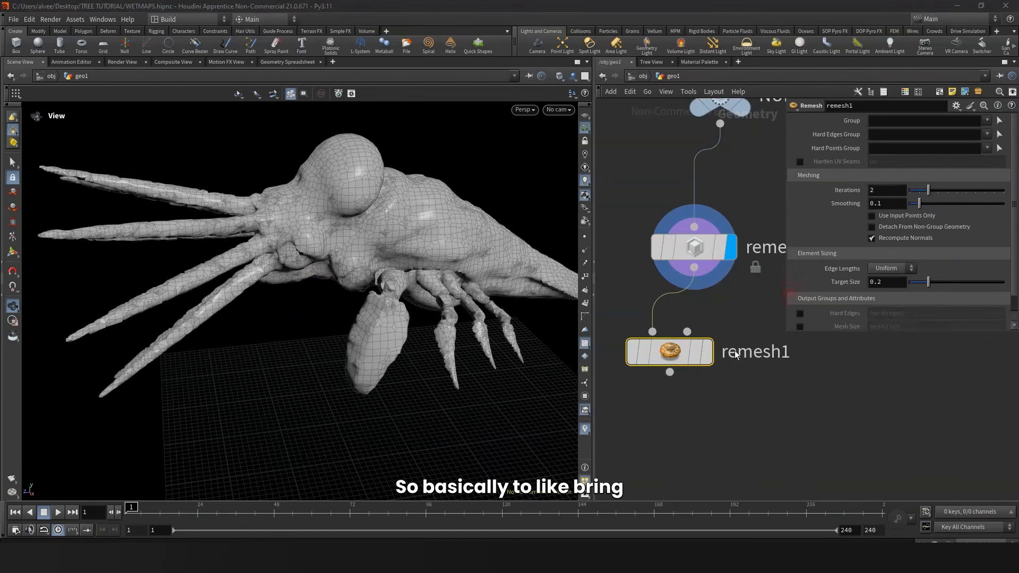
{"action": "left_click", "coordinate": [711, 358]}
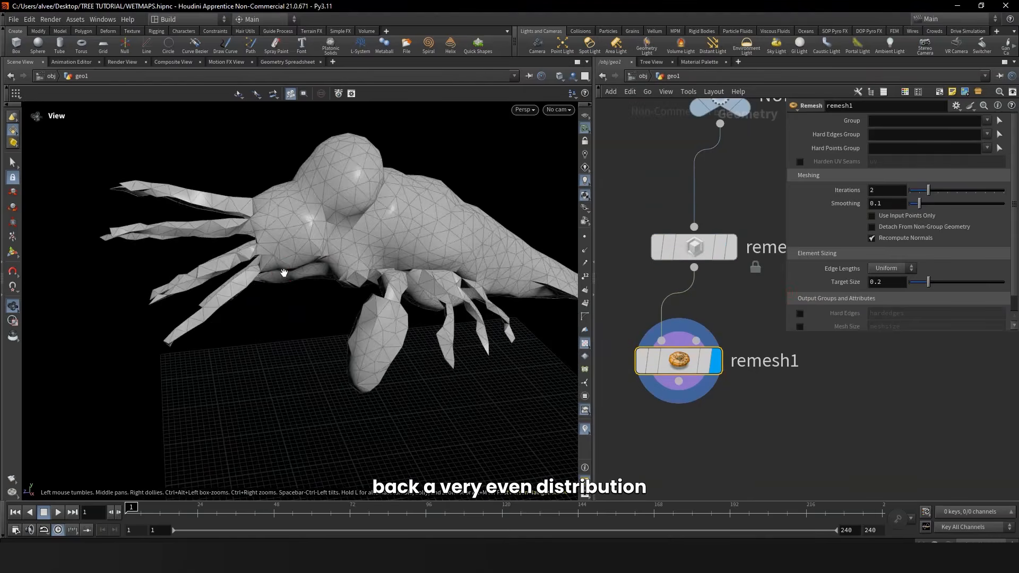
Step: Set the Remesh node's Target Size to 0.1 and check the triangle distribution on the creature
{"action": "left_click_drag", "start_coordinate": [285, 273], "coordinate": [384, 302]}
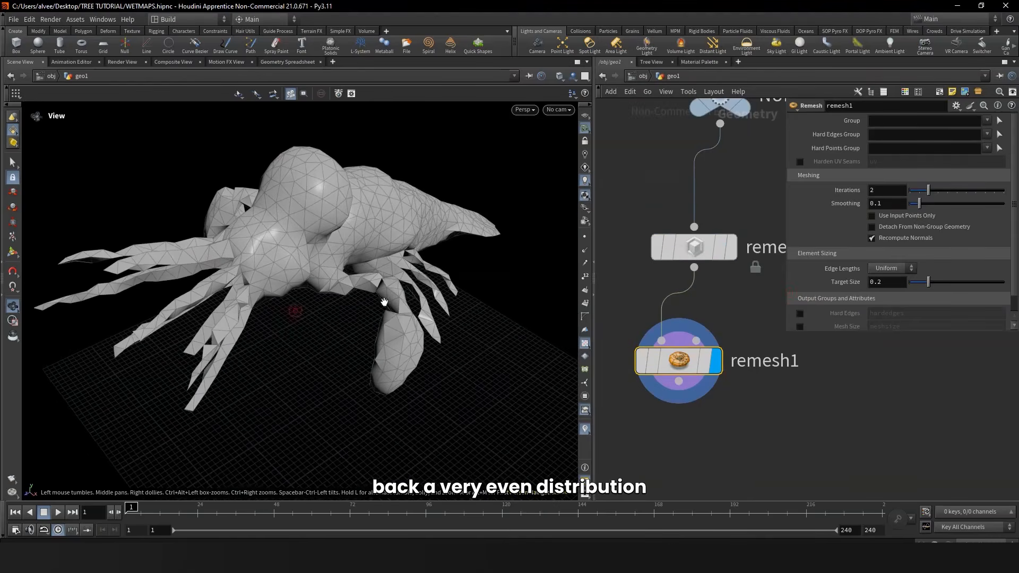
{"action": "left_click", "coordinate": [895, 281]}
{"action": "type", "text": "0.1"}
{"action": "key", "text": "Return"}
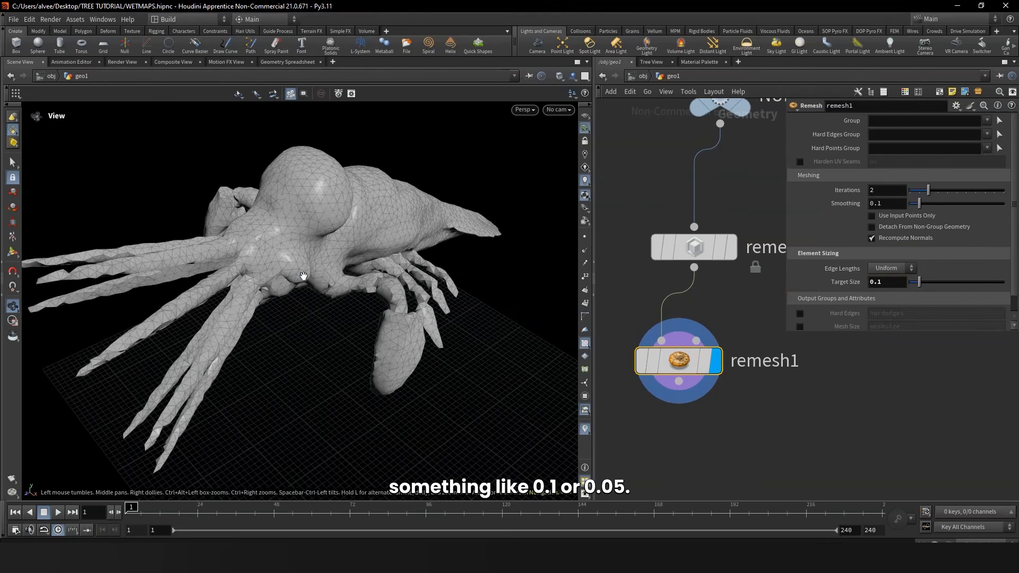
{"action": "scroll", "coordinate": [304, 276], "scroll_direction": "down", "scroll_amount": 5}
{"action": "left_click_drag", "start_coordinate": [304, 277], "coordinate": [294, 305]}
Step: Compare the earlier geometry with the Remesh output by switching the displayed node, and examine the creature's mesh
{"action": "middle_click_drag", "start_coordinate": [740, 151], "coordinate": [756, 136]}
{"action": "mouse_move", "coordinate": [714, 170]}
{"action": "left_click", "coordinate": [739, 134]}
{"action": "left_click", "coordinate": [717, 374]}
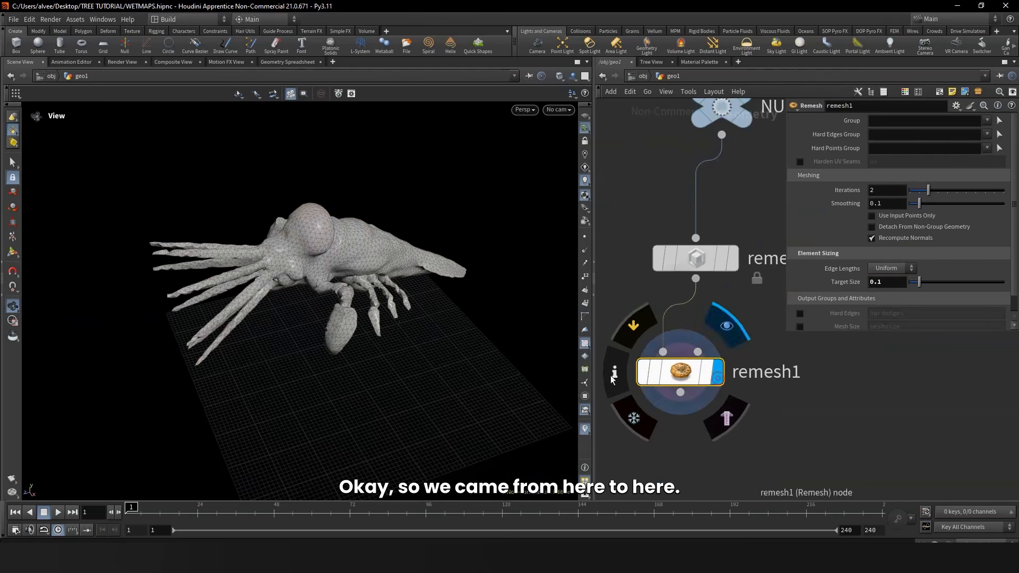
{"action": "left_click_drag", "start_coordinate": [329, 265], "coordinate": [300, 263]}
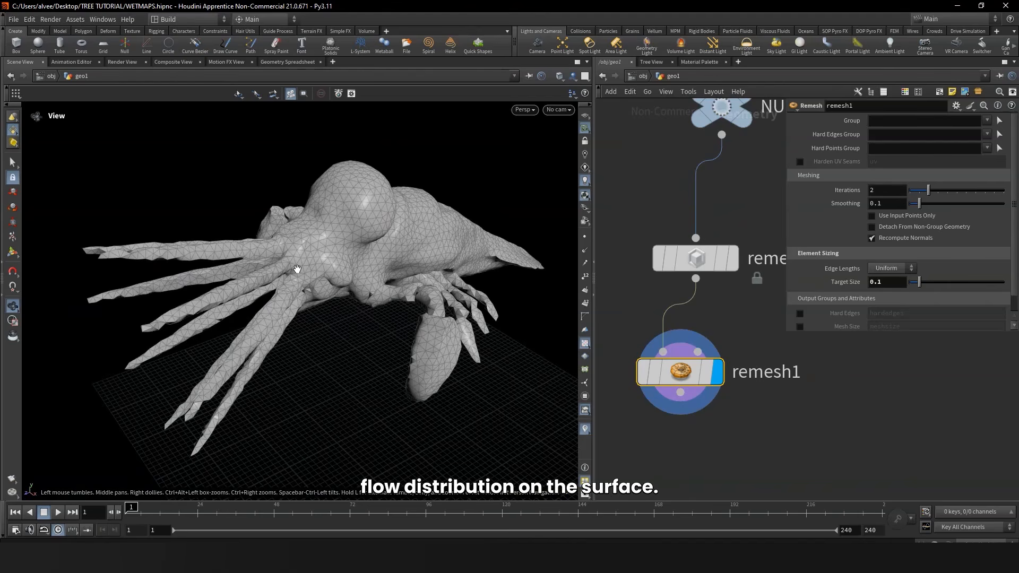
{"action": "left_click_drag", "start_coordinate": [269, 332], "coordinate": [222, 332]}
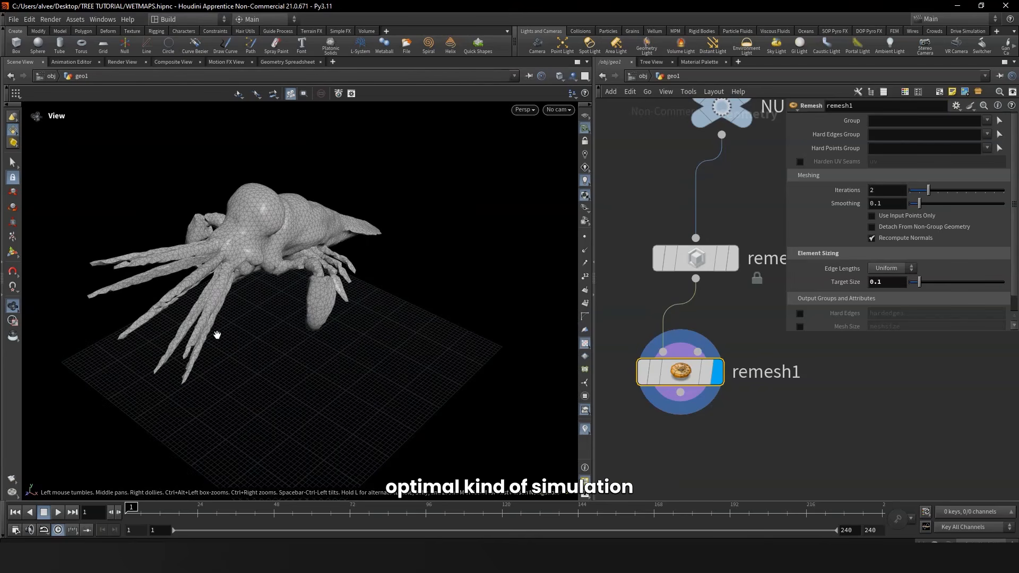
{"action": "scroll", "coordinate": [739, 429], "scroll_direction": "down", "scroll_amount": 5}
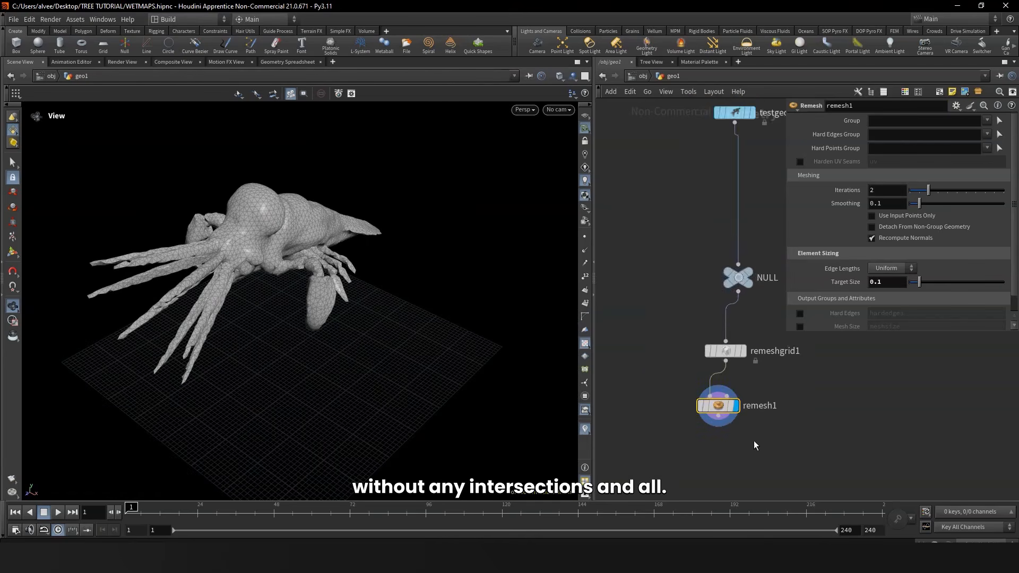
Step: Add the Vellum Configure Tetrahedral Softbody setup below the Remesh node
{"action": "middle_click_drag", "start_coordinate": [743, 441], "coordinate": [705, 280]}
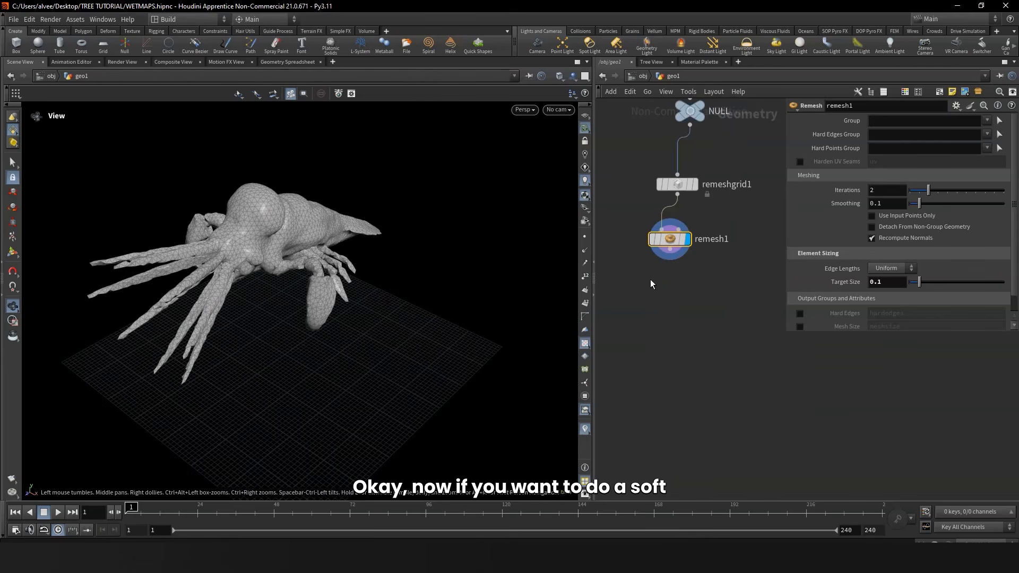
{"action": "key", "text": "Tab"}
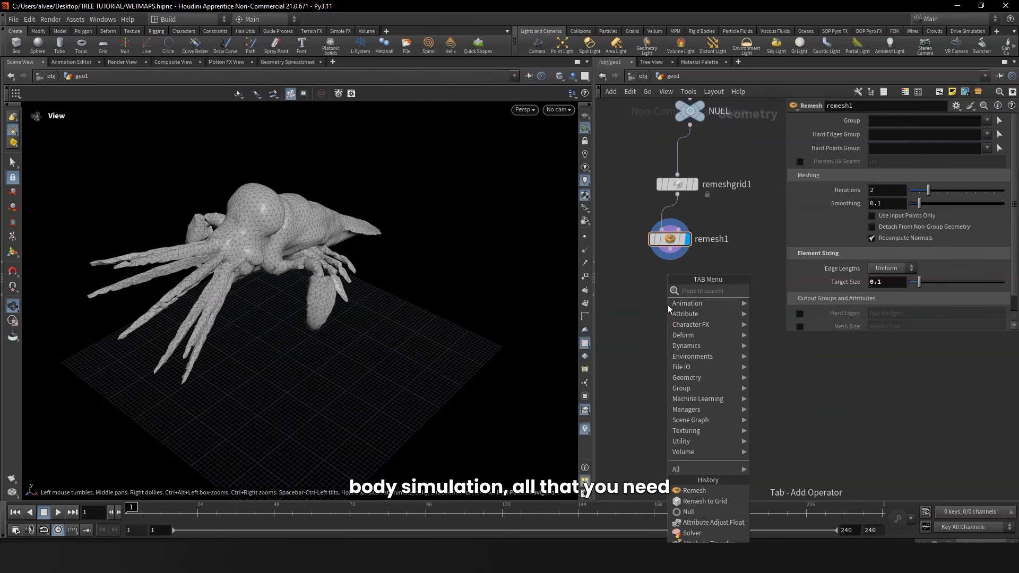
{"action": "type", "text": "TET"}
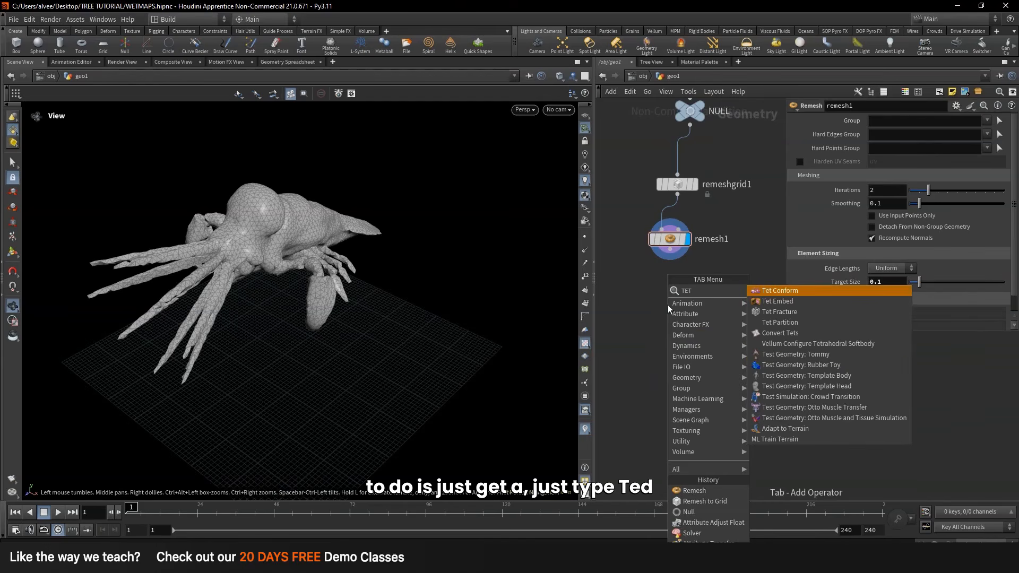
{"action": "type", "text": "C"}
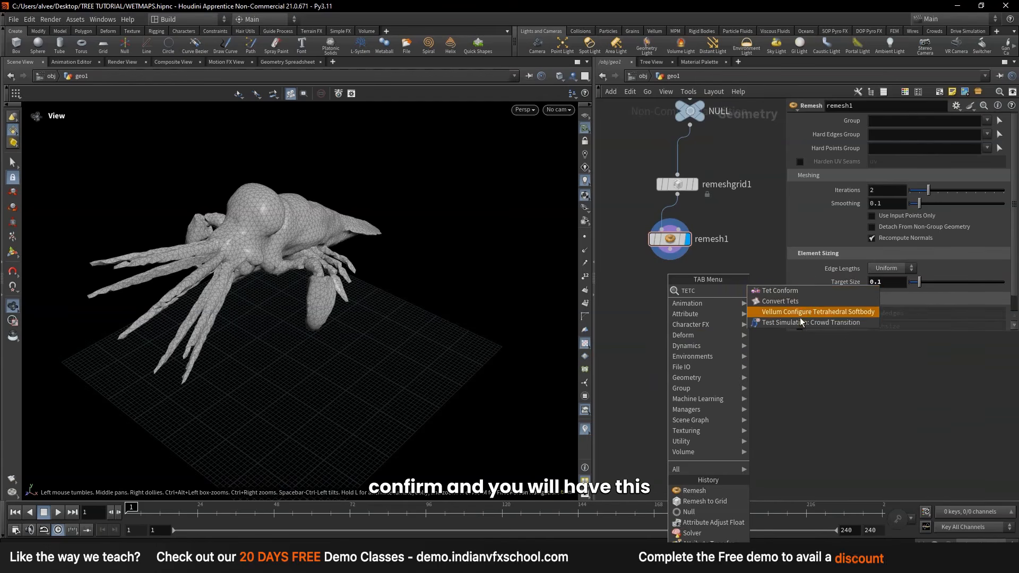
{"action": "left_click", "coordinate": [833, 312]}
{"action": "left_click", "coordinate": [671, 340]}
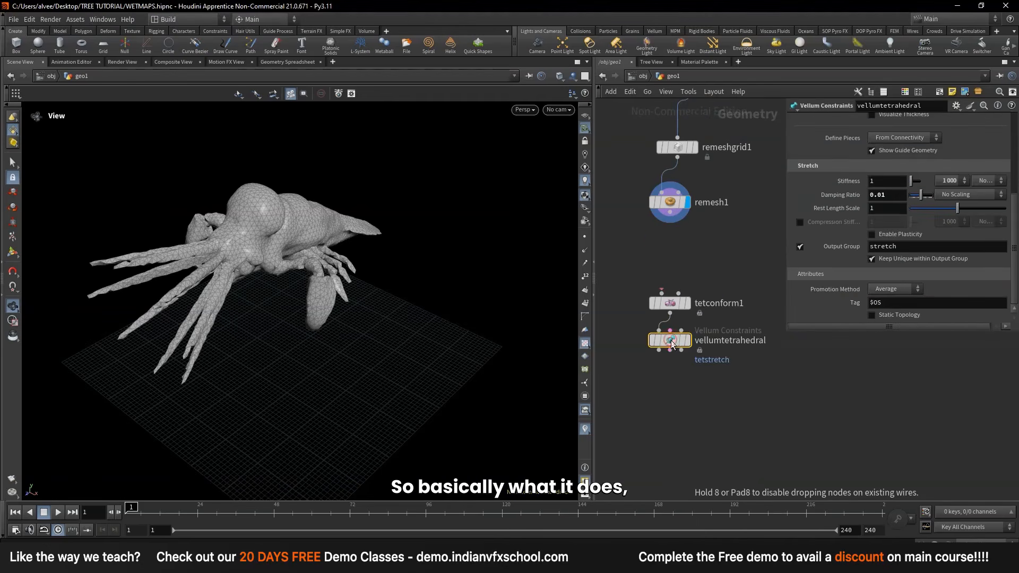
Step: Wire the Remesh node into the Tet Conform node, display the Vellum tetrahedral constraints, and move that constraints node further down
{"action": "left_click", "coordinate": [708, 255]}
{"action": "left_click_drag", "start_coordinate": [669, 223], "coordinate": [661, 292]}
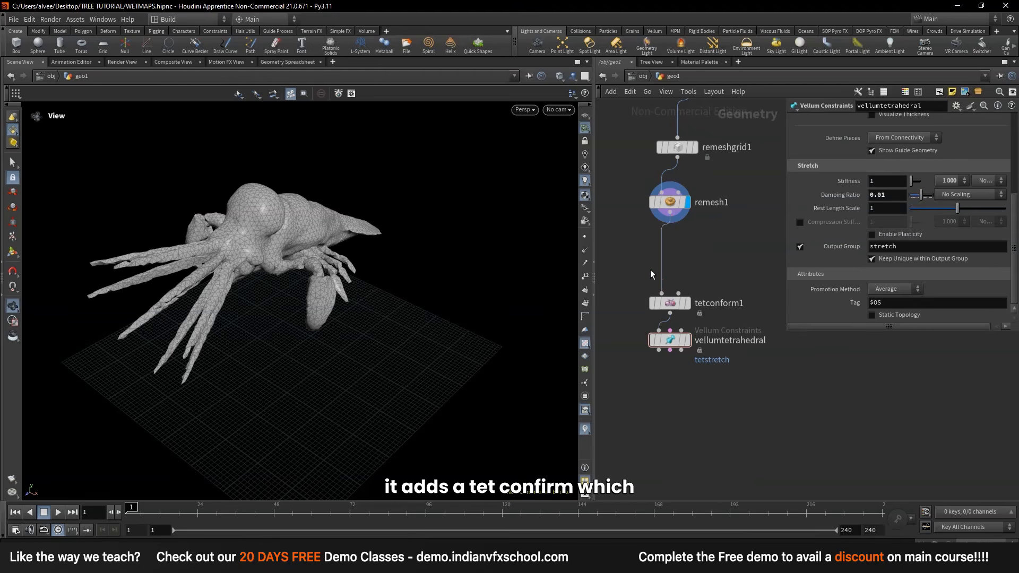
{"action": "middle_click_drag", "start_coordinate": [730, 280], "coordinate": [729, 254]}
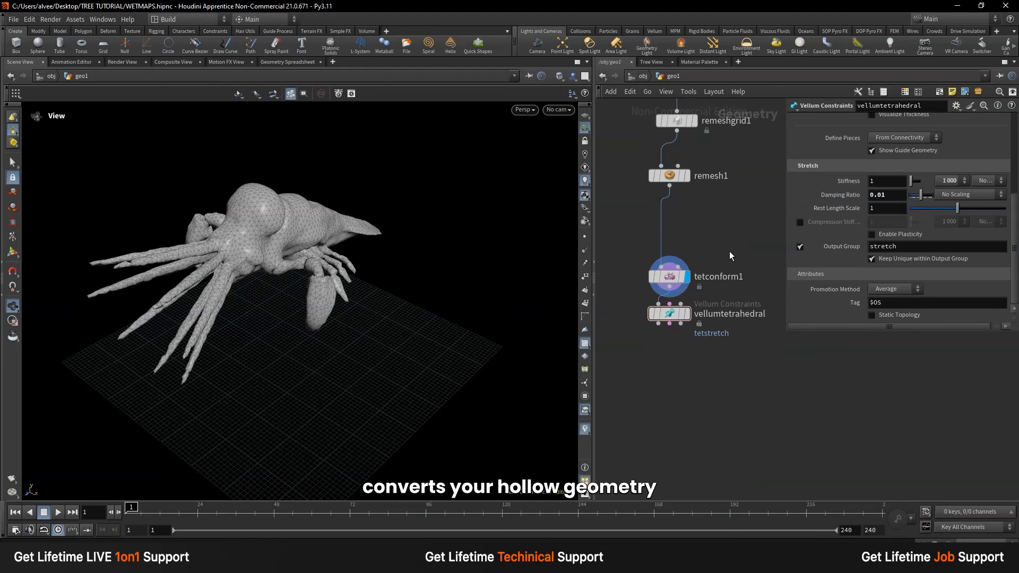
{"action": "left_click", "coordinate": [686, 313]}
{"action": "left_click", "coordinate": [672, 317]}
{"action": "middle_click_drag", "start_coordinate": [674, 349], "coordinate": [679, 284]}
{"action": "left_click_drag", "start_coordinate": [675, 252], "coordinate": [675, 280]}
Step: Add a Vellum Solver below the tetrahedral constraints node and wire the geometry and constraint outputs into it
{"action": "middle_click_drag", "start_coordinate": [697, 357], "coordinate": [662, 324]}
{"action": "key", "text": "Tab"}
{"action": "type", "text": "VELLSOL"}
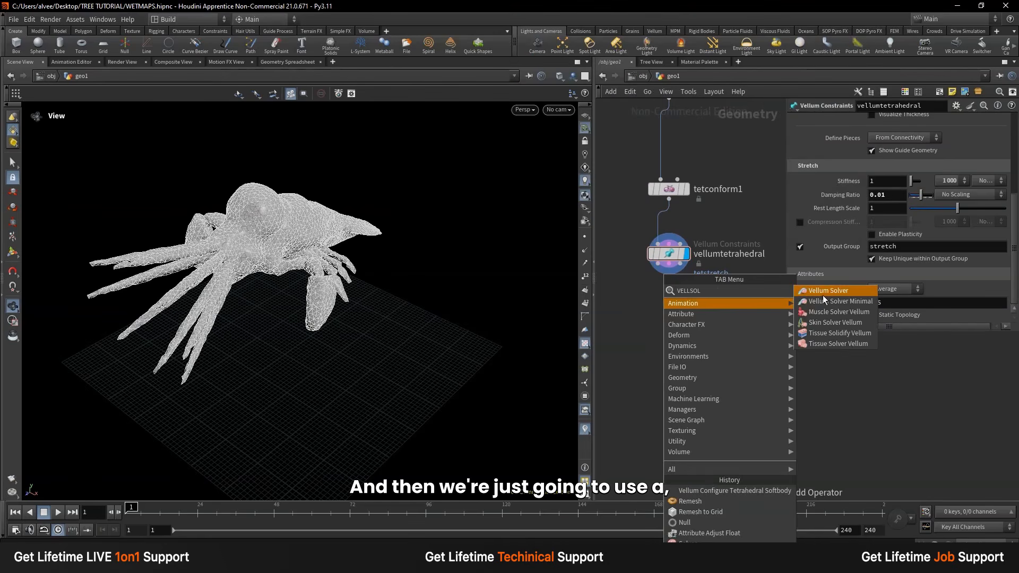
{"action": "left_click", "coordinate": [822, 294]}
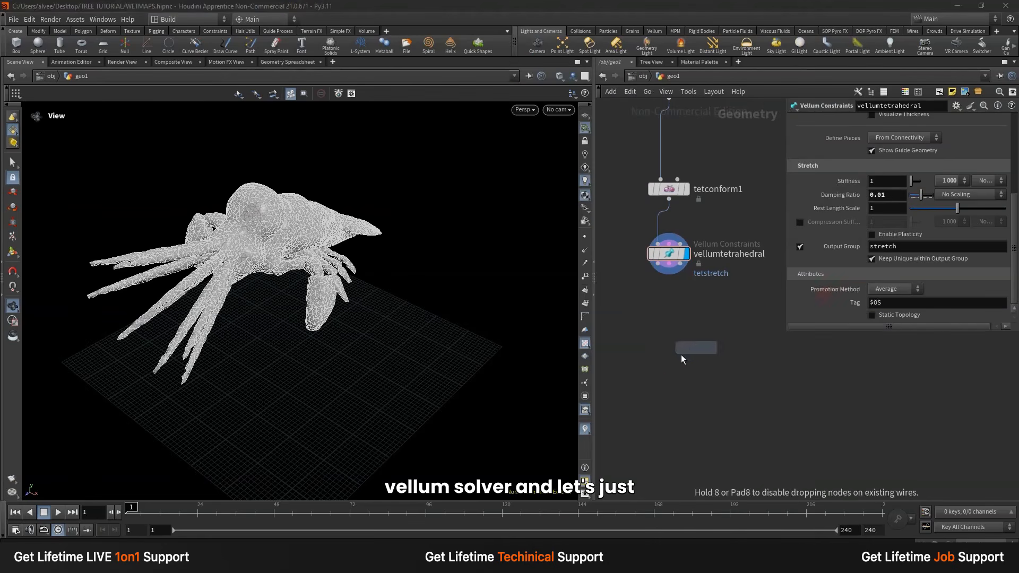
{"action": "left_click", "coordinate": [667, 365]}
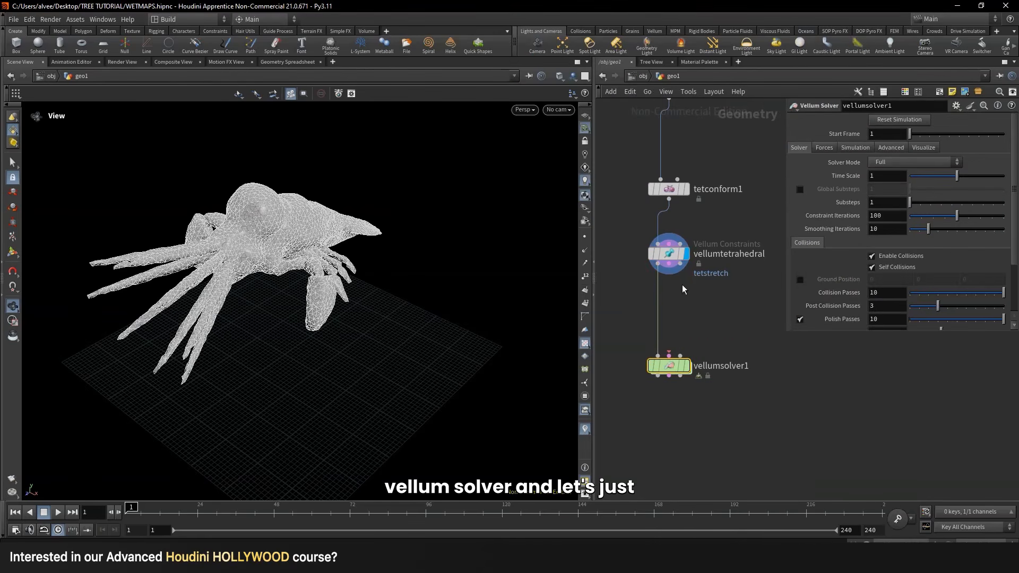
{"action": "left_click_drag", "start_coordinate": [672, 265], "coordinate": [669, 355]}
Step: Move the tray's null node down beside the solver, wire it into the Vellum Solver's collision geometry input, and display the solver
{"action": "key", "text": "h"}
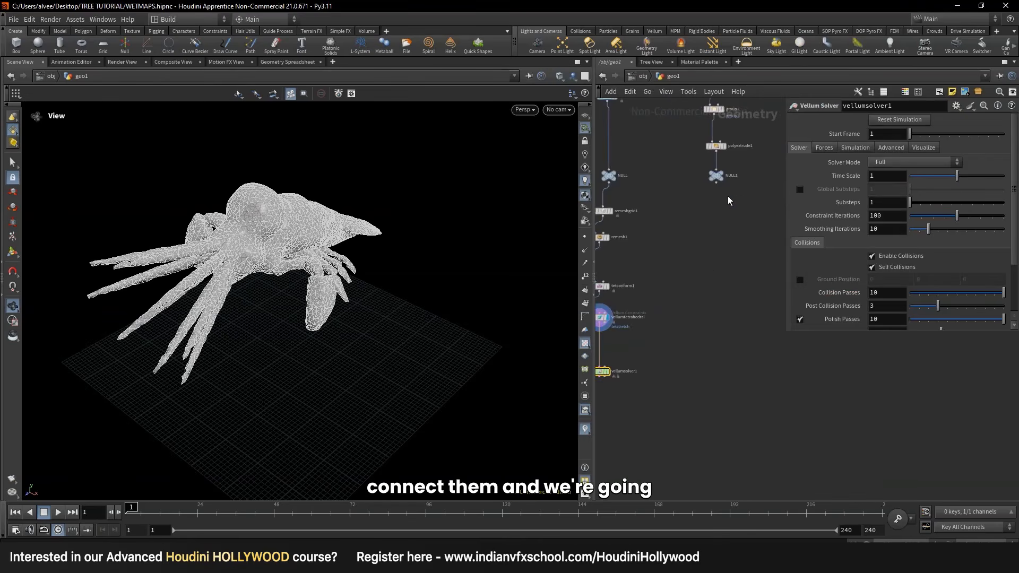
{"action": "left_click_drag", "start_coordinate": [722, 177], "coordinate": [713, 208]}
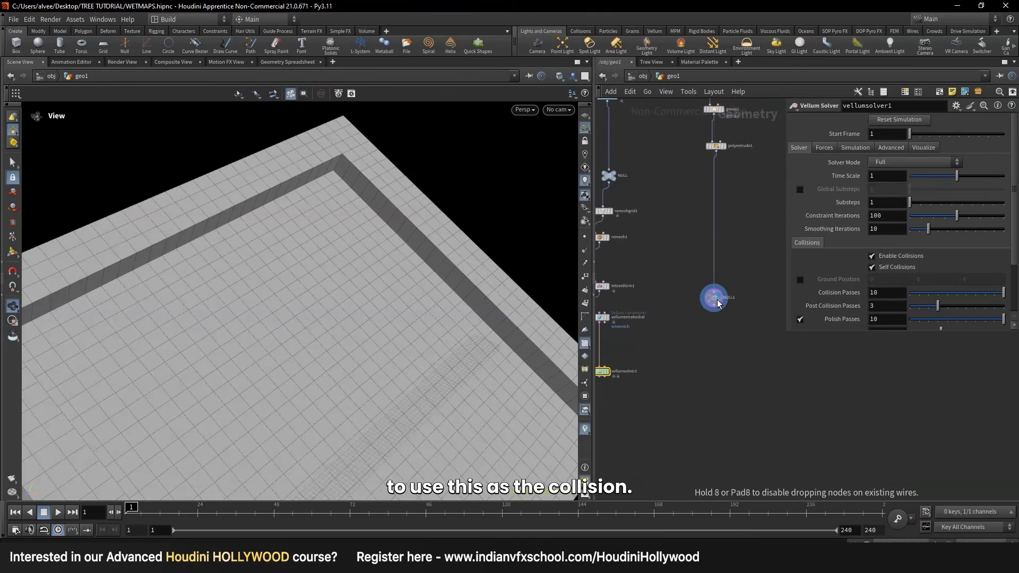
{"action": "left_click_drag", "start_coordinate": [717, 299], "coordinate": [717, 309]}
{"action": "middle_click_drag", "start_coordinate": [706, 329], "coordinate": [729, 292]}
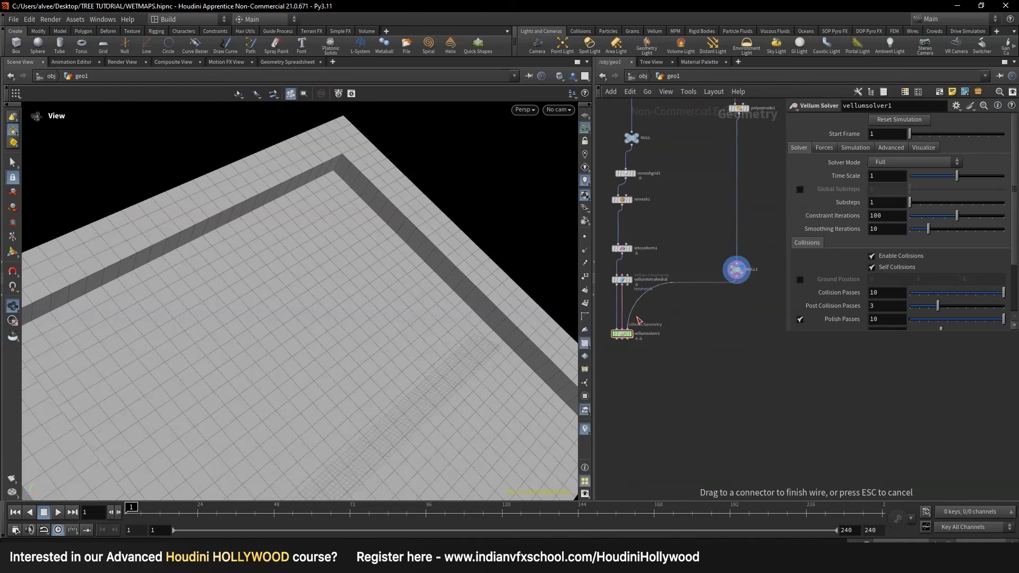
{"action": "scroll", "coordinate": [638, 320], "scroll_direction": "up", "scroll_amount": 3}
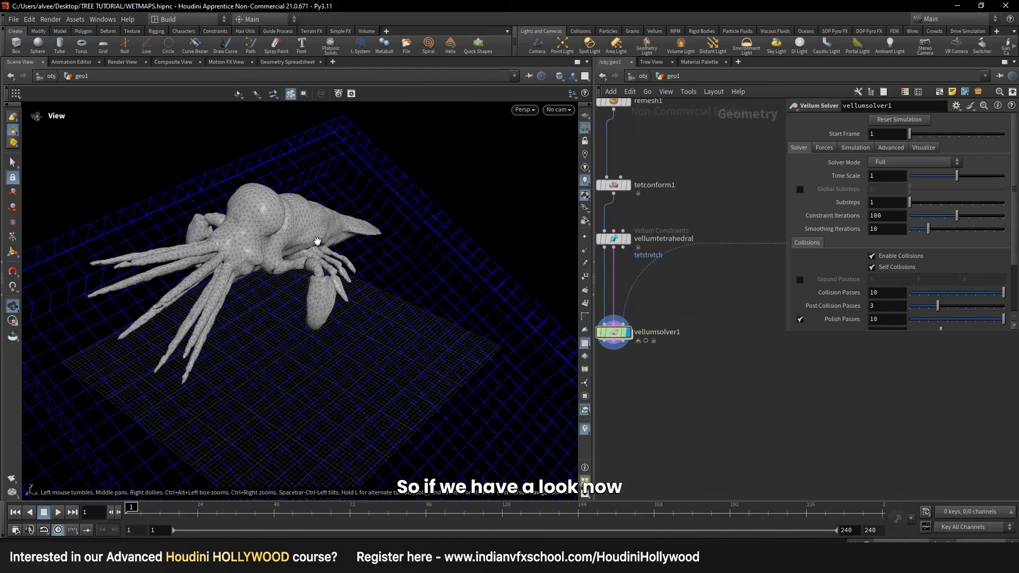
Step: Frame the creature above the collision tray and play the Vellum simulation
{"action": "scroll", "coordinate": [276, 313], "scroll_direction": "down", "scroll_amount": 3}
{"action": "left_click_drag", "start_coordinate": [250, 349], "coordinate": [256, 257]}
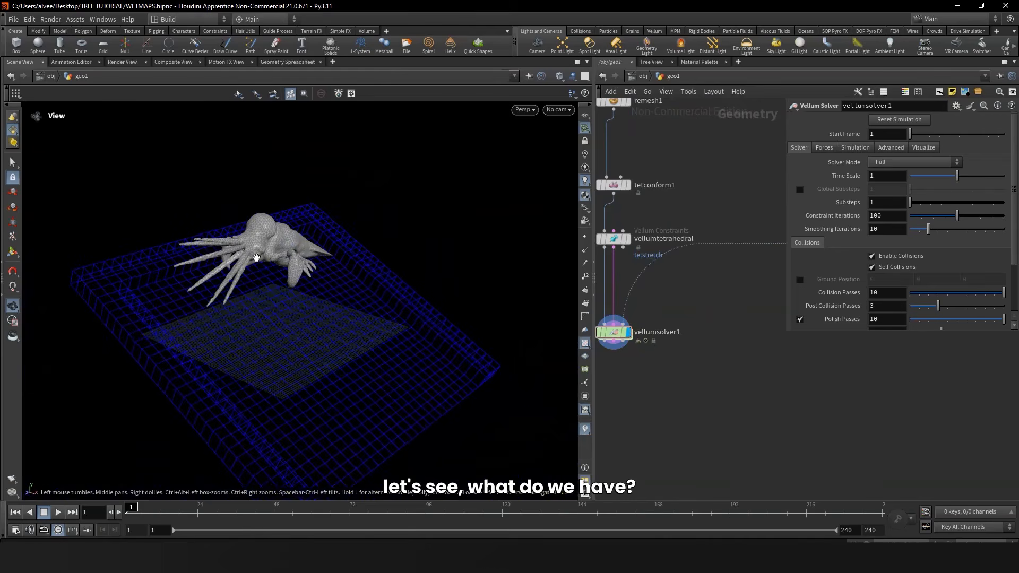
{"action": "left_click", "coordinate": [58, 513]}
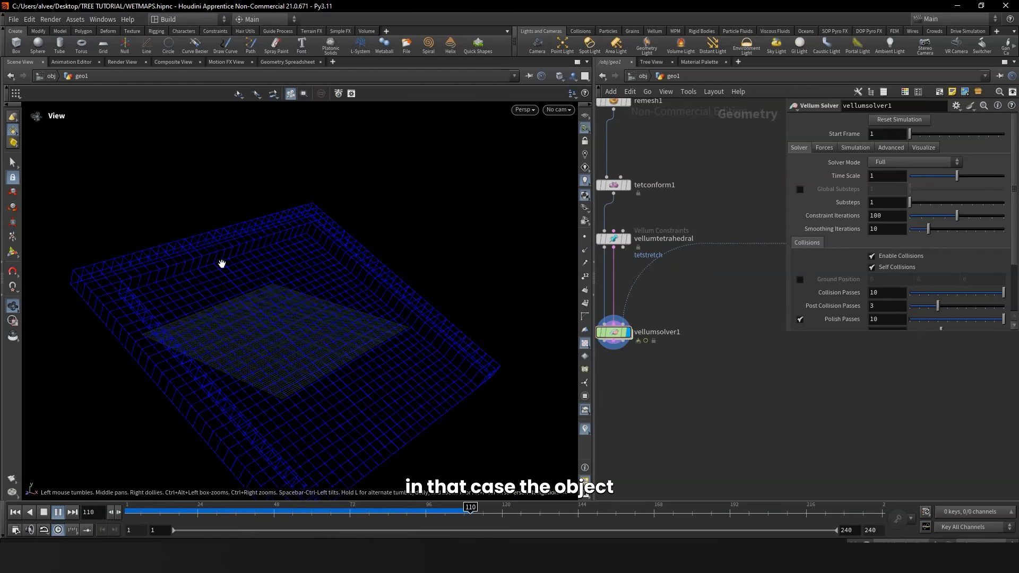
Step: Return to frame 1, display the Tet Conform result, and insert a Clip node between the Remesh and Tet Conform nodes
{"action": "left_click_drag", "start_coordinate": [150, 518], "coordinate": [120, 521]}
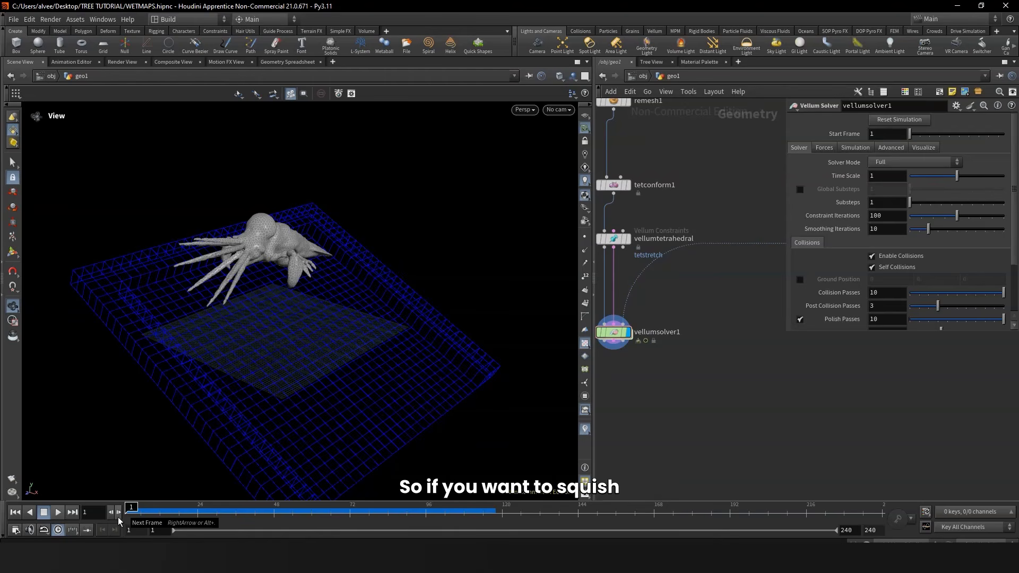
{"action": "middle_click_drag", "start_coordinate": [766, 247], "coordinate": [800, 374]}
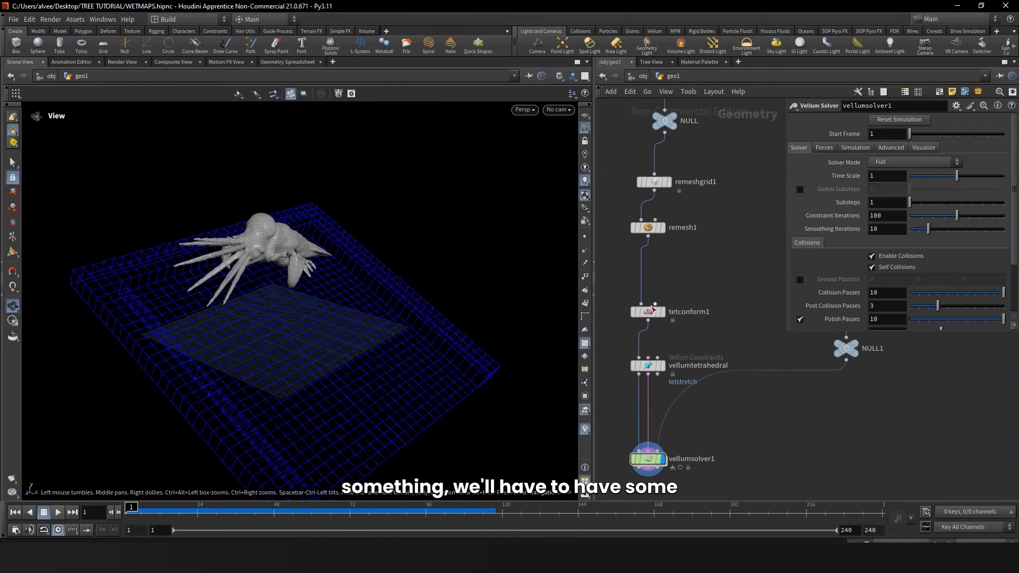
{"action": "left_click_drag", "start_coordinate": [648, 308], "coordinate": [647, 331]}
{"action": "scroll", "coordinate": [662, 274], "scroll_direction": "up", "scroll_amount": 3}
{"action": "left_click", "coordinate": [677, 276]}
{"action": "key", "text": "Tab"}
{"action": "type", "text": "clip"}
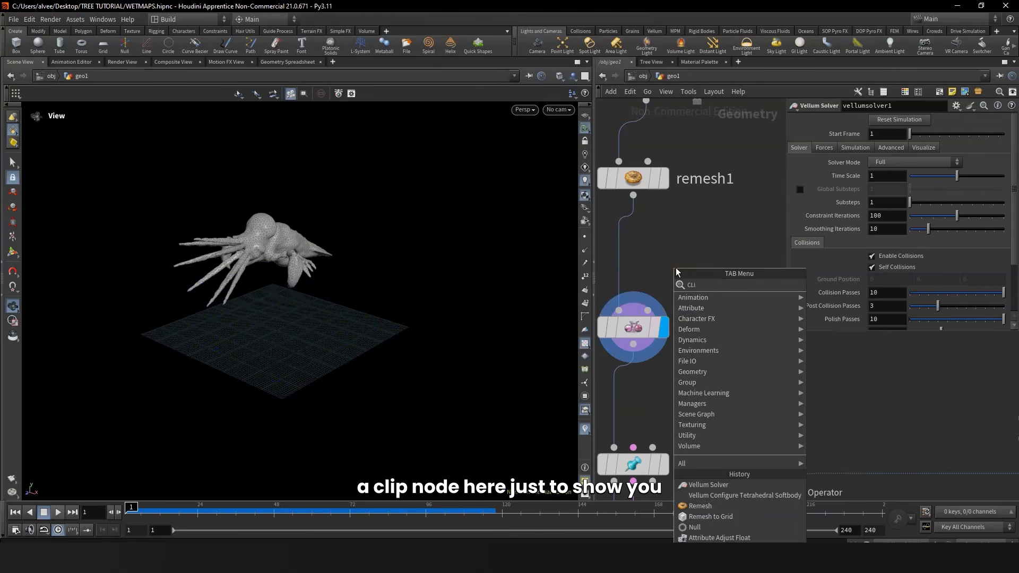
{"action": "key", "text": "Return"}
{"action": "left_click", "coordinate": [676, 267]}
{"action": "left_click_drag", "start_coordinate": [676, 267], "coordinate": [625, 254]}
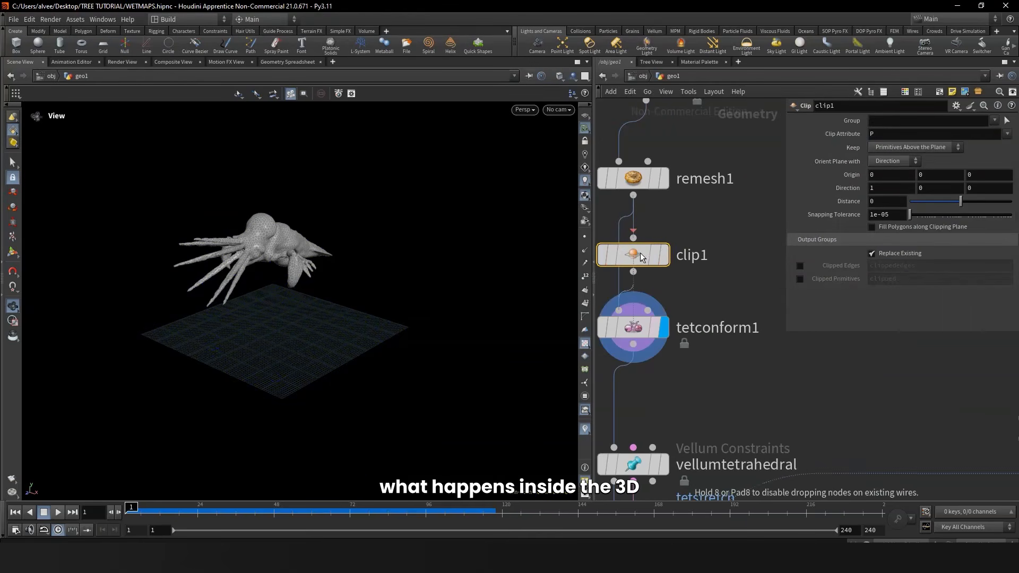
Step: Display the Clip node and shift its clipping plane through the creature to an X origin of about 0.8
{"action": "left_click", "coordinate": [663, 256]}
{"action": "left_click_drag", "start_coordinate": [425, 297], "coordinate": [361, 236]}
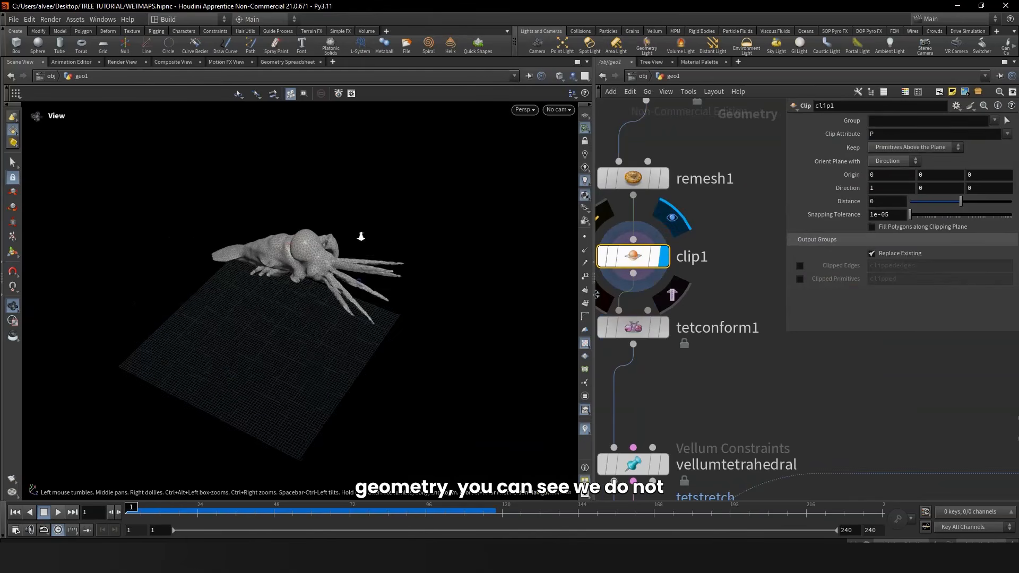
{"action": "scroll", "coordinate": [360, 236], "scroll_direction": "up", "scroll_amount": 3}
{"action": "left_click", "coordinate": [13, 250]}
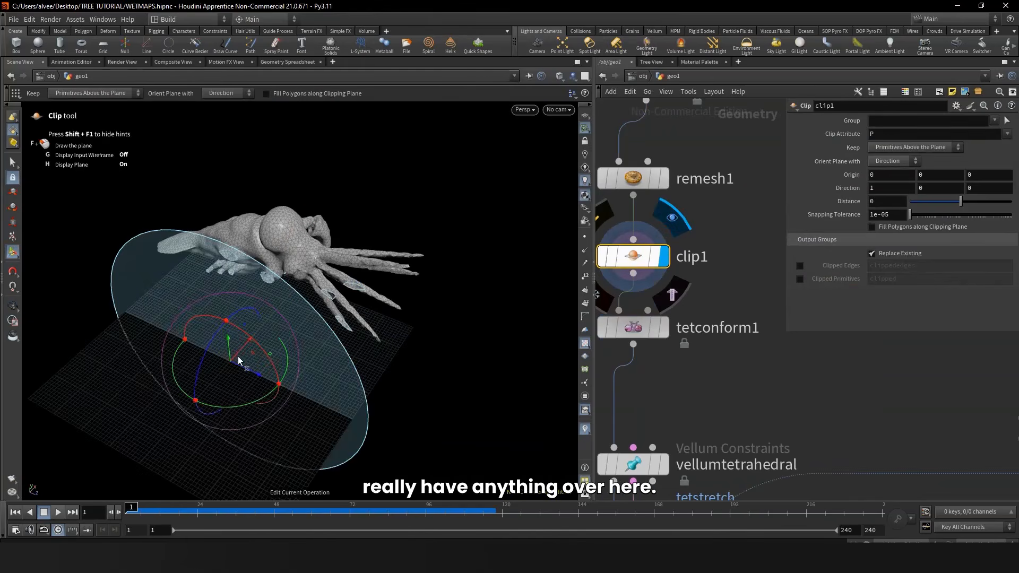
{"action": "left_click_drag", "start_coordinate": [241, 355], "coordinate": [258, 337]}
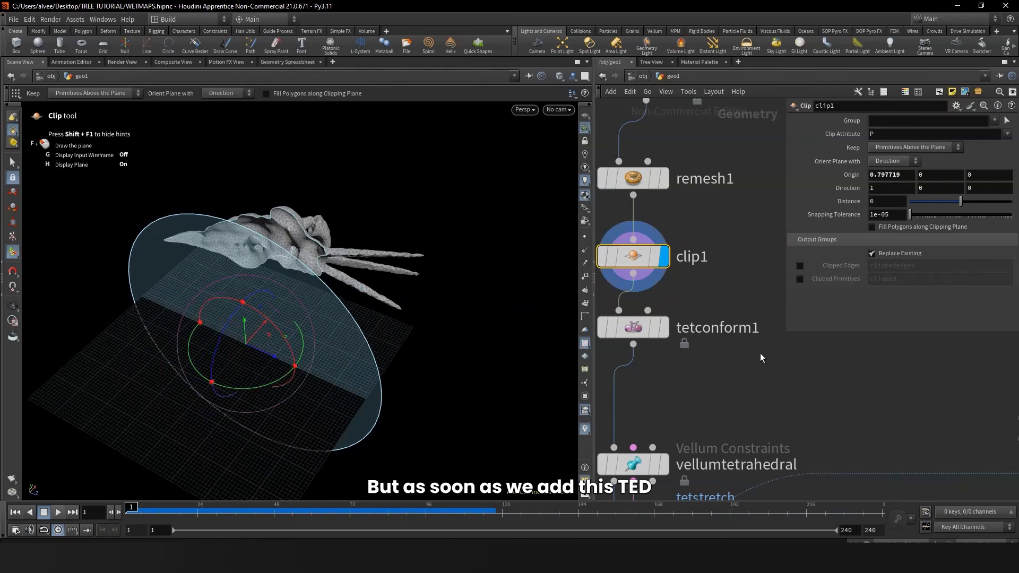
Step: Inspect the Tet Conform result, move the Clip node after it, and display the cut with an X origin of about 0.38
{"action": "left_click", "coordinate": [634, 326]}
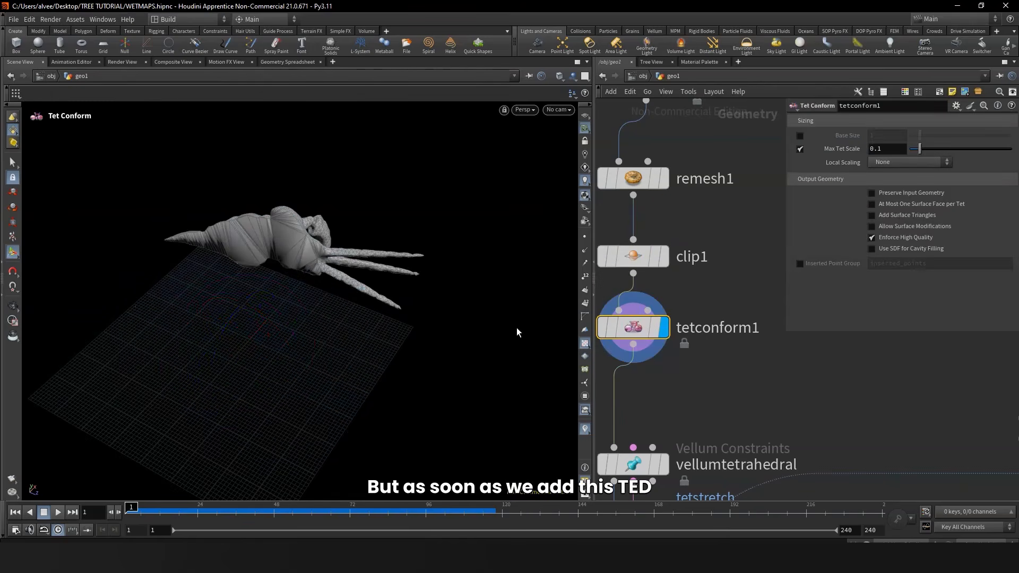
{"action": "left_click_drag", "start_coordinate": [424, 289], "coordinate": [527, 257], "text": "alt"}
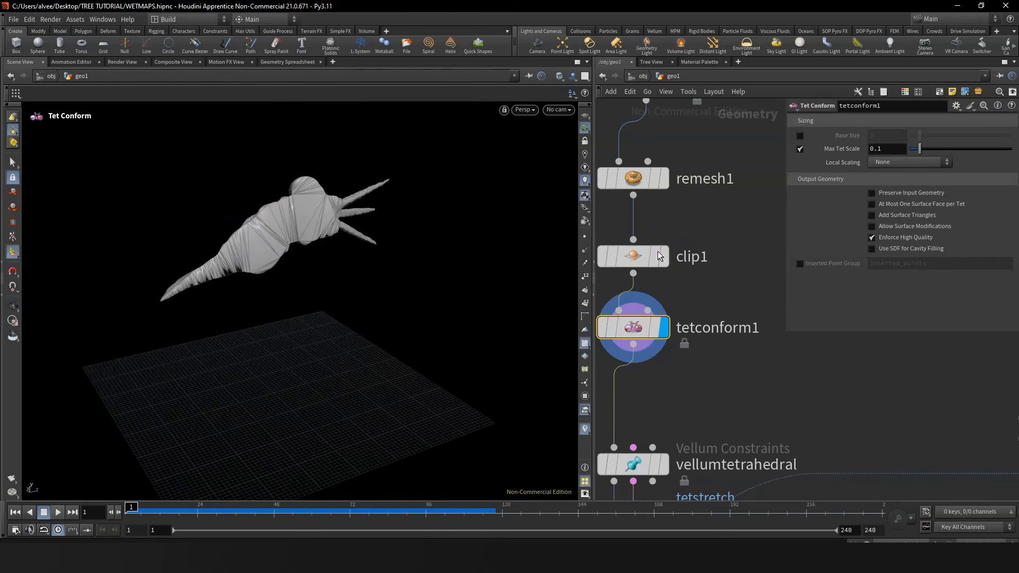
{"action": "left_click_drag", "start_coordinate": [642, 258], "coordinate": [638, 347]}
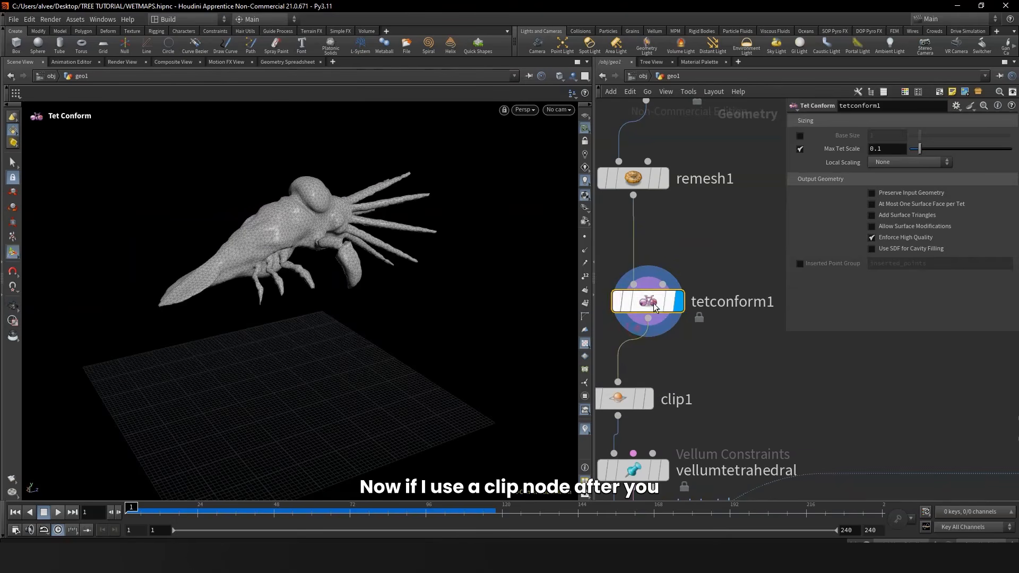
{"action": "left_click", "coordinate": [626, 398]}
{"action": "left_click_drag", "start_coordinate": [245, 212], "coordinate": [283, 253], "text": "alt"}
{"action": "mouse_move", "coordinate": [250, 425]}
{"action": "left_mouse_down"}
{"action": "mouse_move", "coordinate": [290, 462]}
{"action": "mouse_move", "coordinate": [258, 433]}
{"action": "left_mouse_up"}
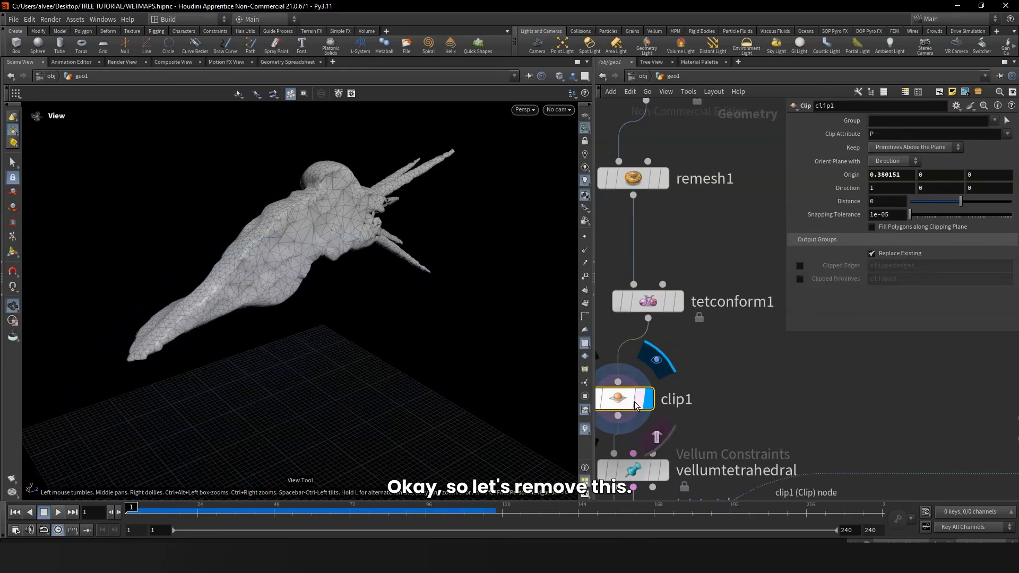
Step: Delete the Clip node and display the Vellum Solver
{"action": "key", "text": "Delete"}
{"action": "scroll", "coordinate": [674, 340], "scroll_direction": "down", "scroll_amount": 5}
{"action": "scroll", "coordinate": [674, 345], "scroll_direction": "up", "scroll_amount": 4}
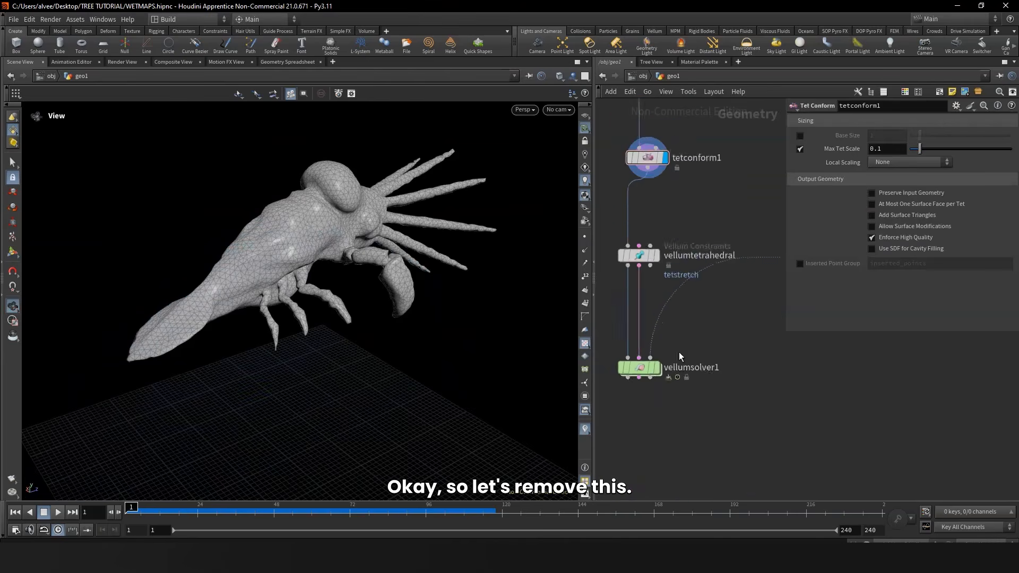
{"action": "left_click", "coordinate": [652, 371]}
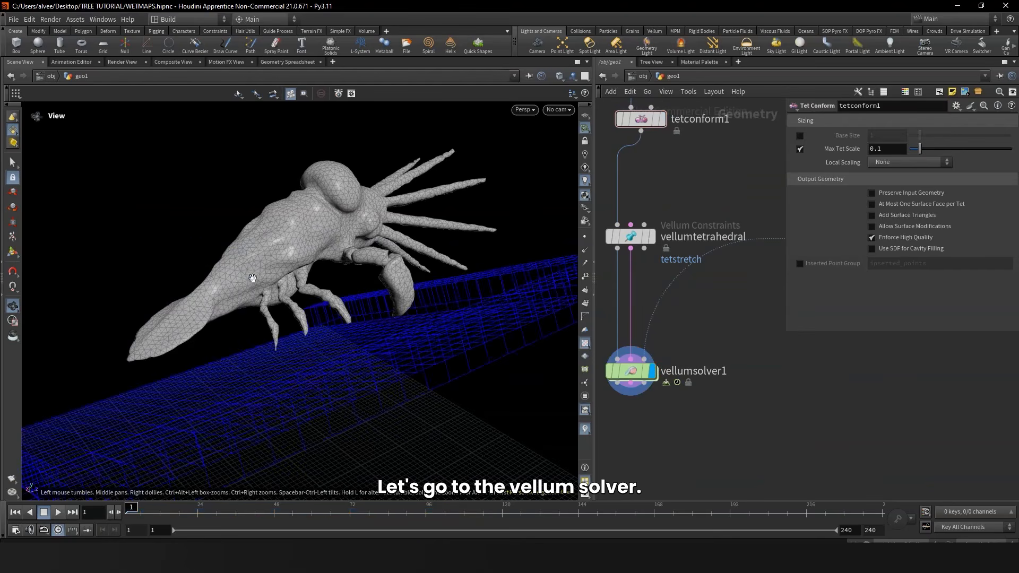
Step: Play the Vellum simulation, view the creature hitting the tray from several angles, and scrub to frame 35
{"action": "scroll", "coordinate": [253, 278], "scroll_direction": "down", "scroll_amount": 5}
{"action": "left_click_drag", "start_coordinate": [249, 280], "coordinate": [33, 287]}
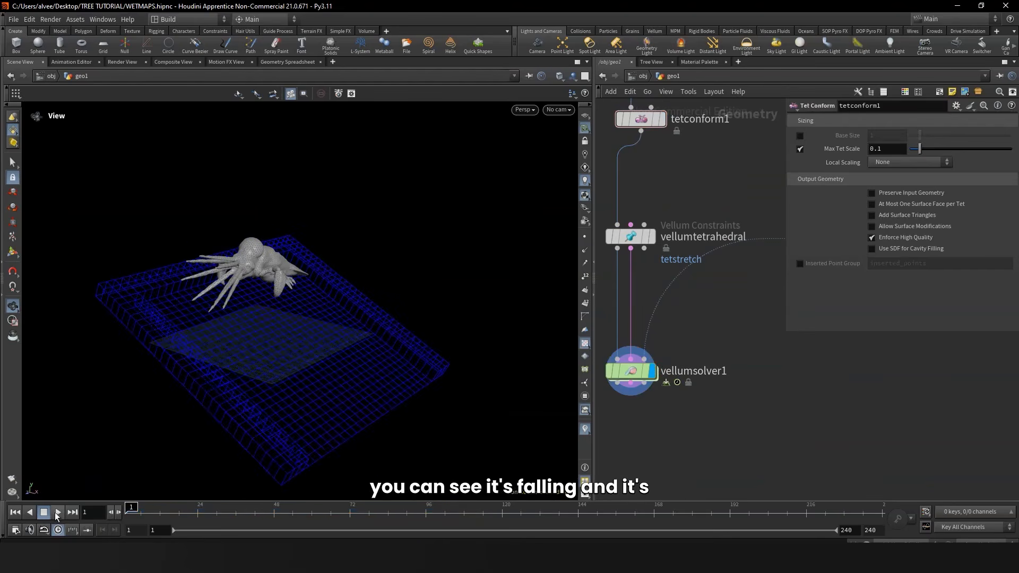
{"action": "scroll", "coordinate": [301, 250], "scroll_direction": "up", "scroll_amount": 4}
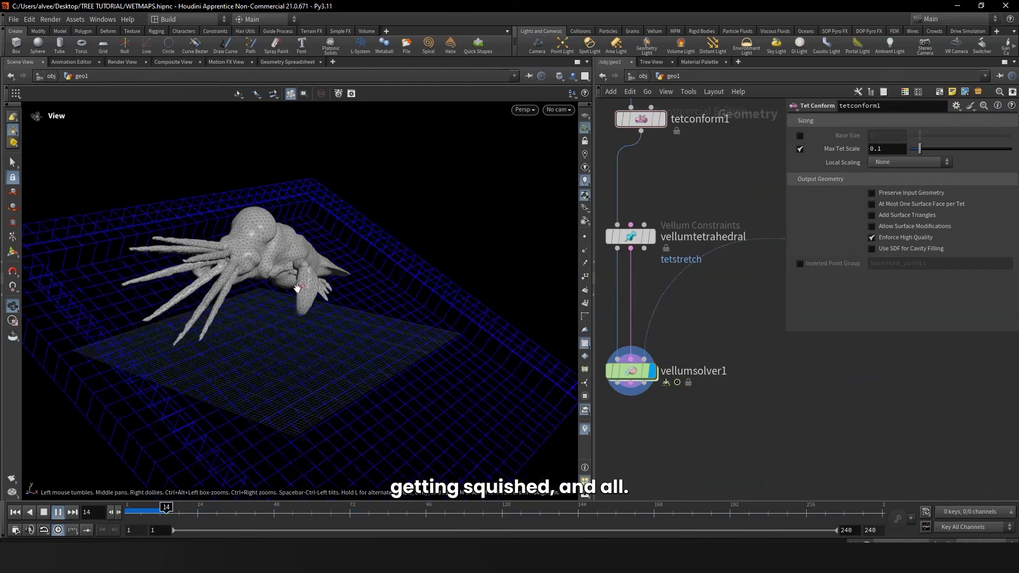
{"action": "left_click_drag", "start_coordinate": [304, 287], "coordinate": [251, 299]}
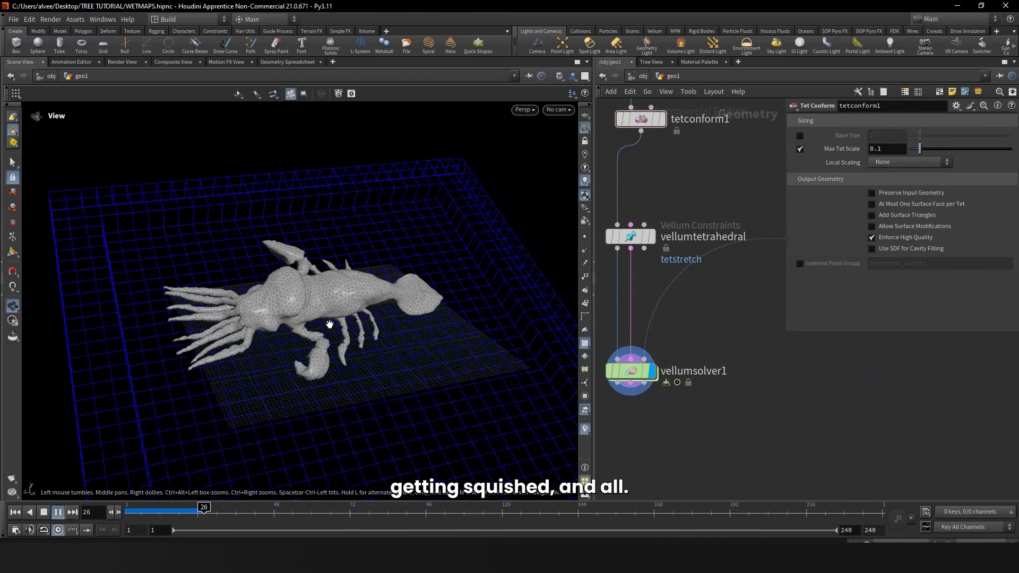
{"action": "left_click_drag", "start_coordinate": [316, 322], "coordinate": [371, 314]}
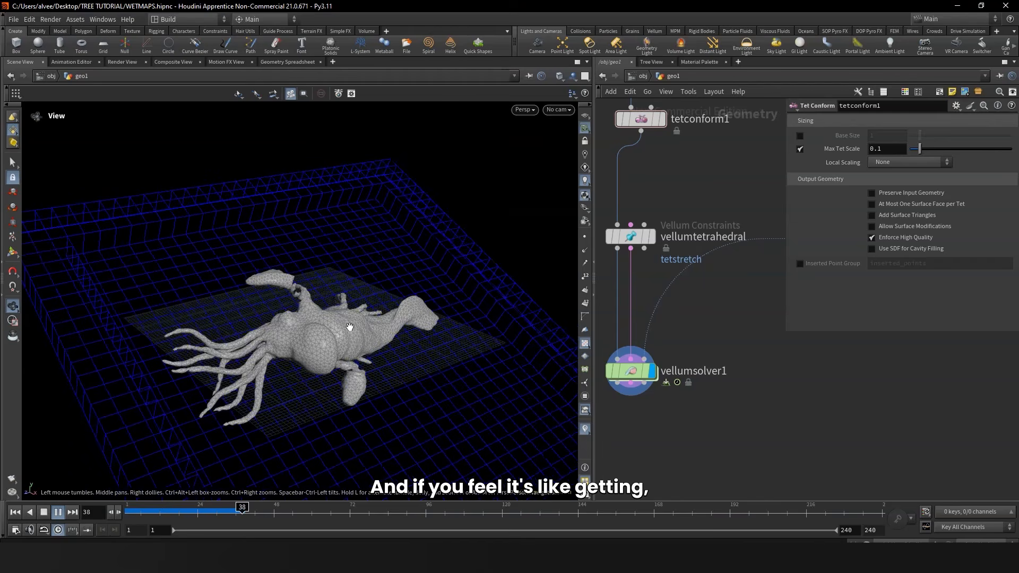
{"action": "left_click_drag", "start_coordinate": [161, 516], "coordinate": [233, 516]}
Step: Select the Vellum tetrahedral constraints node and examine its stretch stiffness setting
{"action": "scroll", "coordinate": [702, 298], "scroll_direction": "down", "scroll_amount": 3}
{"action": "scroll", "coordinate": [643, 333], "scroll_direction": "up", "scroll_amount": 4}
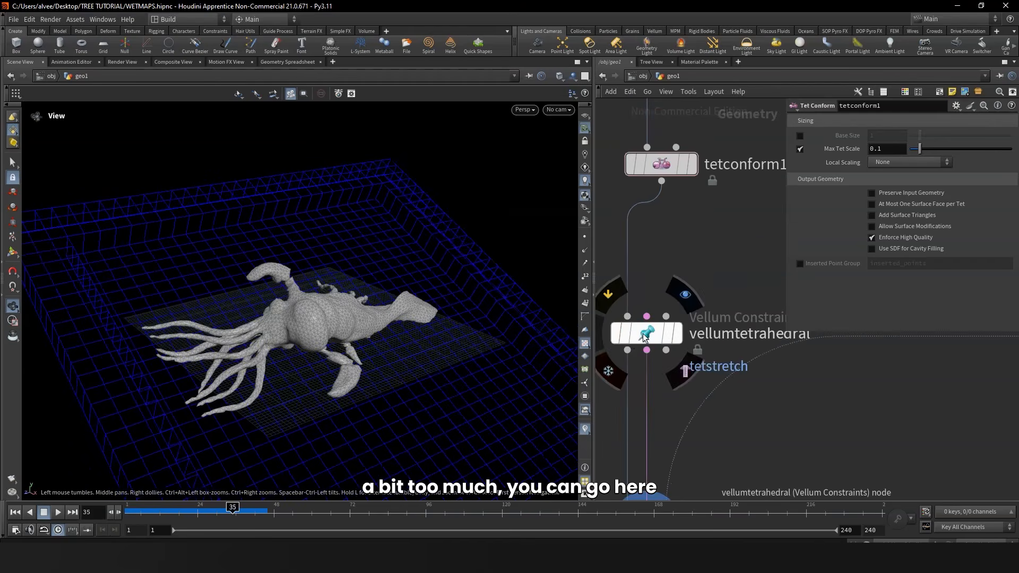
{"action": "left_click", "coordinate": [646, 333]}
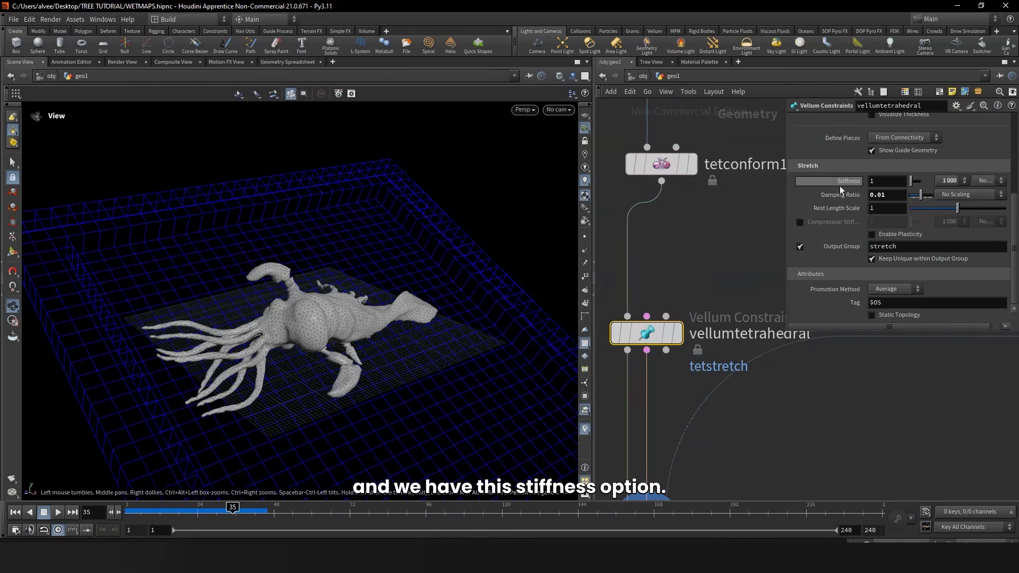
{"action": "left_click", "coordinate": [954, 181]}
{"action": "left_click", "coordinate": [954, 181]}
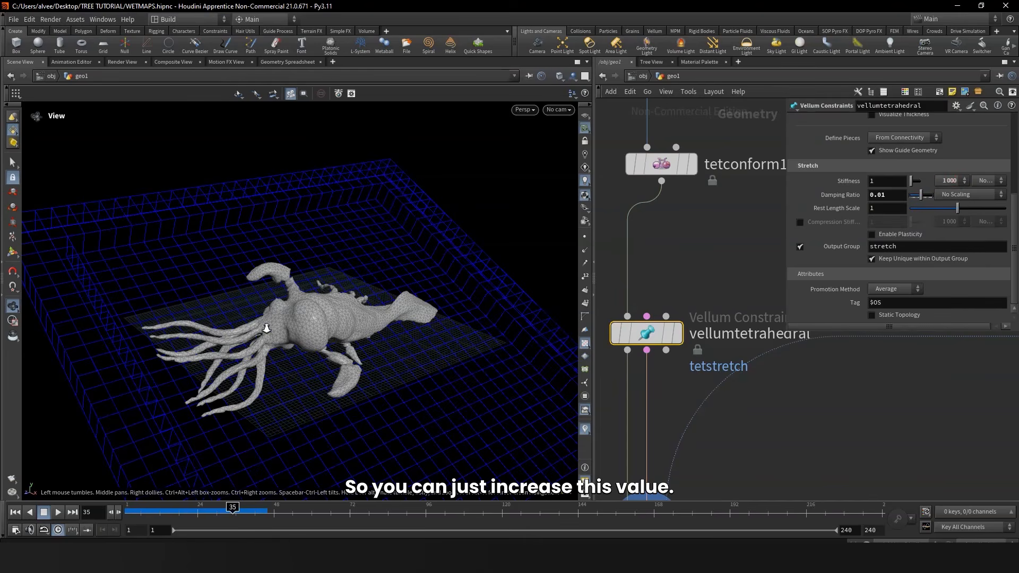
Step: Frame the whole tray, scrub back to frame 20, and replay the Vellum simulation
{"action": "left_click_drag", "start_coordinate": [266, 328], "coordinate": [218, 310]}
{"action": "left_click_drag", "start_coordinate": [230, 513], "coordinate": [186, 522]}
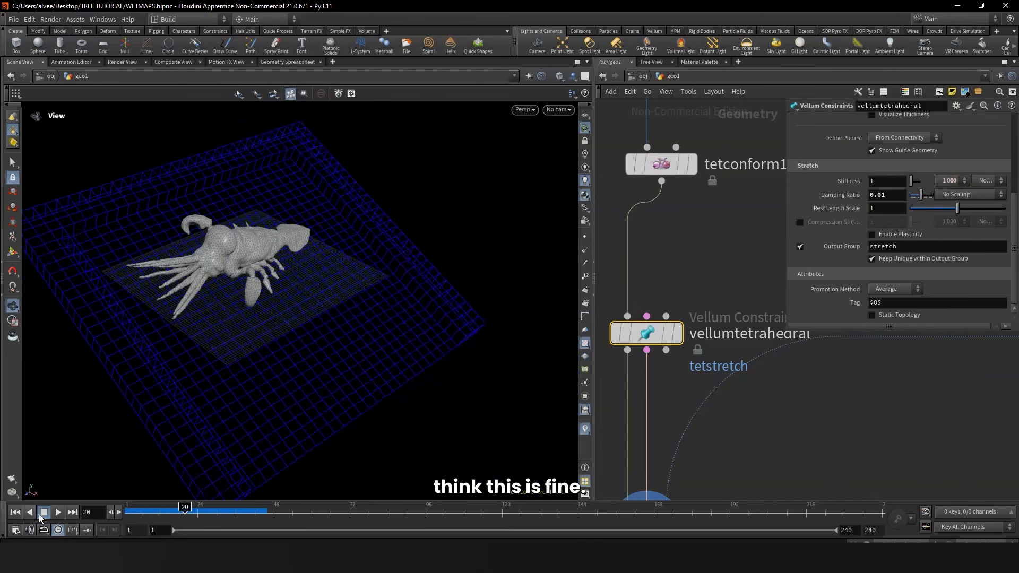
{"action": "left_click", "coordinate": [57, 513]}
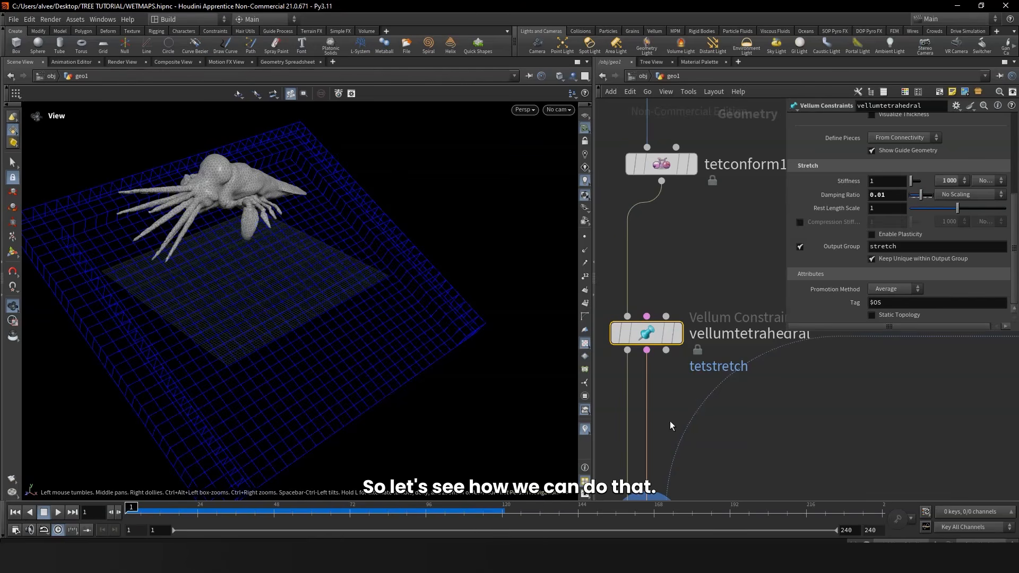
Step: Narrow the parameter pane, return to frame 1, and display the original creature's null node
{"action": "scroll", "coordinate": [713, 278], "scroll_direction": "down", "scroll_amount": 3}
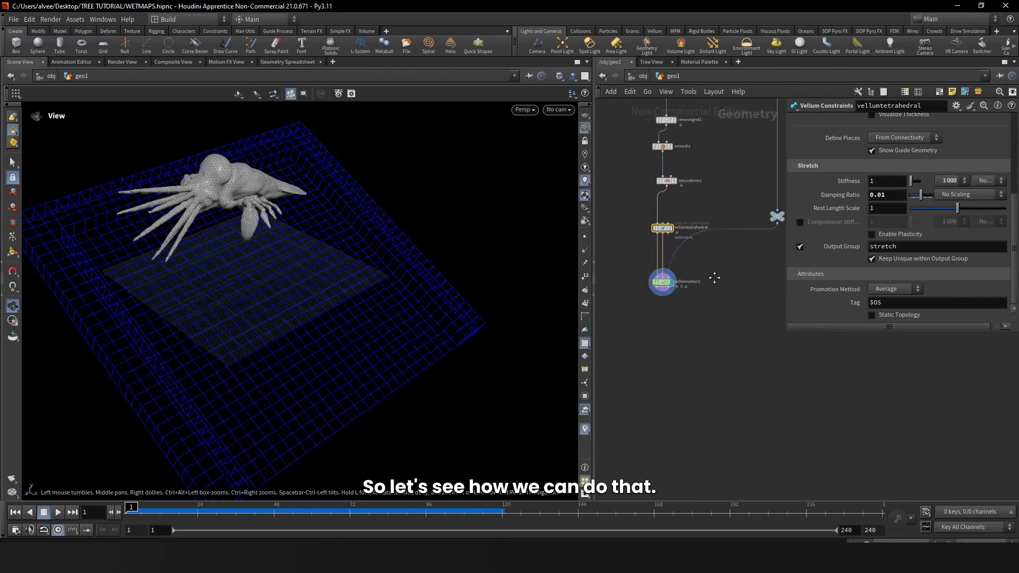
{"action": "scroll", "coordinate": [653, 310], "scroll_direction": "up", "scroll_amount": 2}
{"action": "left_click_drag", "start_coordinate": [786, 331], "coordinate": [848, 325]}
{"action": "scroll", "coordinate": [749, 319], "scroll_direction": "down", "scroll_amount": 3}
{"action": "left_click_drag", "start_coordinate": [156, 509], "coordinate": [99, 523]}
{"action": "scroll", "coordinate": [652, 273], "scroll_direction": "down", "scroll_amount": 4}
{"action": "middle_click_drag", "start_coordinate": [652, 273], "coordinate": [672, 389]}
{"action": "scroll", "coordinate": [727, 215], "scroll_direction": "up", "scroll_amount": 5}
{"action": "left_click", "coordinate": [677, 380]}
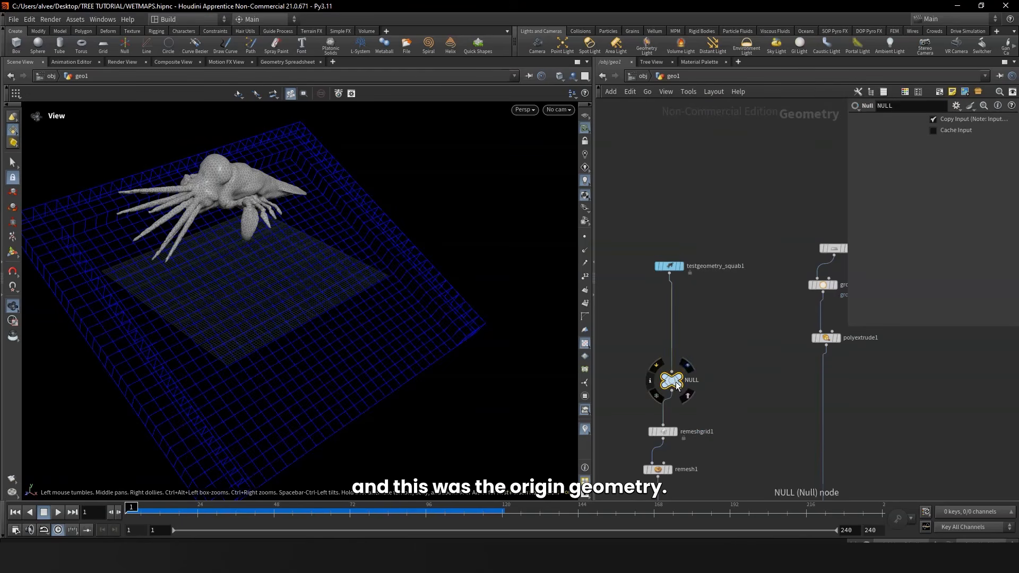
Step: Add an Object Merge node beside the Vellum Solver and set its Object 1 to /obj/geo1/NULL
{"action": "scroll", "coordinate": [685, 388], "scroll_direction": "down", "scroll_amount": 5}
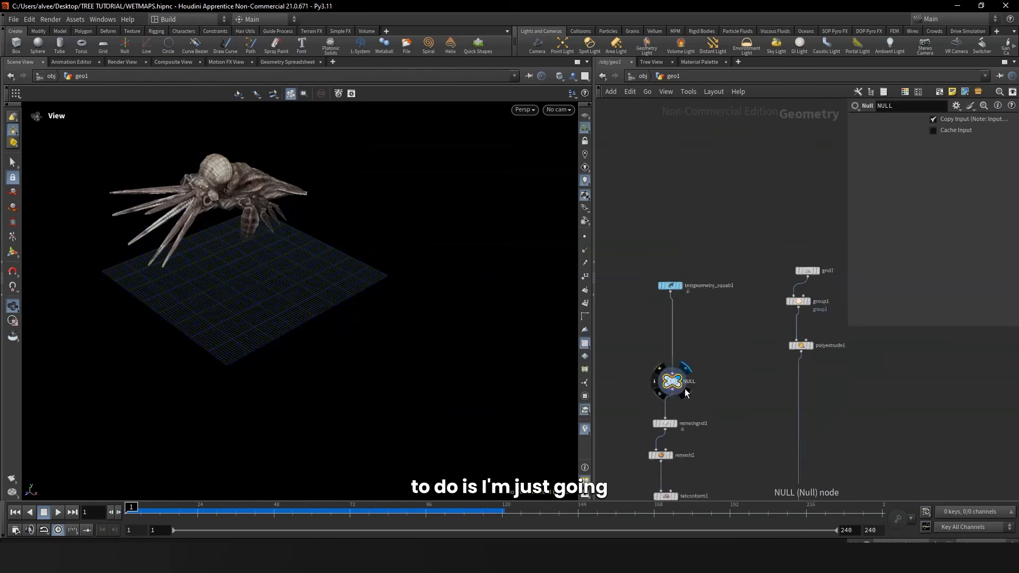
{"action": "middle_click_drag", "start_coordinate": [716, 399], "coordinate": [751, 214]}
{"action": "scroll", "coordinate": [674, 334], "scroll_direction": "up", "scroll_amount": 5}
{"action": "middle_click_drag", "start_coordinate": [656, 325], "coordinate": [666, 272]}
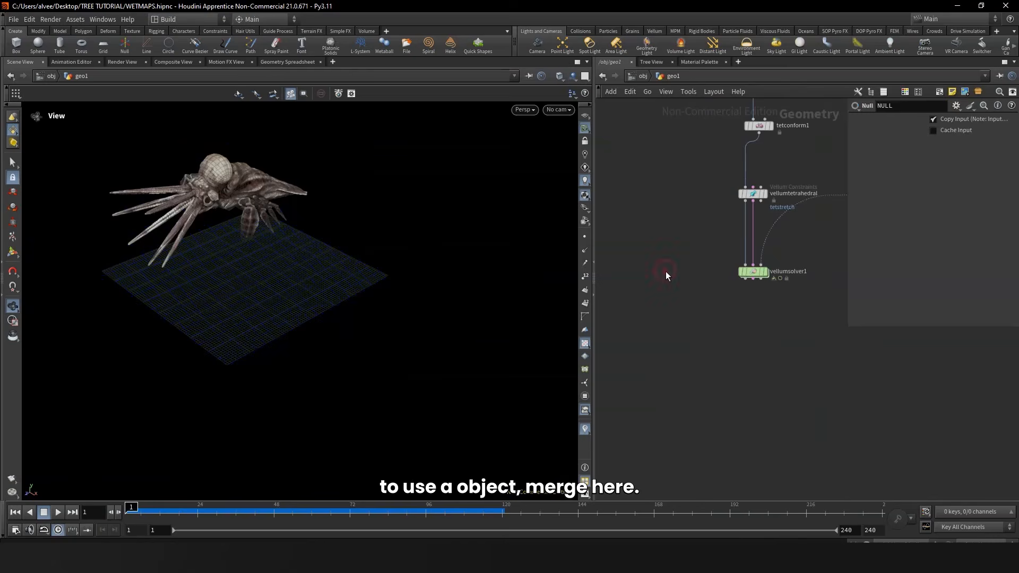
{"action": "key", "text": "Tab"}
{"action": "type", "text": "OBJM"}
{"action": "key", "text": "Return"}
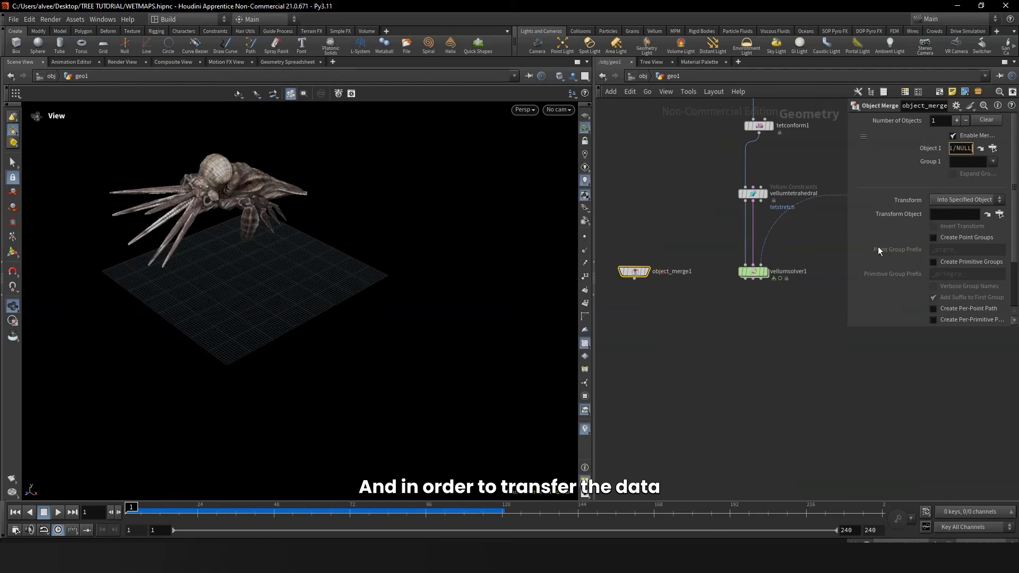
Step: Display the Vellum Solver and place a Point Deform node below it and the Object Merge node
{"action": "scroll", "coordinate": [766, 270], "scroll_direction": "up", "scroll_amount": 5}
{"action": "left_click", "coordinate": [766, 272]}
{"action": "left_click_drag", "start_coordinate": [237, 249], "coordinate": [251, 247]}
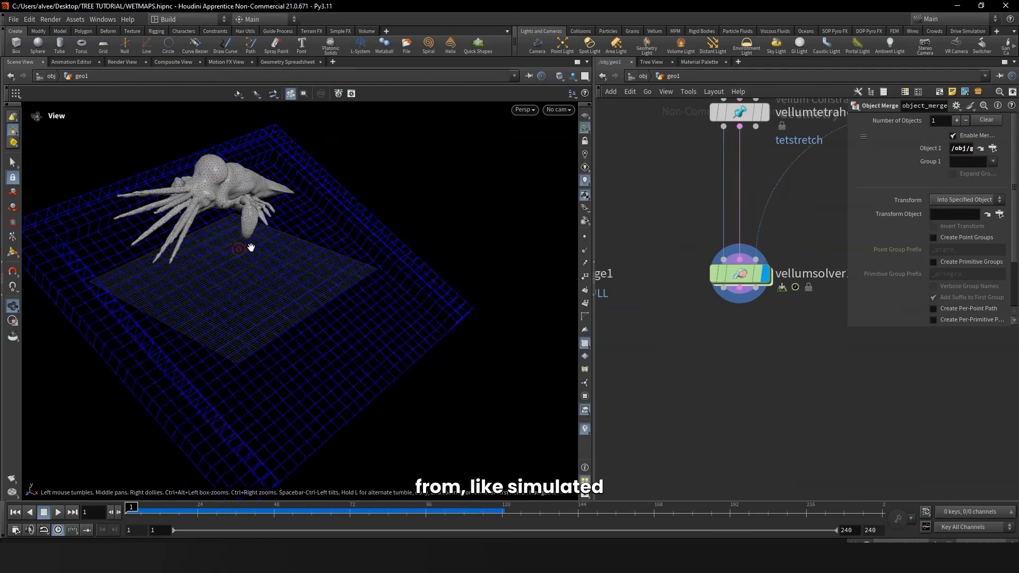
{"action": "middle_click_drag", "start_coordinate": [629, 467], "coordinate": [685, 323]}
{"action": "key", "text": "Tab"}
{"action": "type", "text": "POIDEF"}
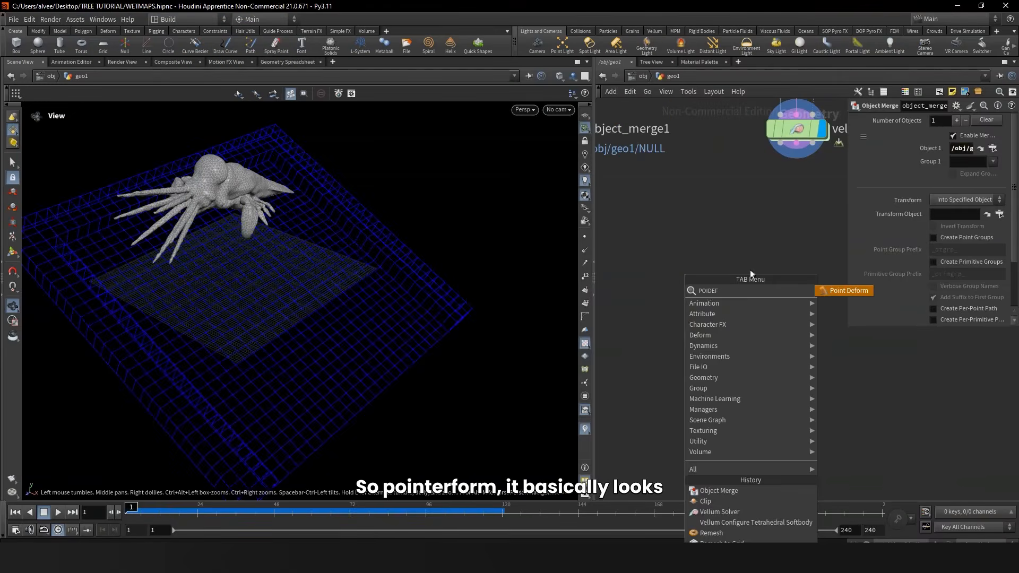
{"action": "left_click", "coordinate": [837, 292]}
{"action": "left_click", "coordinate": [704, 356]}
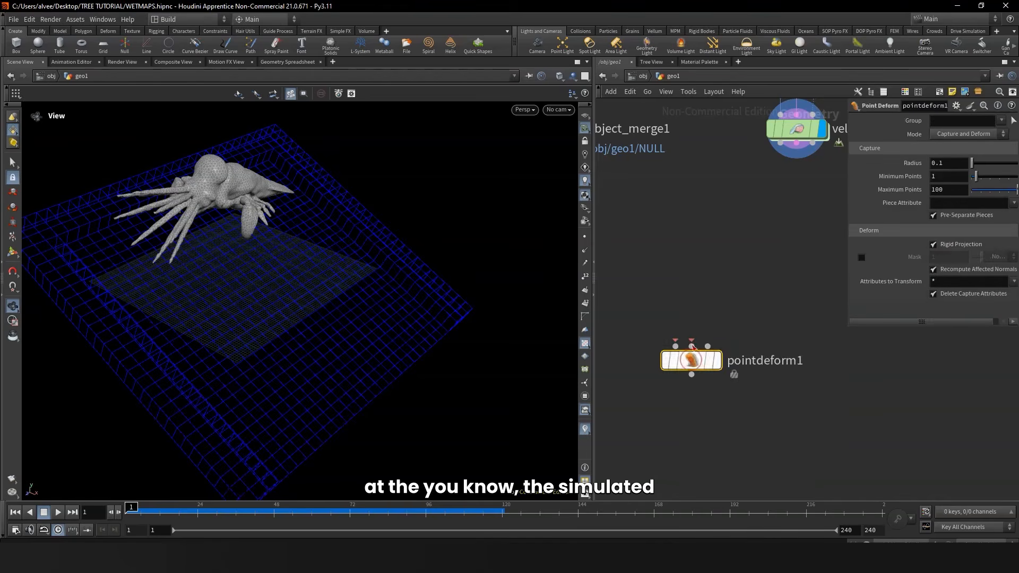
{"action": "scroll", "coordinate": [700, 282], "scroll_direction": "down", "scroll_amount": 3}
{"action": "left_click_drag", "start_coordinate": [693, 320], "coordinate": [692, 349]}
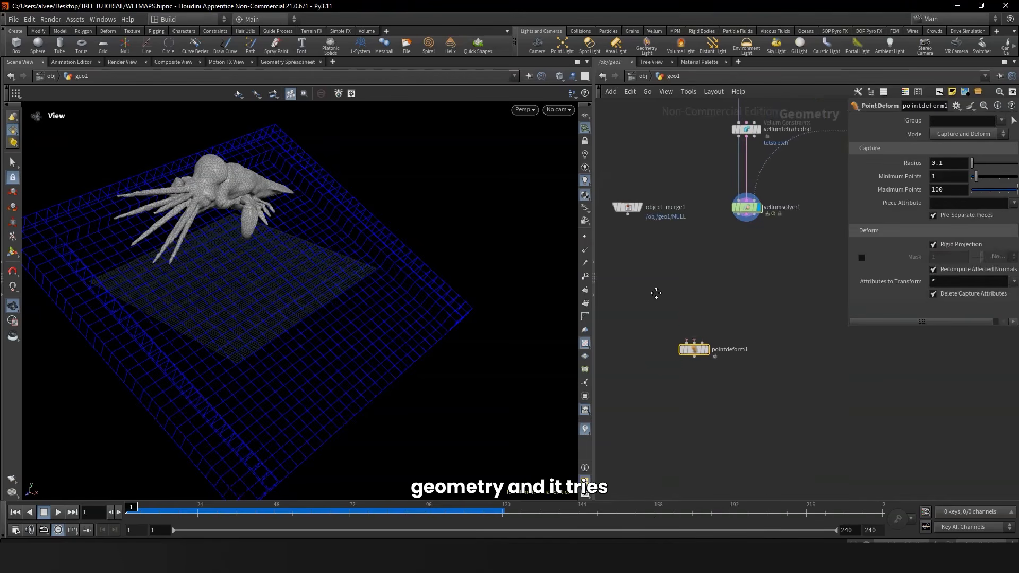
{"action": "middle_click_drag", "start_coordinate": [656, 293], "coordinate": [652, 308]}
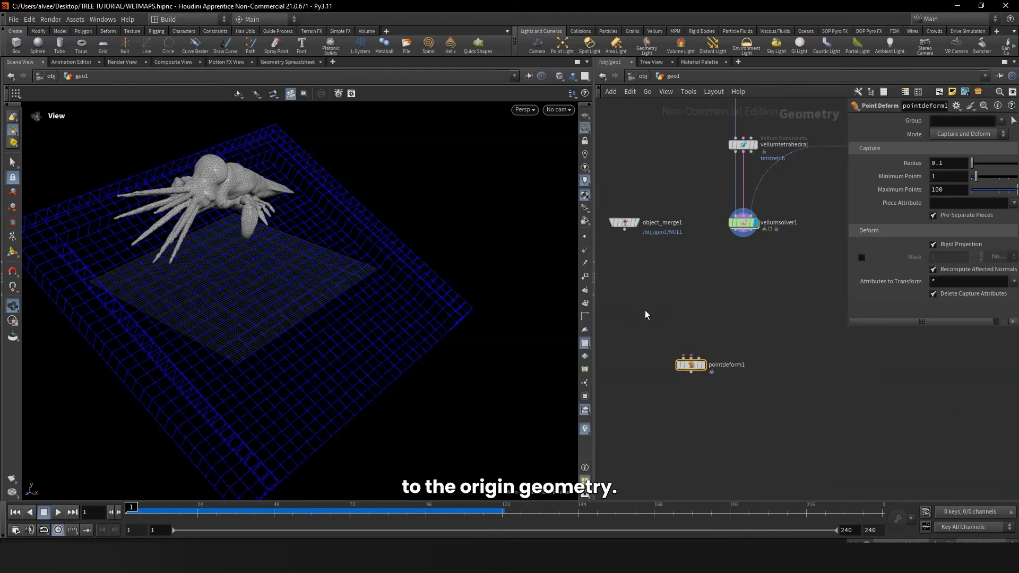
Step: Wire the Object Merge node into the Point Deform's first input and display the merged original creature
{"action": "left_click", "coordinate": [666, 346]}
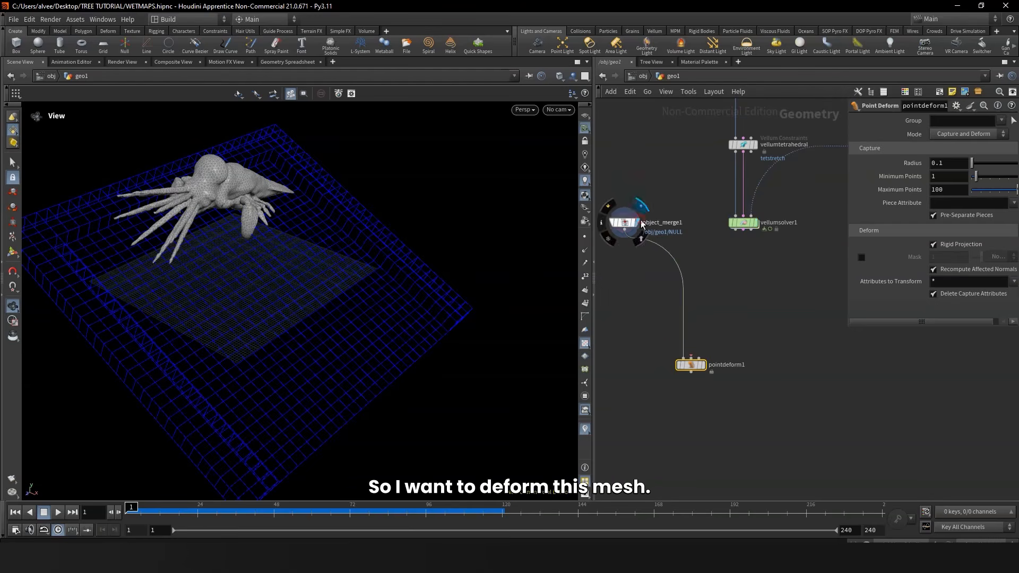
{"action": "left_click", "coordinate": [640, 222]}
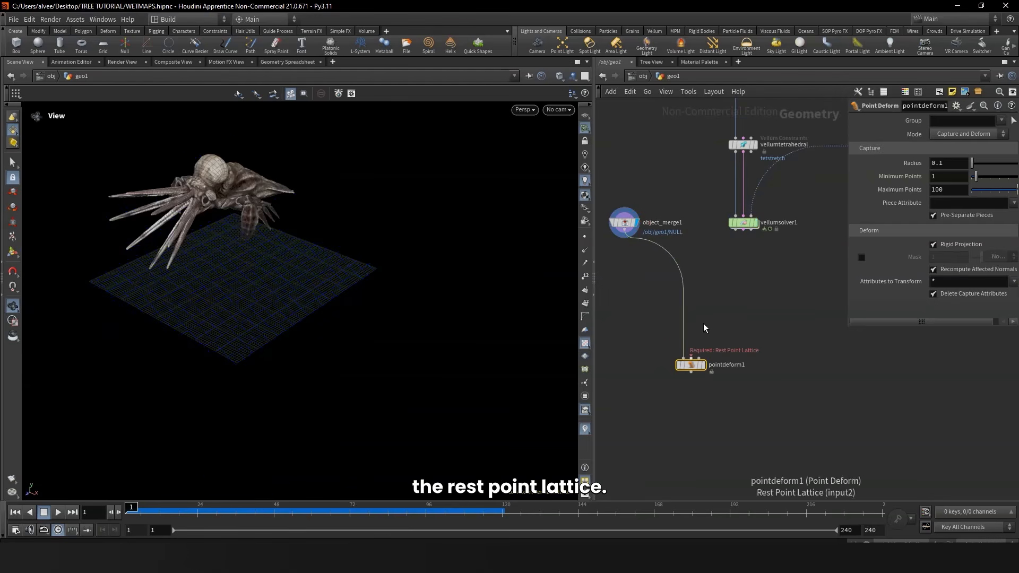
Step: Place a Time Shift node below the Vellum Solver and wire the solver's first output into it
{"action": "key", "text": "Tab"}
{"action": "type", "text": "TI"}
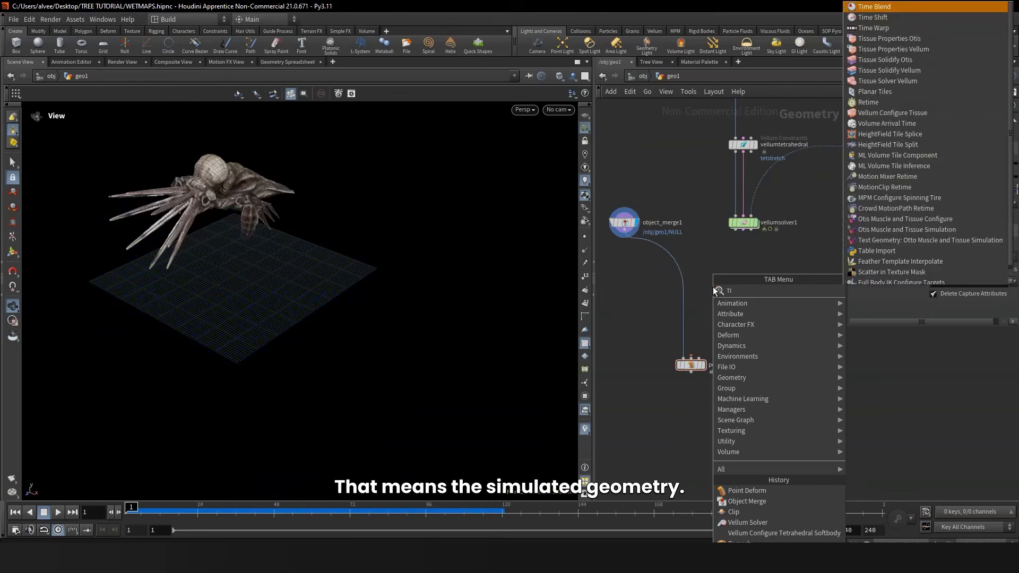
{"action": "type", "text": "MES"}
{"action": "left_click", "coordinate": [853, 290]}
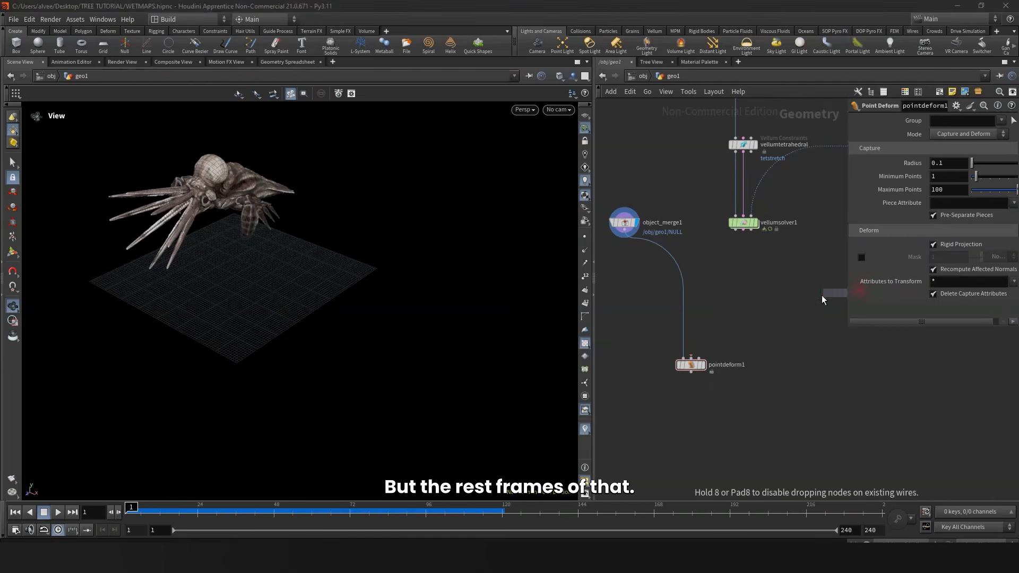
{"action": "left_click", "coordinate": [715, 279]}
{"action": "left_click_drag", "start_coordinate": [744, 229], "coordinate": [720, 282]}
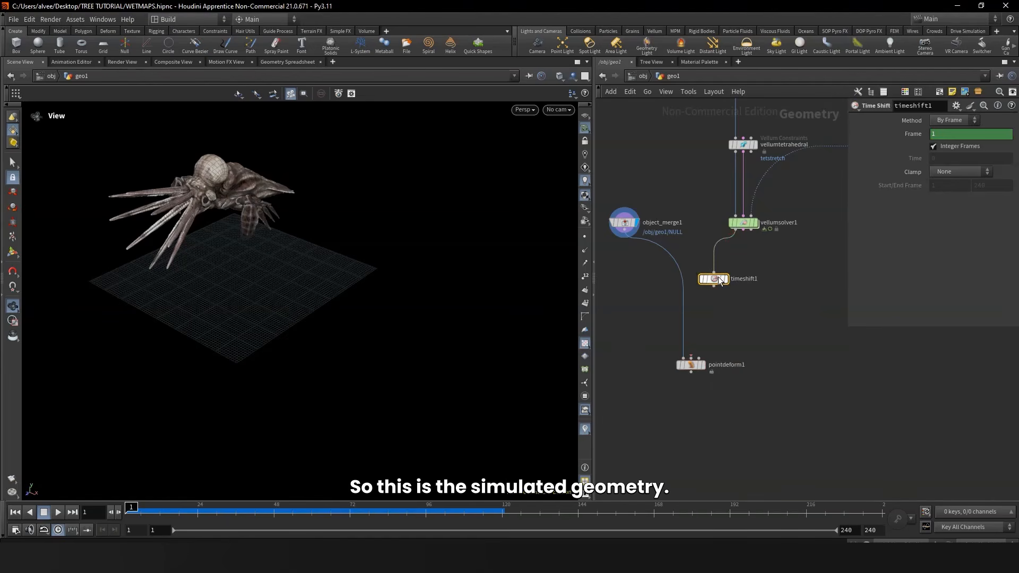
Step: Delete the Time Shift's Frame expression to hold it at frame 1, and display that node
{"action": "right_click", "coordinate": [900, 135]}
{"action": "left_click", "coordinate": [900, 282]}
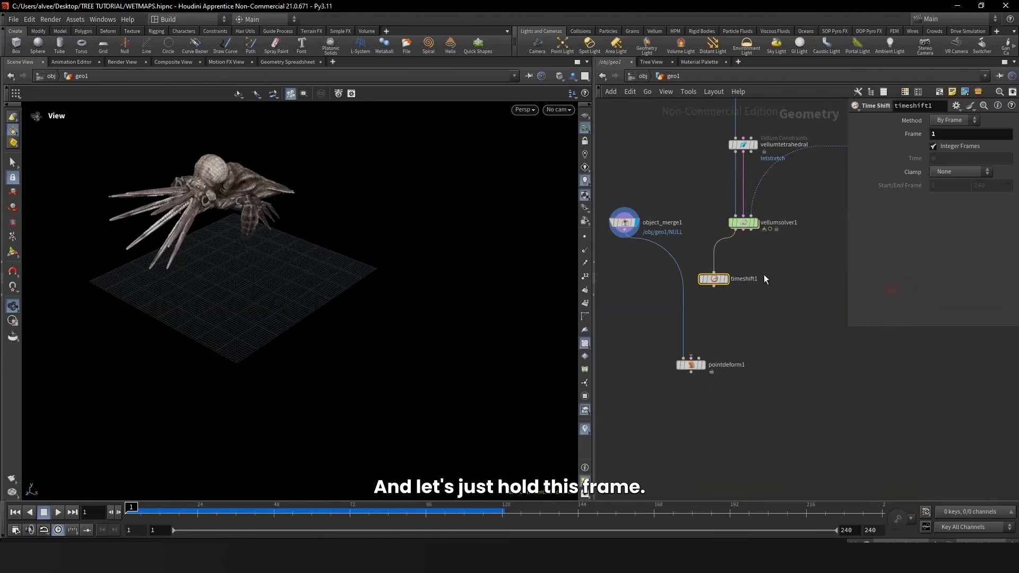
{"action": "left_click", "coordinate": [726, 279]}
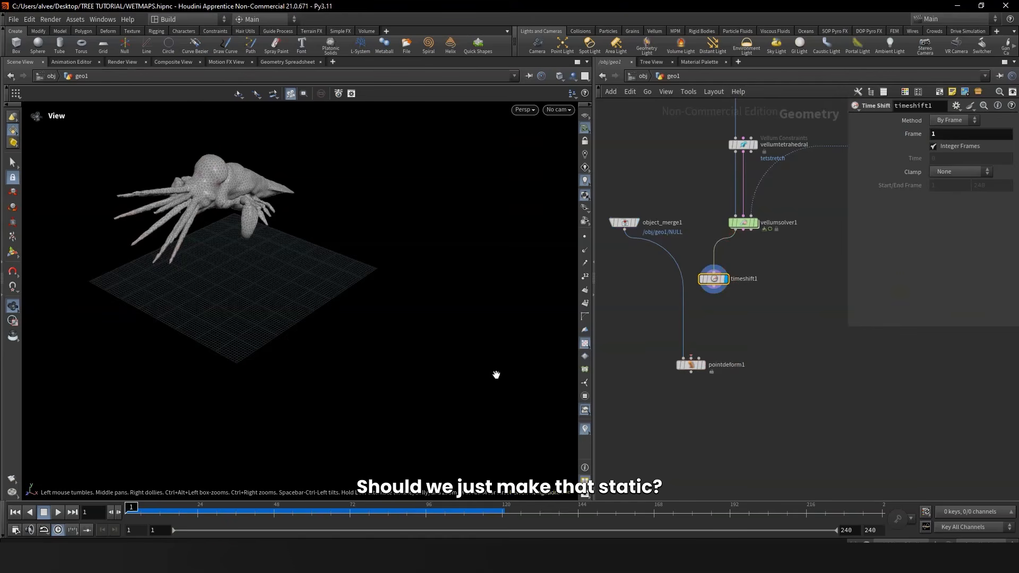
Step: Wire the Time Shift into the Point Deform's Rest Point Lattice input
{"action": "scroll", "coordinate": [656, 348], "scroll_direction": "up", "scroll_amount": 3}
{"action": "left_click_drag", "start_coordinate": [756, 241], "coordinate": [715, 352]}
{"action": "middle_click_drag", "start_coordinate": [769, 275], "coordinate": [740, 277]}
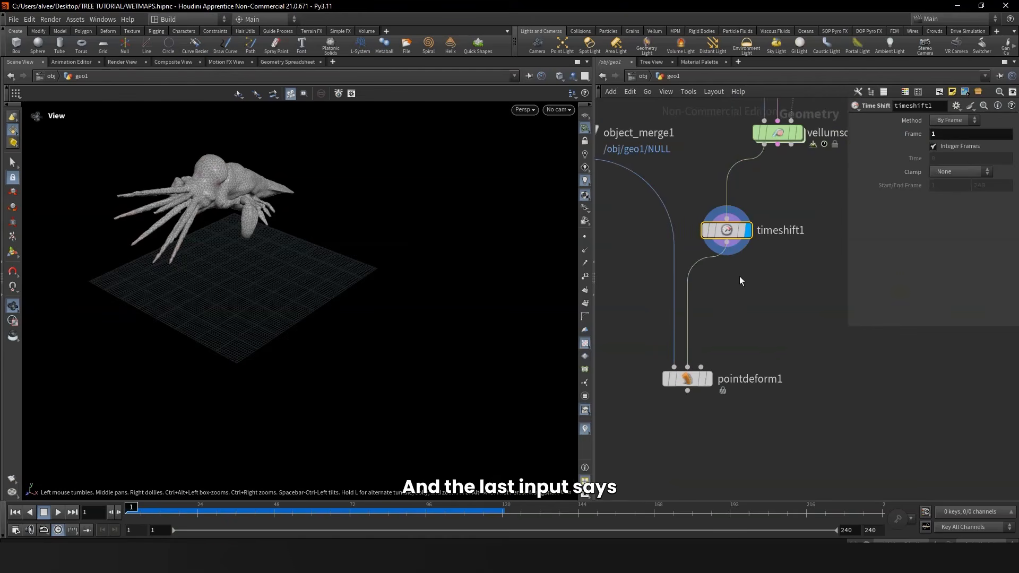
Step: Wire the Vellum Solver through a dot into the Deformed Point Lattice input, then display the Point Deform and scrub the animation
{"action": "left_click", "coordinate": [807, 273], "text": "alt"}
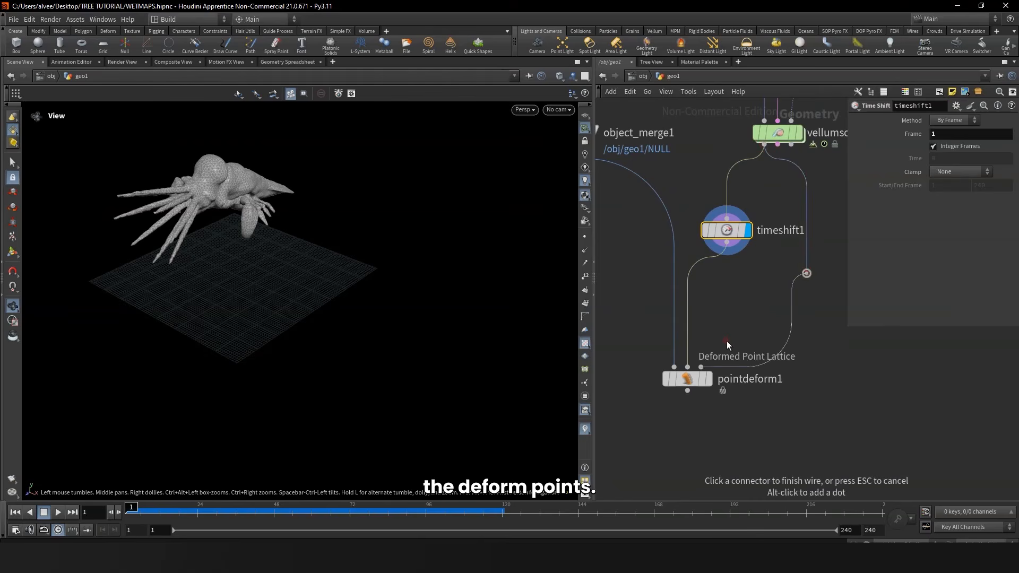
{"action": "left_click", "coordinate": [705, 364]}
{"action": "left_click", "coordinate": [708, 379]}
{"action": "left_click", "coordinate": [691, 380]}
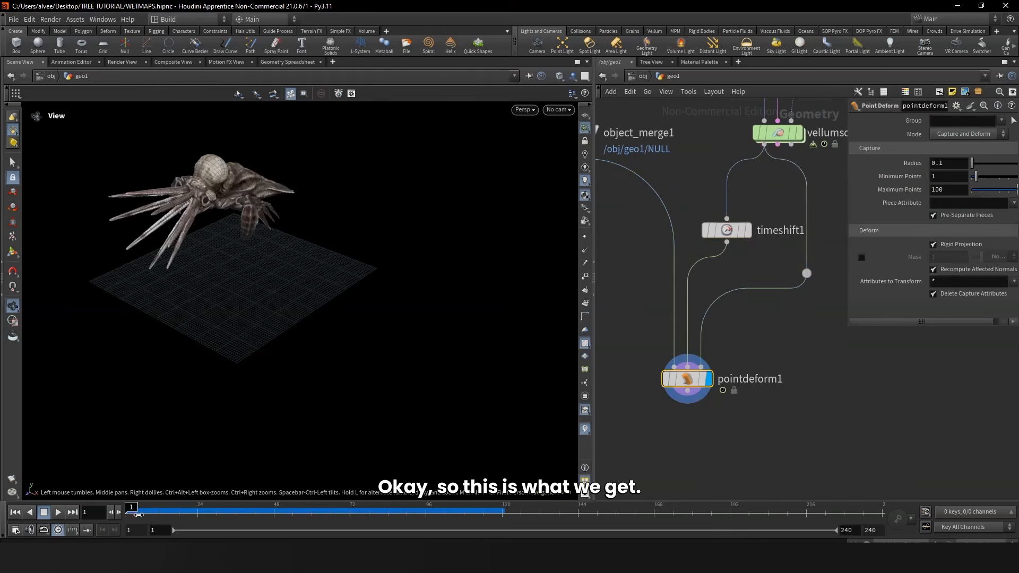
{"action": "left_click_drag", "start_coordinate": [138, 515], "coordinate": [128, 535]}
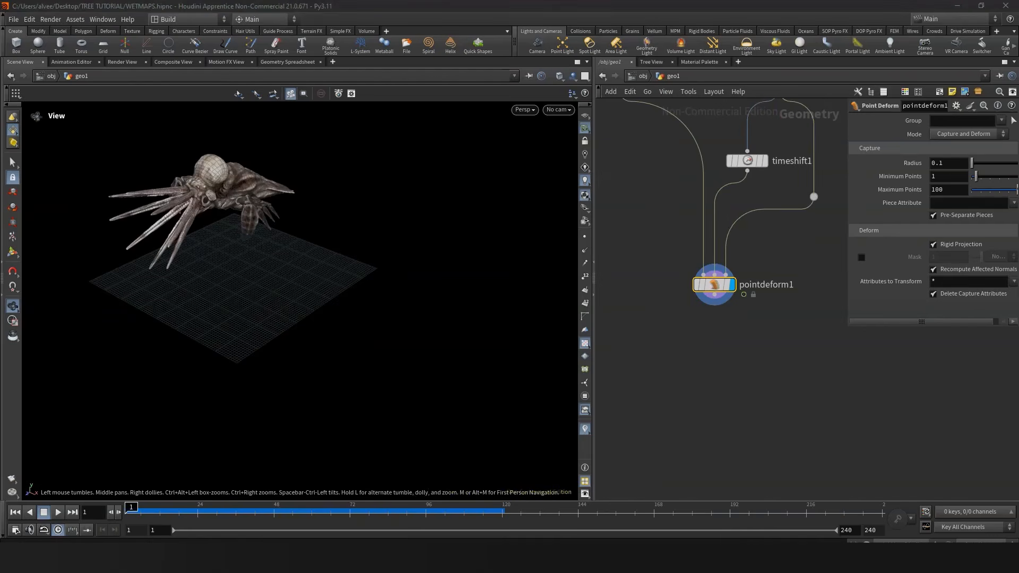
Step: Add a Null after the Point Deform, name it SQUAB, and display it
{"action": "left_click", "coordinate": [708, 297]}
{"action": "key", "text": "Tab"}
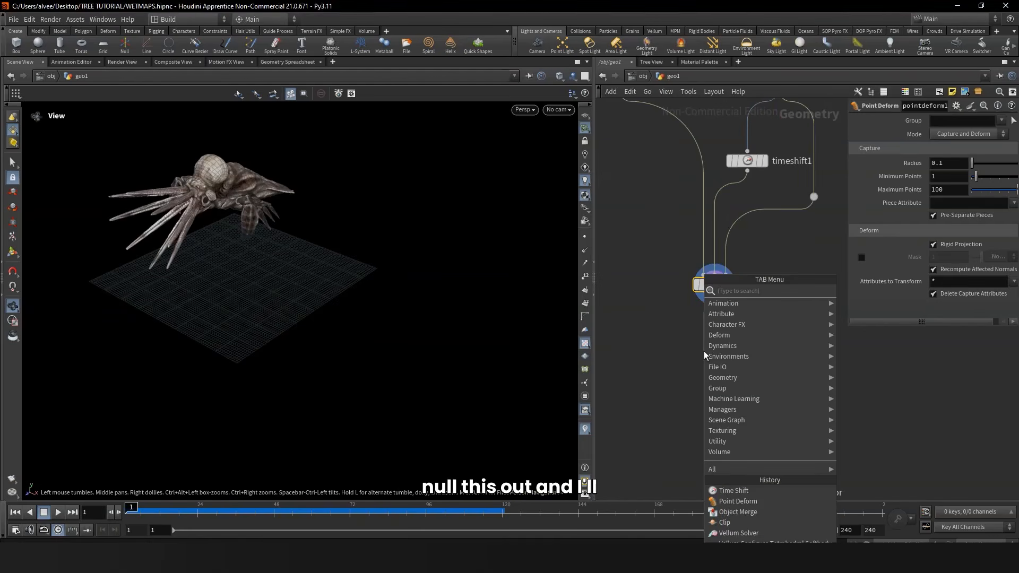
{"action": "type", "text": "NULL"}
{"action": "key", "text": "Return"}
{"action": "left_click", "coordinate": [704, 352]}
{"action": "double_click", "coordinate": [735, 351]}
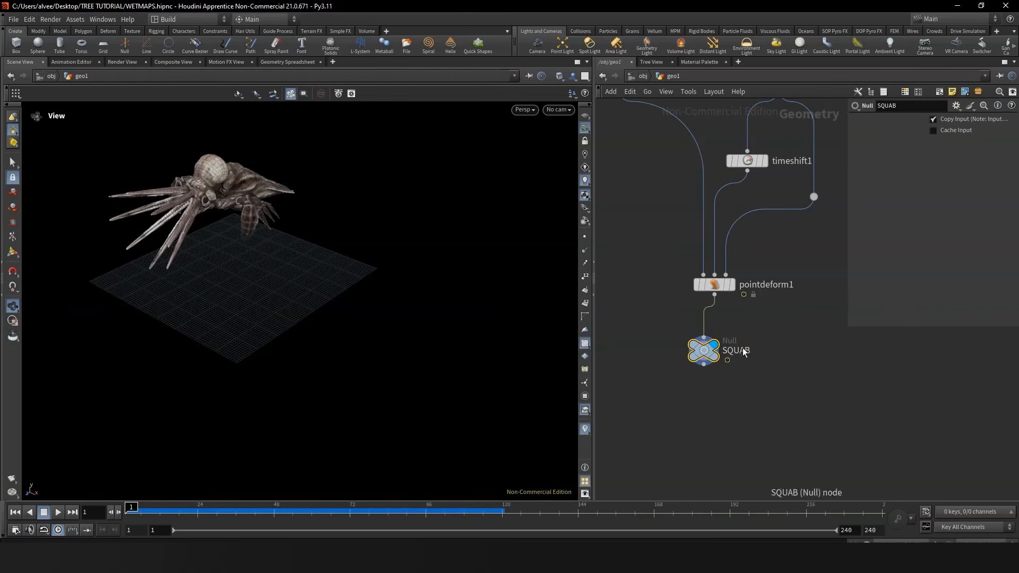
Step: Add a second Object Merge node beside SQUAB and set its Object 1 to /obj/geo1/NULL1
{"action": "scroll", "coordinate": [775, 325], "scroll_direction": "down", "scroll_amount": 6}
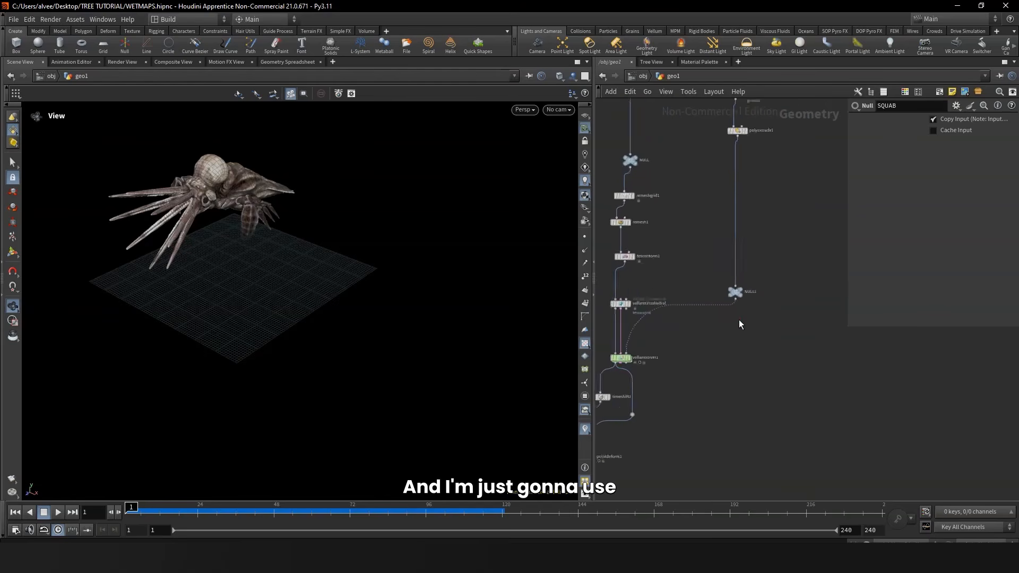
{"action": "scroll", "coordinate": [739, 321], "scroll_direction": "up", "scroll_amount": 3}
{"action": "scroll", "coordinate": [724, 355], "scroll_direction": "down", "scroll_amount": 5}
{"action": "middle_click_drag", "start_coordinate": [605, 441], "coordinate": [714, 321]}
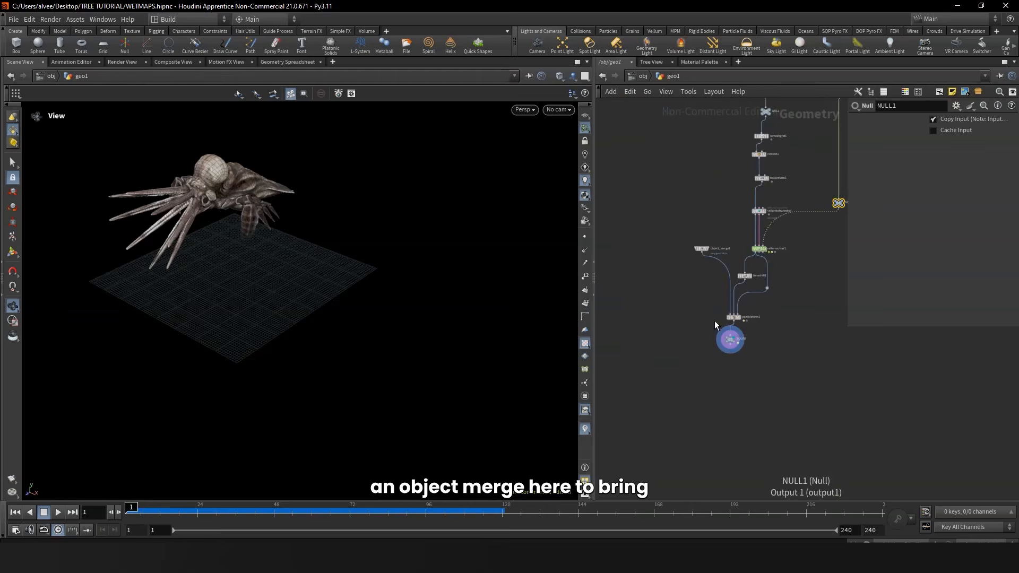
{"action": "scroll", "coordinate": [689, 332], "scroll_direction": "up", "scroll_amount": 4}
{"action": "key", "text": "Tab"}
{"action": "type", "text": "obje"}
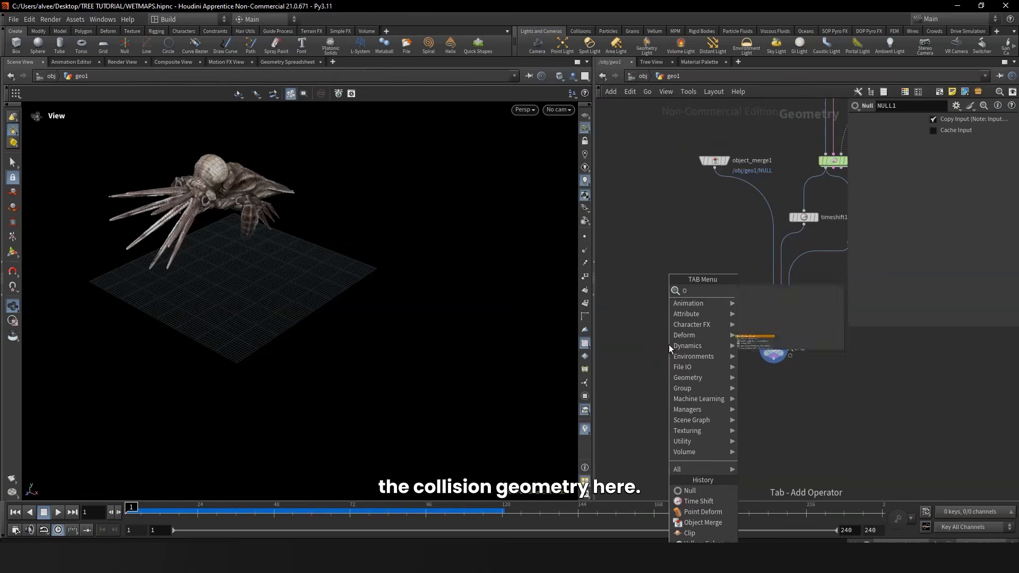
{"action": "key", "text": "Return"}
{"action": "left_click", "coordinate": [668, 345]}
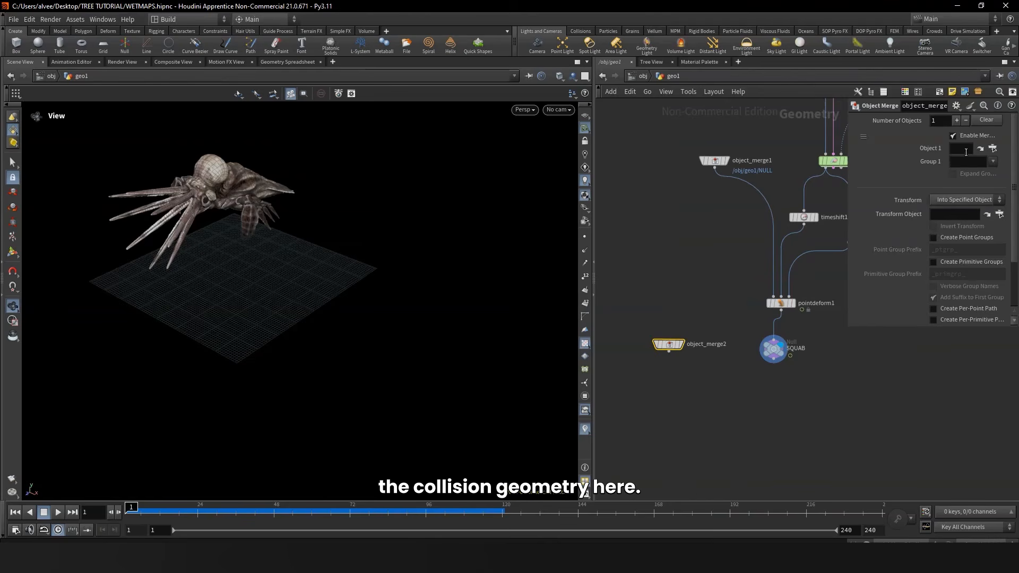
{"action": "type", "text": "/obj/geo1/NULL1"}
{"action": "left_click", "coordinate": [643, 285]}
{"action": "scroll", "coordinate": [758, 327], "scroll_direction": "down", "scroll_amount": 3}
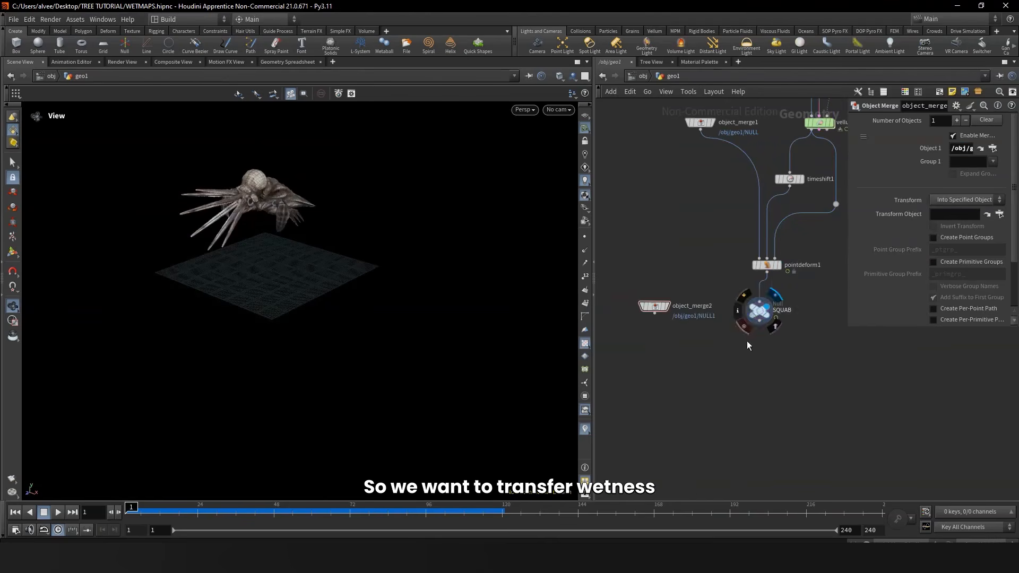
Step: Select the SQUAB null, then display the merged tray collision geometry and frame it in the viewport
{"action": "middle_click_drag", "start_coordinate": [756, 331], "coordinate": [771, 326]}
{"action": "left_click", "coordinate": [774, 306]}
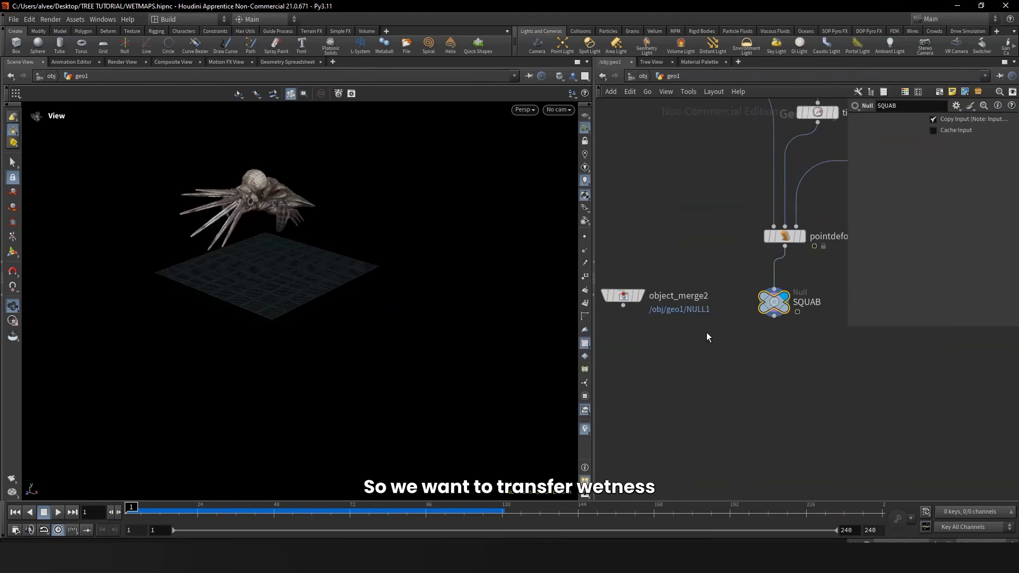
{"action": "scroll", "coordinate": [748, 305], "scroll_direction": "up", "scroll_amount": 2}
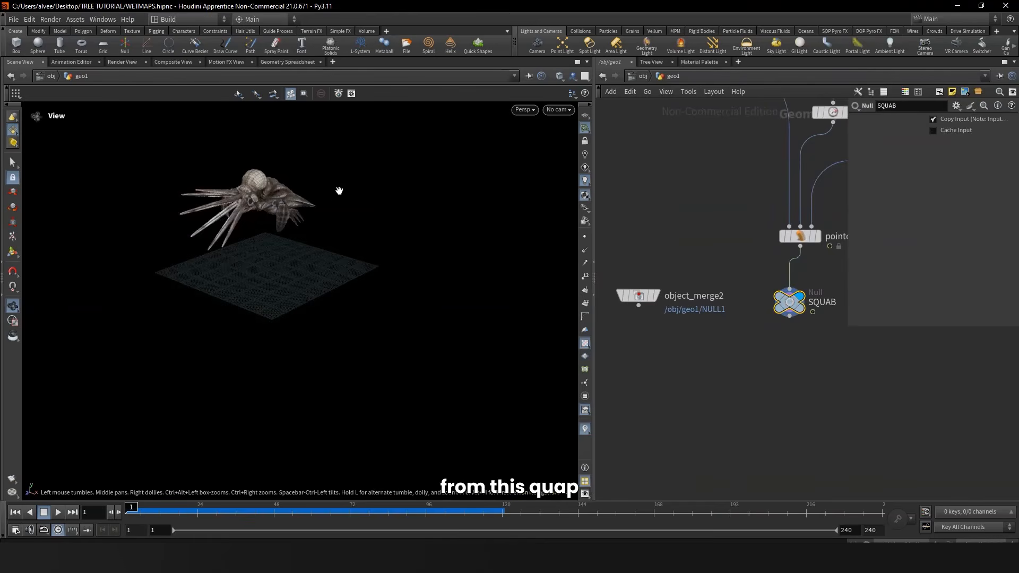
{"action": "left_click", "coordinate": [660, 293]}
{"action": "left_click_drag", "start_coordinate": [273, 243], "coordinate": [279, 244]}
Step: Place an Attribute Create node below SQUAB and wire the SQUAB null into it
{"action": "middle_click_drag", "start_coordinate": [776, 377], "coordinate": [718, 313]}
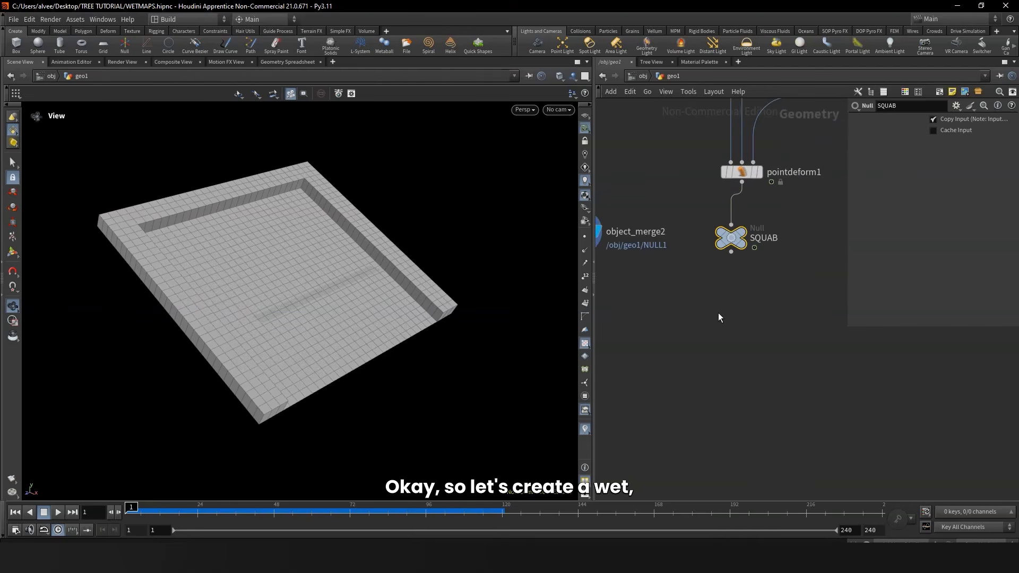
{"action": "key", "text": "Tab"}
{"action": "type", "text": "ATT"}
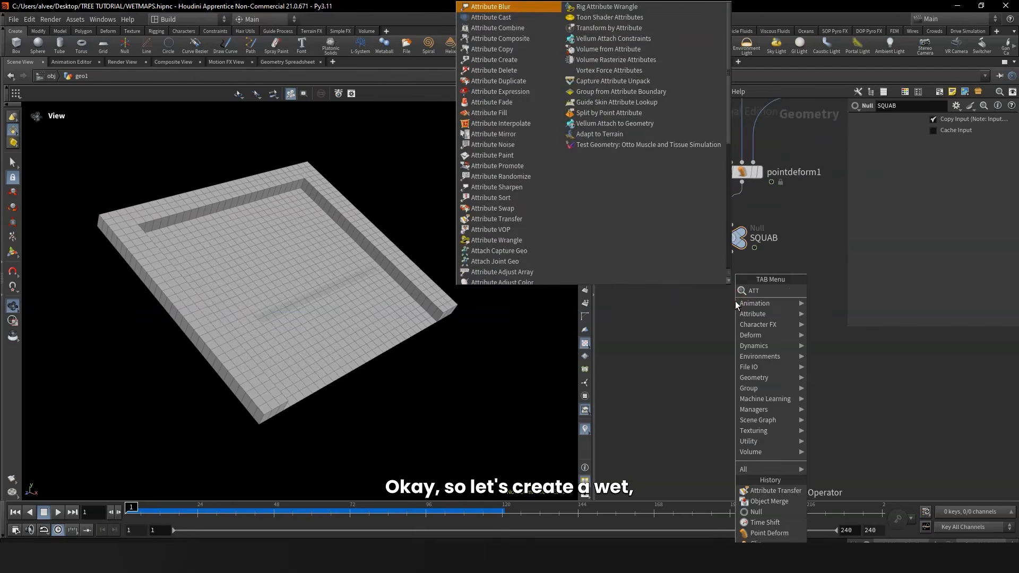
{"action": "type", "text": "RCRE"}
{"action": "left_click", "coordinate": [839, 291]}
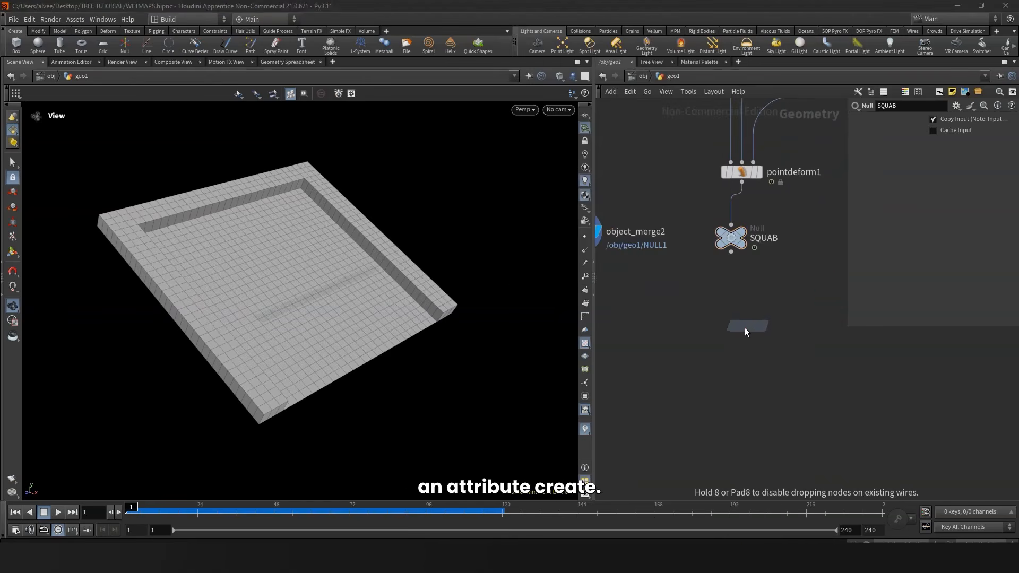
{"action": "left_click", "coordinate": [740, 329]}
{"action": "left_click_drag", "start_coordinate": [739, 329], "coordinate": [728, 329]}
{"action": "left_click_drag", "start_coordinate": [731, 252], "coordinate": [732, 319]}
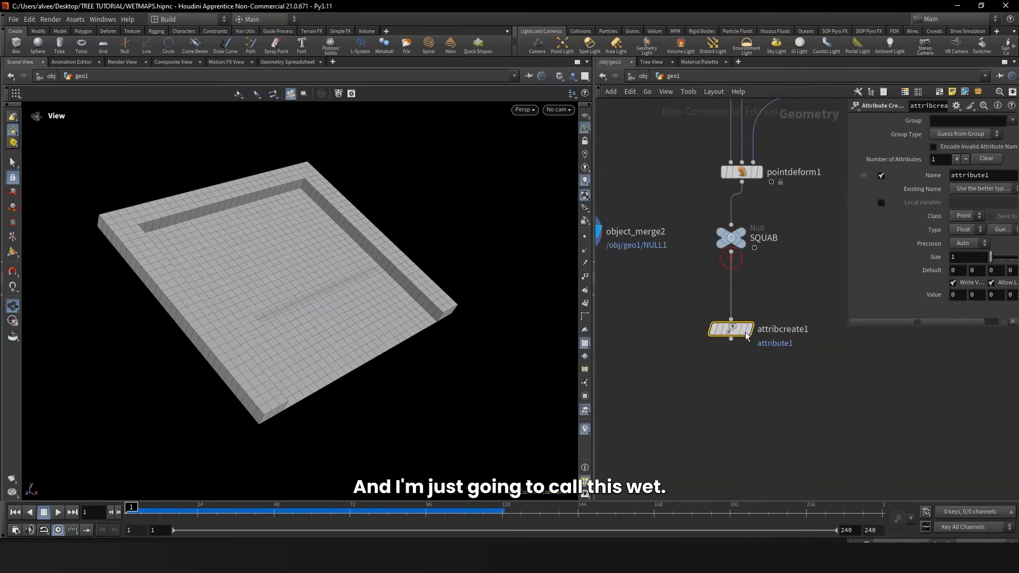
Step: Display the creature's Attribute Create, name its attribute wet, and set the value to 1
{"action": "left_click", "coordinate": [747, 330]}
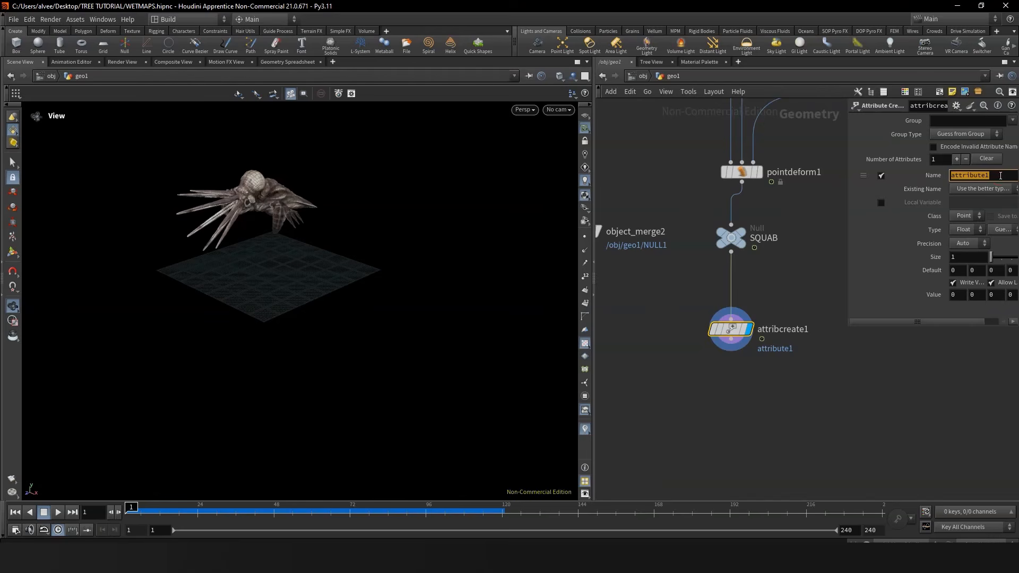
{"action": "type", "text": "wet"}
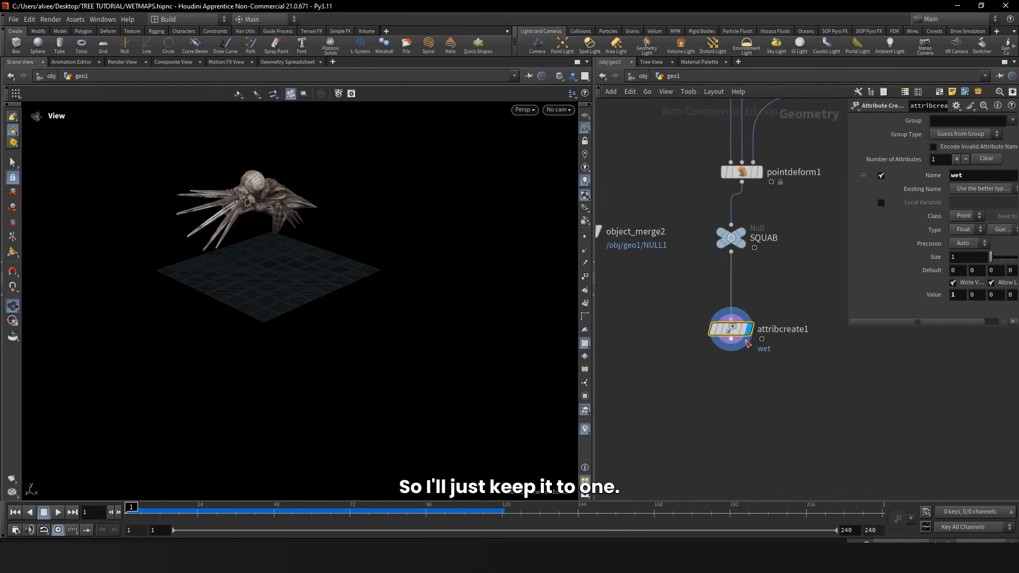
Step: Duplicate the Attribute Create for the tray, feed it from the second Object Merge, and set its wet value to 0
{"action": "middle_click_drag", "start_coordinate": [723, 387], "coordinate": [788, 379]}
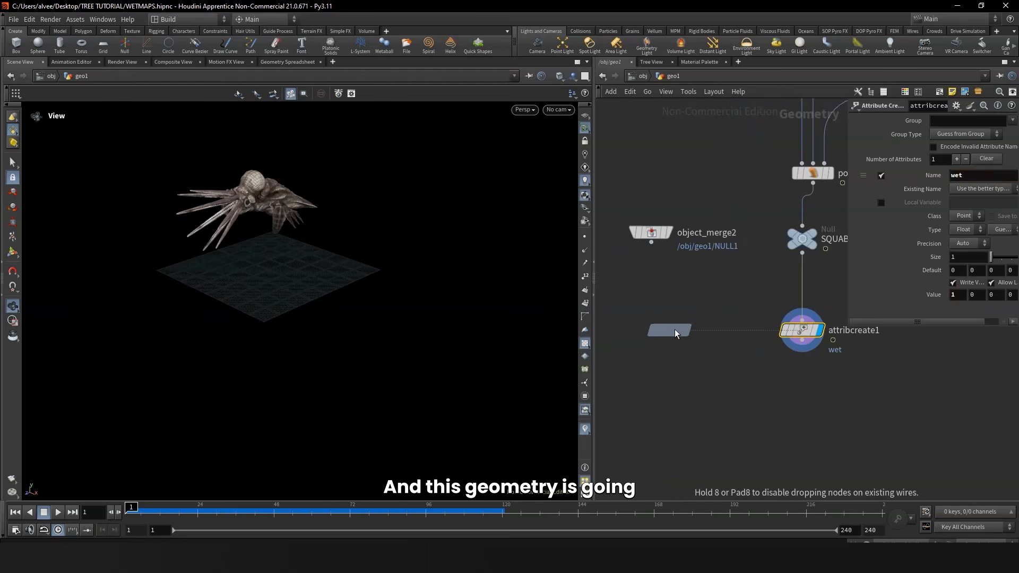
{"action": "left_click", "coordinate": [662, 329]}
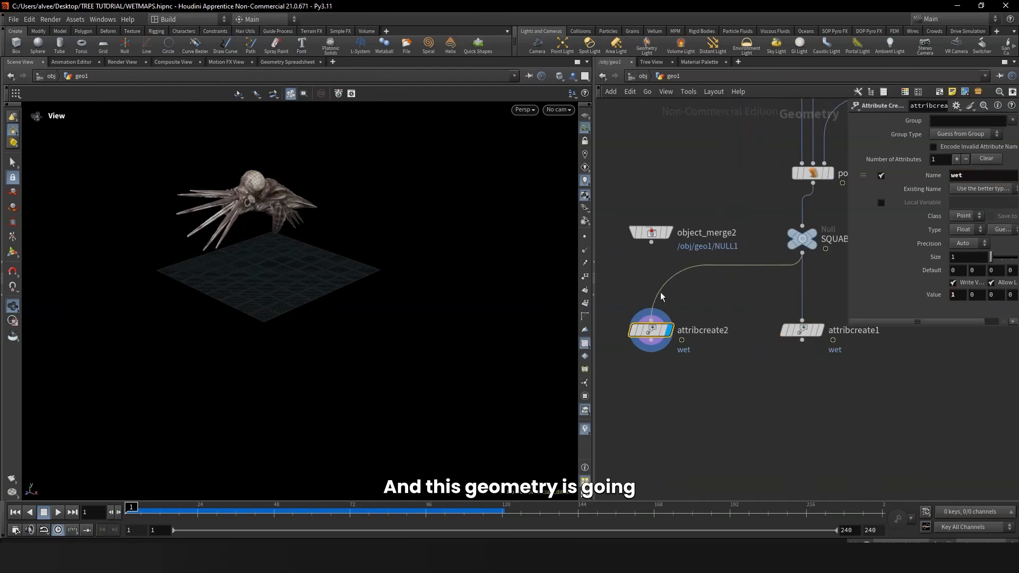
{"action": "left_click", "coordinate": [648, 317]}
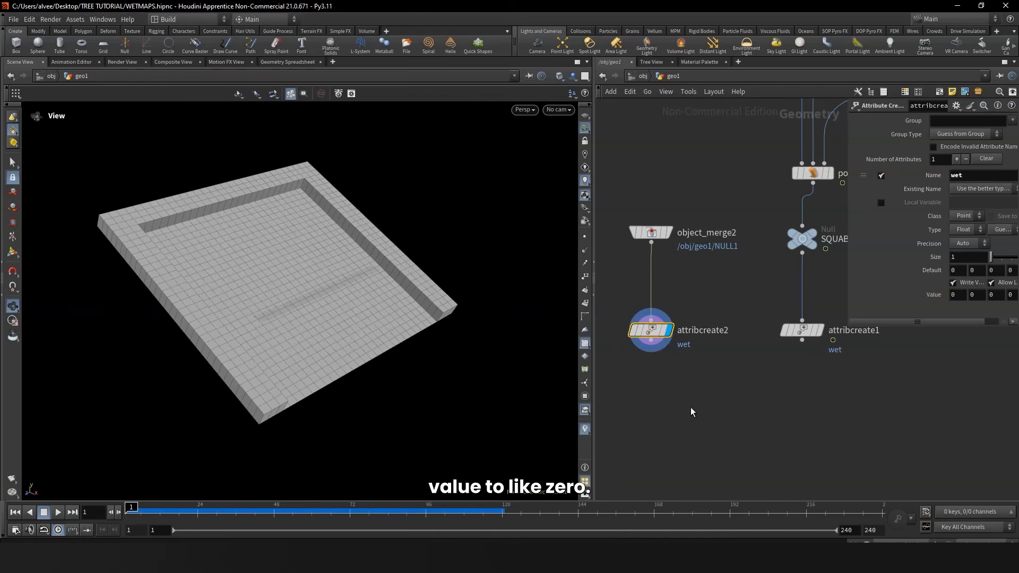
Step: Add an Attribute Transfer node with the tray's Attribute Create as first input and the creature's as second
{"action": "scroll", "coordinate": [690, 406], "scroll_direction": "down", "scroll_amount": 2}
{"action": "middle_click_drag", "start_coordinate": [690, 407], "coordinate": [705, 290]}
{"action": "scroll", "coordinate": [705, 290], "scroll_direction": "up", "scroll_amount": 1}
{"action": "left_click", "coordinate": [721, 297]}
{"action": "key", "text": "Tab"}
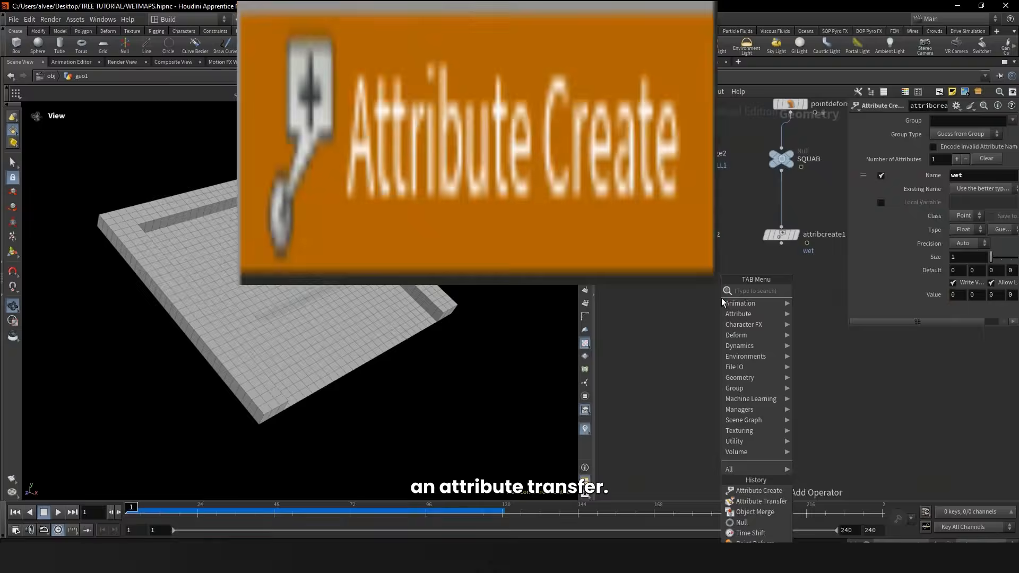
{"action": "type", "text": "attrtr"}
{"action": "left_click", "coordinate": [800, 291]}
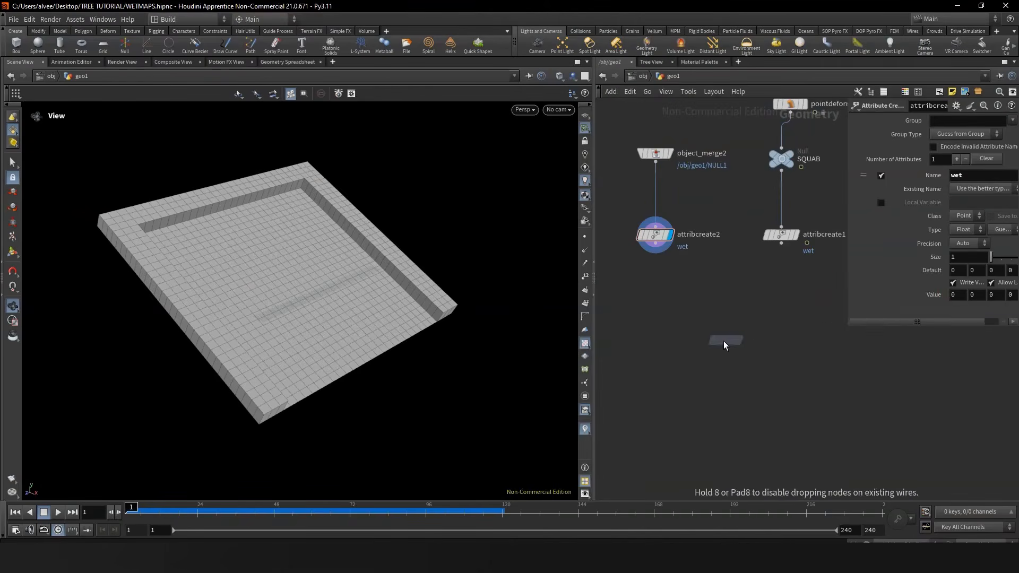
{"action": "left_click", "coordinate": [717, 341]}
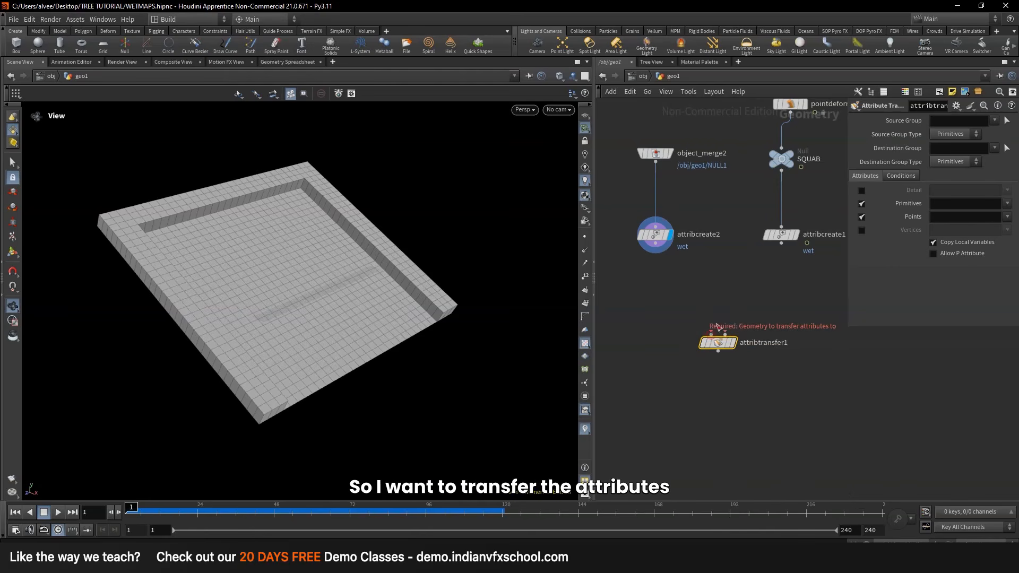
{"action": "left_click_drag", "start_coordinate": [712, 336], "coordinate": [656, 247]}
{"action": "left_click_drag", "start_coordinate": [725, 335], "coordinate": [781, 243]}
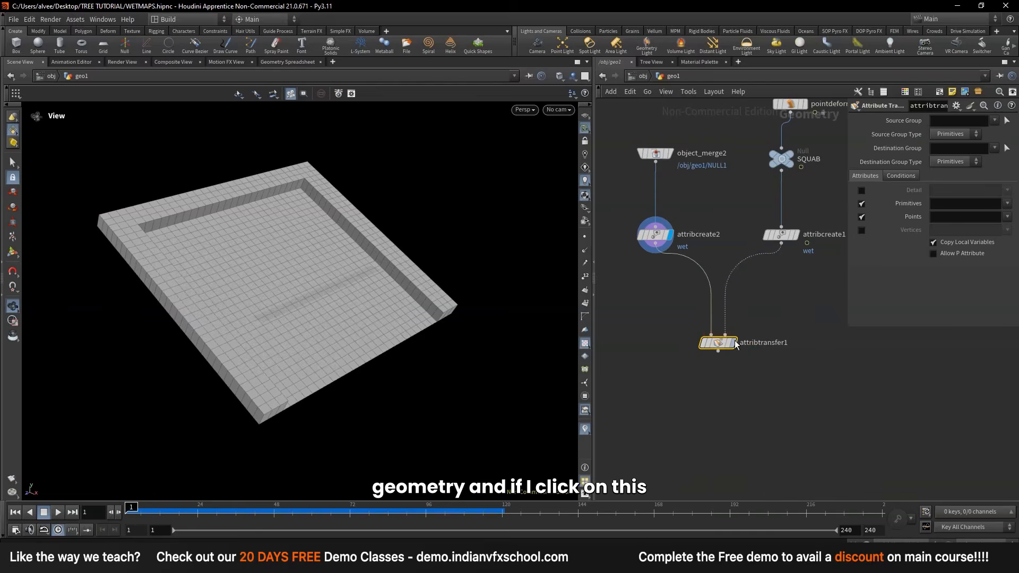
Step: Display the Attribute Transfer, disable primitive attributes, and choose wet as the point attribute to transfer
{"action": "mouse_move", "coordinate": [716, 346]}
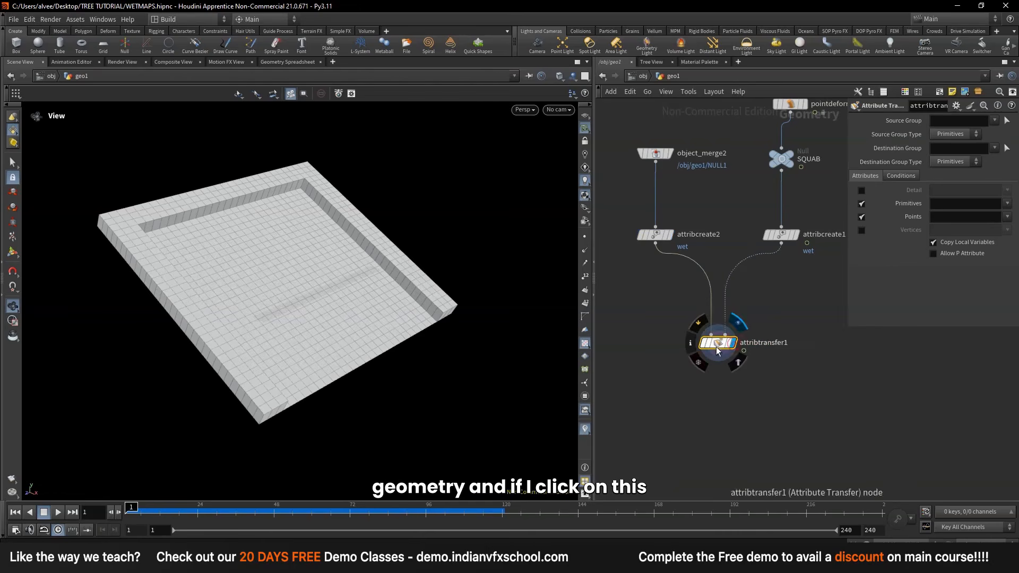
{"action": "left_click", "coordinate": [861, 204]}
{"action": "left_click", "coordinate": [985, 239]}
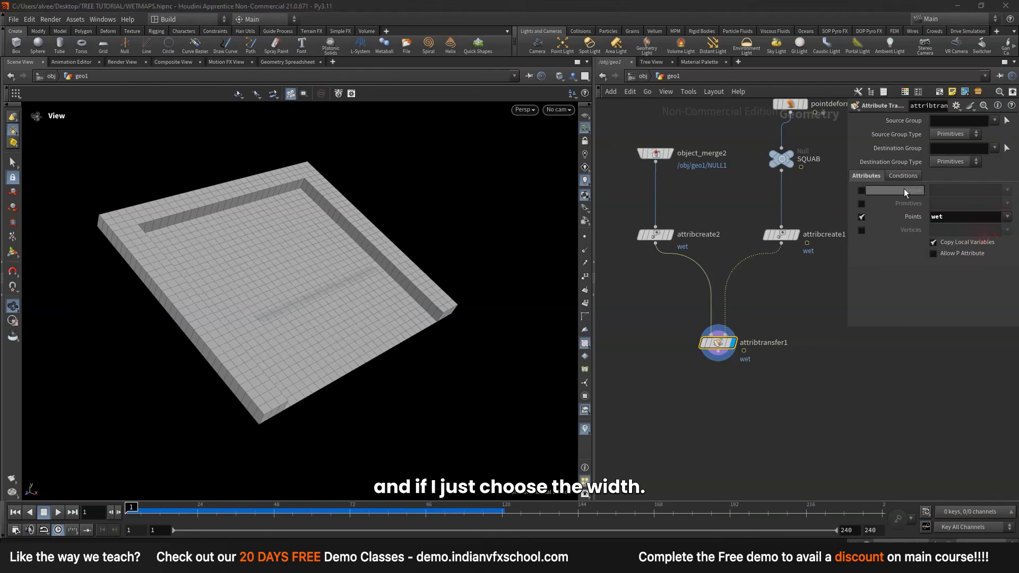
Step: Open the Attribute Transfer's condition settings and enable visualization of the wet point attribute
{"action": "left_click", "coordinate": [903, 176]}
{"action": "left_click", "coordinate": [691, 343]}
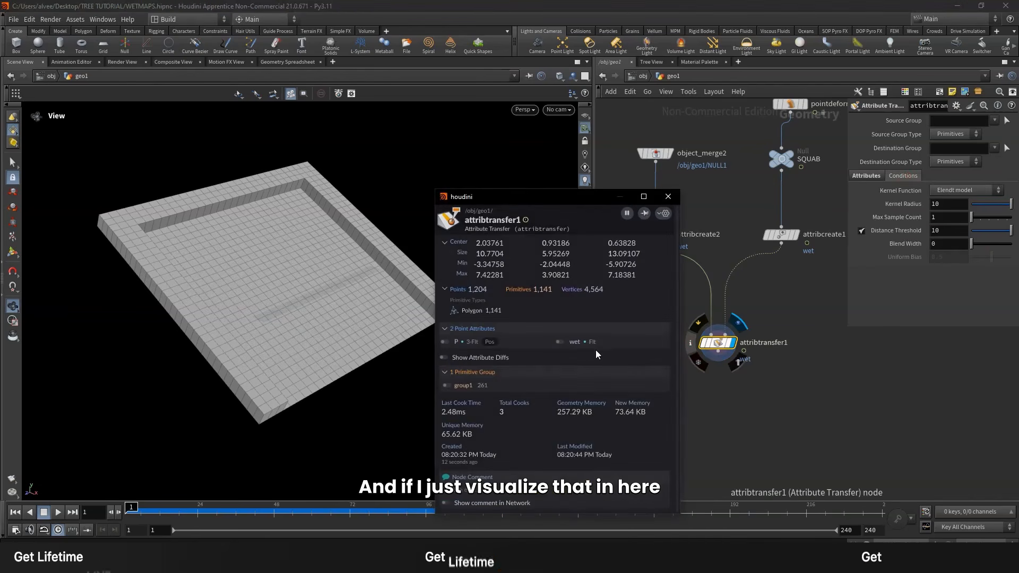
{"action": "left_click", "coordinate": [563, 343]}
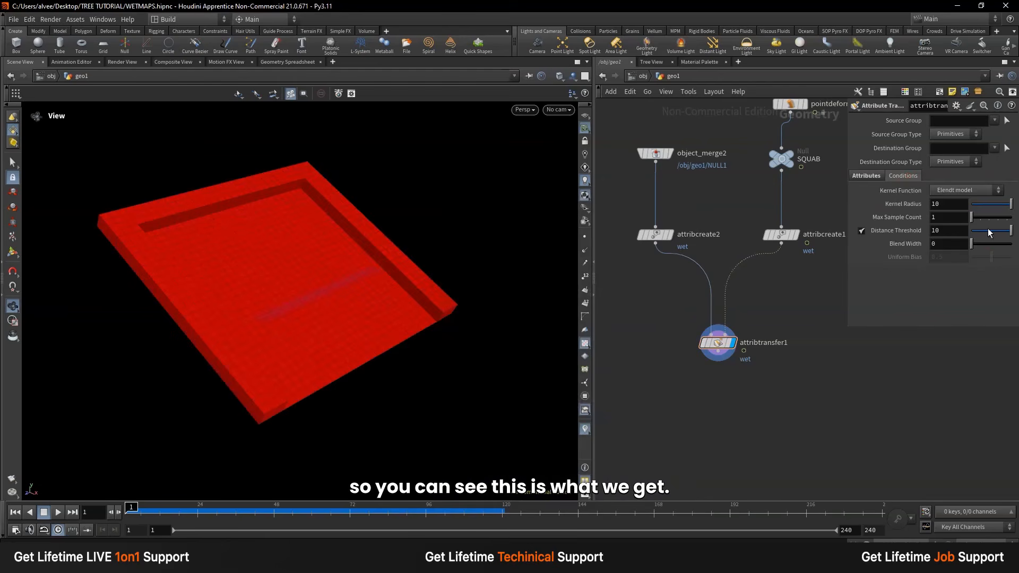
Step: Template the creature's Attribute Create, move to frame 33, and set the Attribute Transfer's distance threshold to 0.1
{"action": "left_click_drag", "start_coordinate": [988, 229], "coordinate": [976, 229]}
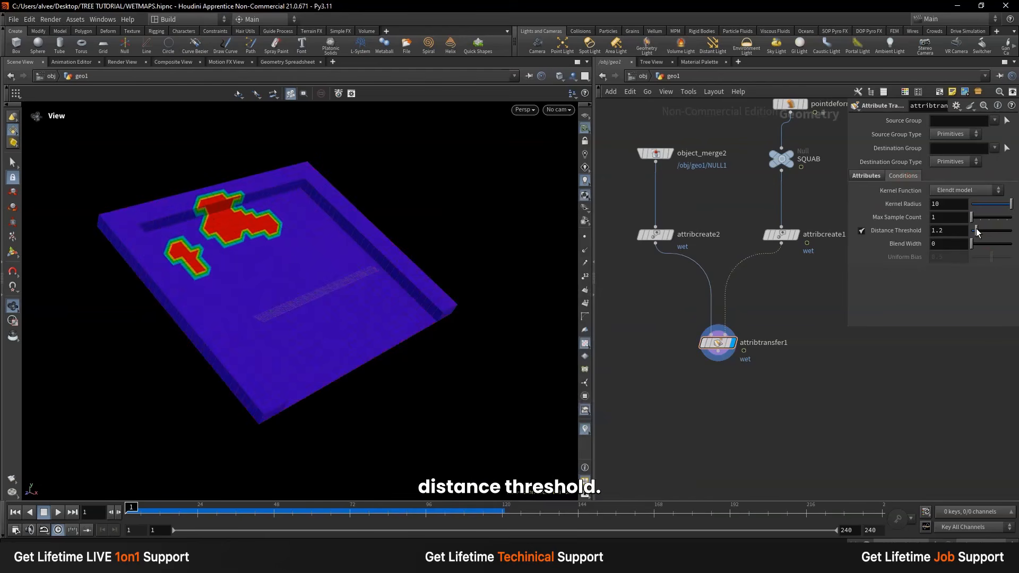
{"action": "left_click", "coordinate": [792, 236]}
{"action": "left_click_drag", "start_coordinate": [156, 516], "coordinate": [227, 516]}
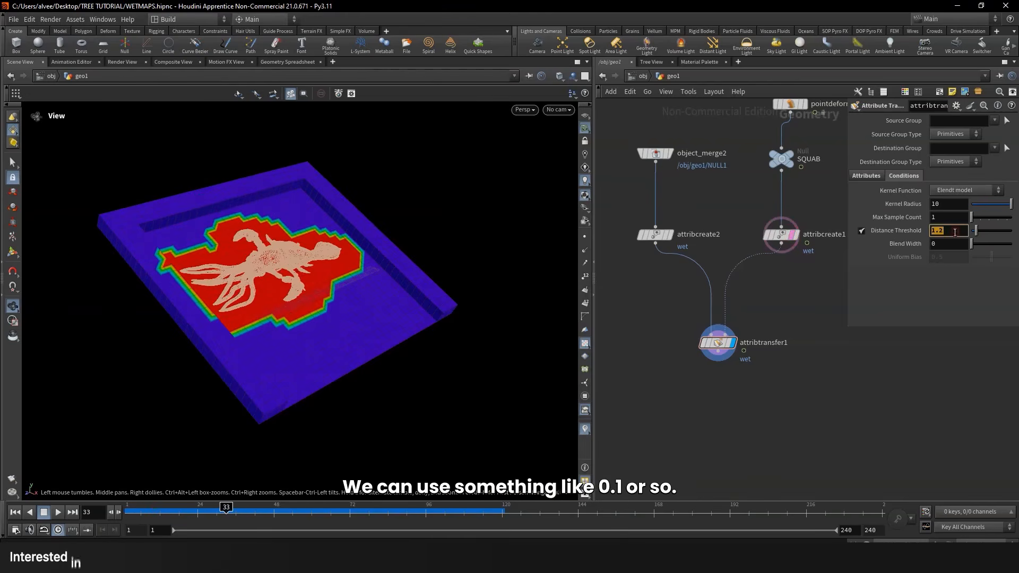
{"action": "key", "text": "Return"}
Step: Inspect the transferred wet area around the creature up close at frame 53
{"action": "left_click_drag", "start_coordinate": [359, 309], "coordinate": [260, 311]}
{"action": "left_click_drag", "start_coordinate": [227, 515], "coordinate": [290, 514]}
{"action": "left_click_drag", "start_coordinate": [293, 276], "coordinate": [233, 299]}
{"action": "scroll", "coordinate": [232, 299], "scroll_direction": "up", "scroll_amount": 6}
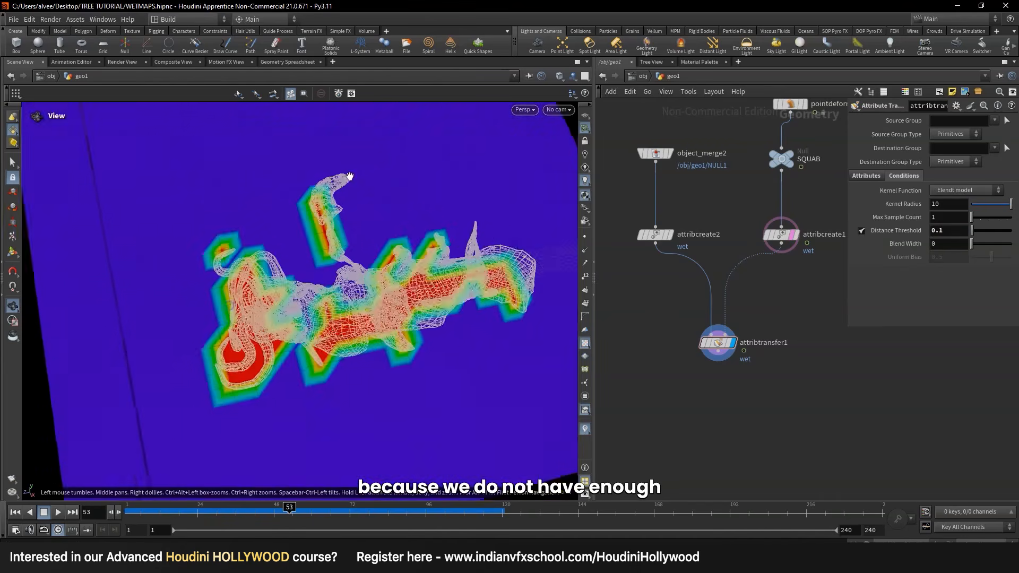
{"action": "scroll", "coordinate": [299, 249], "scroll_direction": "down", "scroll_amount": 5}
{"action": "left_click_drag", "start_coordinate": [291, 259], "coordinate": [322, 282]}
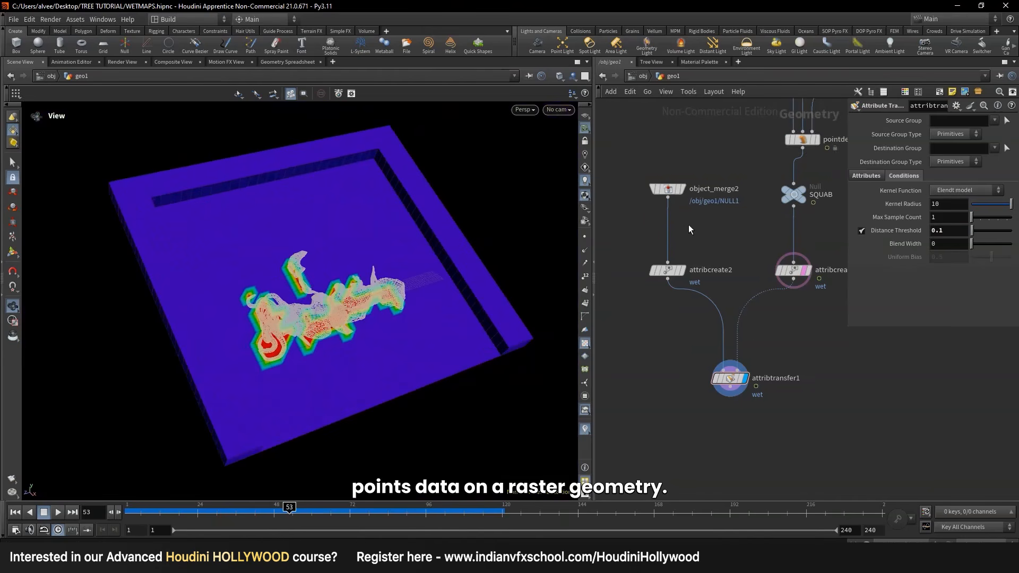
Step: Insert a Remesh node between the tray's Object Merge and its Attribute Create
{"action": "scroll", "coordinate": [689, 225], "scroll_direction": "up", "scroll_amount": 3}
{"action": "key", "text": "Tab"}
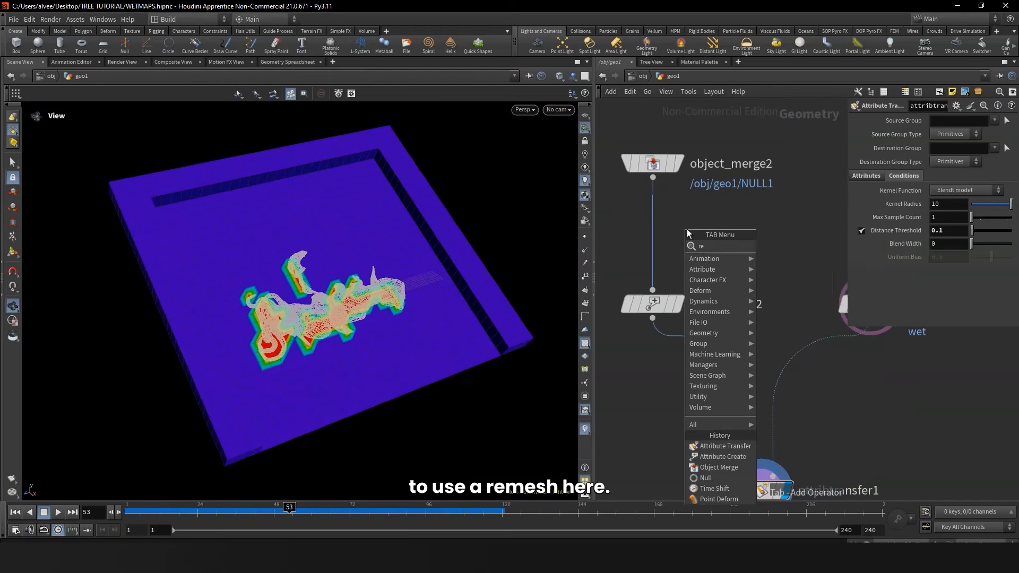
{"action": "type", "text": "remesh"}
{"action": "left_click", "coordinate": [810, 242]}
{"action": "left_click", "coordinate": [690, 244]}
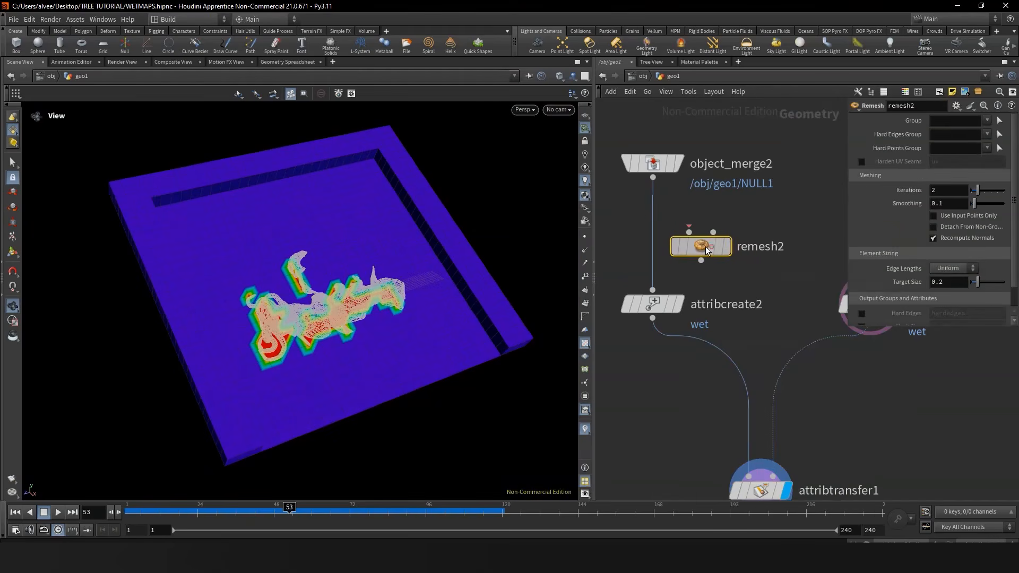
{"action": "left_click_drag", "start_coordinate": [690, 244], "coordinate": [663, 241]}
Step: Set the Remesh target size to 0.1 and check the wet transfer at frame 25
{"action": "scroll", "coordinate": [934, 238], "scroll_direction": "down", "scroll_amount": 1}
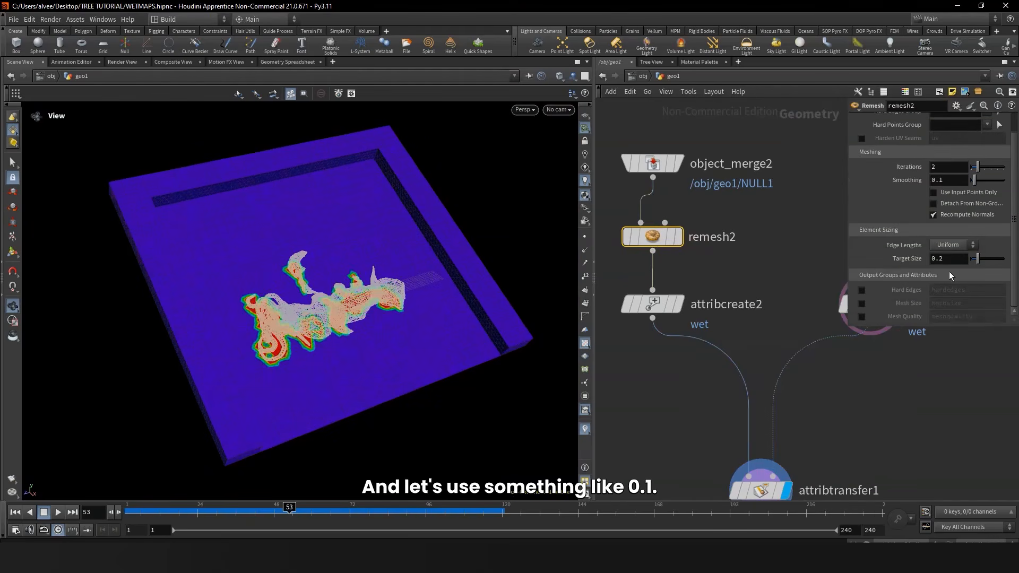
{"action": "key", "text": "Return"}
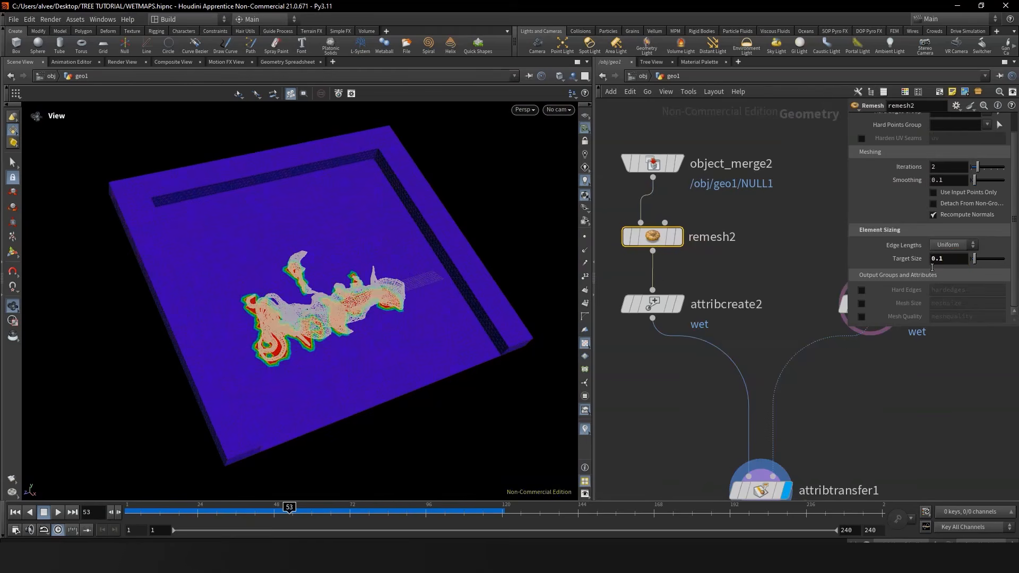
{"action": "left_click_drag", "start_coordinate": [346, 332], "coordinate": [274, 347]}
{"action": "left_click_drag", "start_coordinate": [131, 523], "coordinate": [202, 508]}
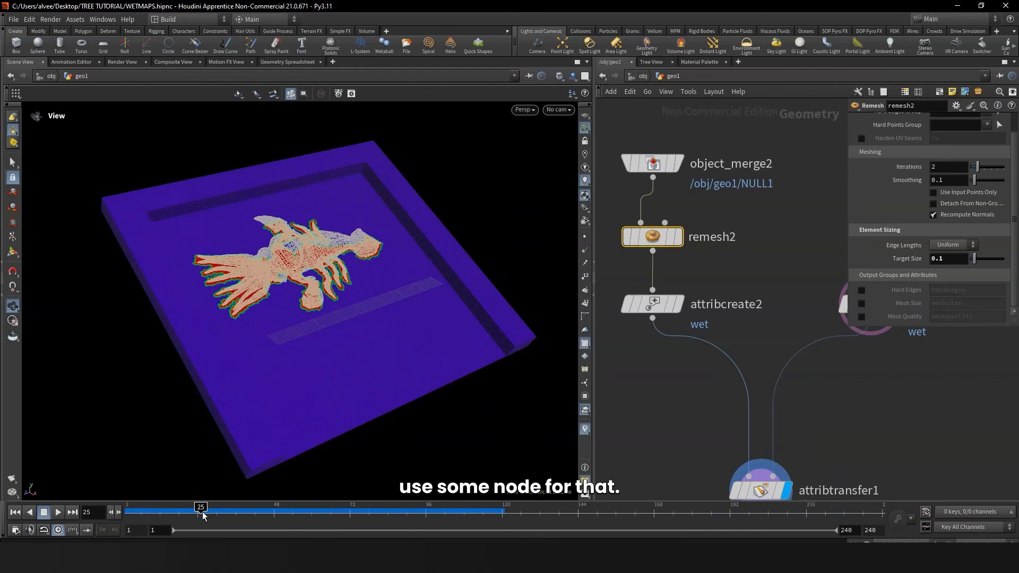
Step: Turn off the template on the creature's Attribute Create and move the Attribute Transfer aside to free up space
{"action": "scroll", "coordinate": [691, 379], "scroll_direction": "down", "scroll_amount": 5}
{"action": "middle_click_drag", "start_coordinate": [702, 362], "coordinate": [680, 244]}
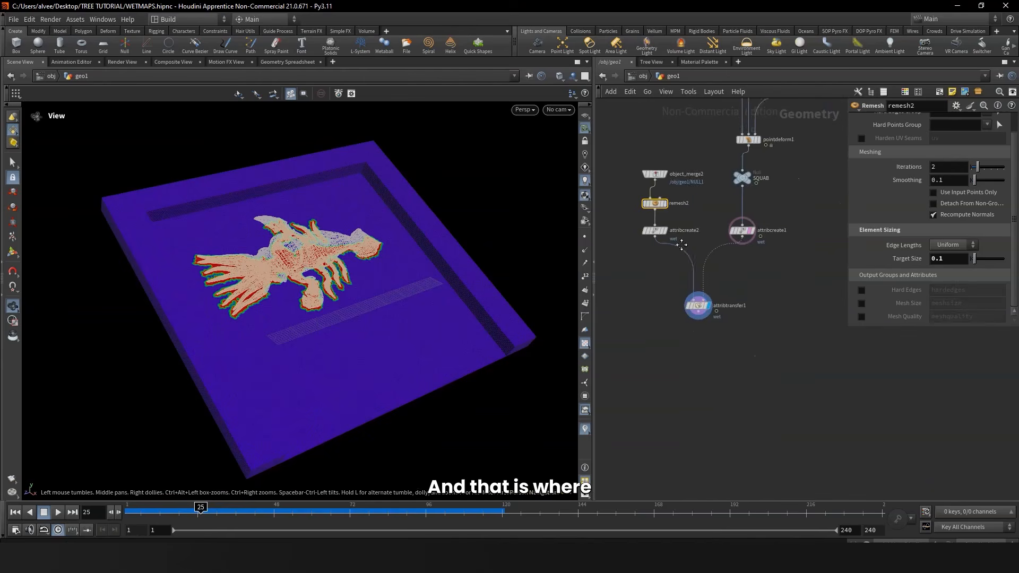
{"action": "scroll", "coordinate": [744, 241], "scroll_direction": "up", "scroll_amount": 4}
{"action": "scroll", "coordinate": [744, 288], "scroll_direction": "down", "scroll_amount": 5}
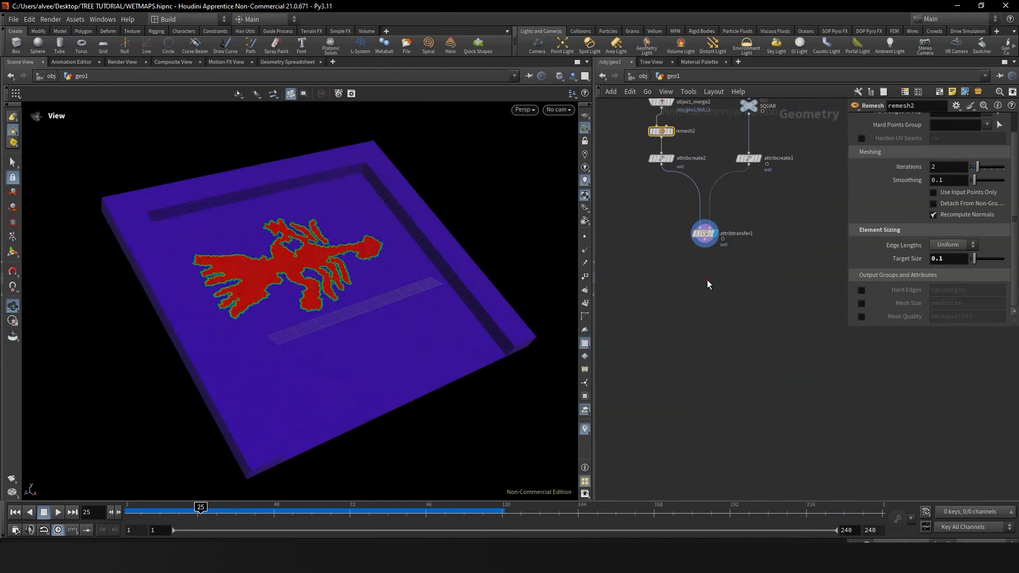
{"action": "middle_click_drag", "start_coordinate": [710, 281], "coordinate": [663, 289]}
{"action": "scroll", "coordinate": [664, 275], "scroll_direction": "up", "scroll_amount": 2}
{"action": "left_click", "coordinate": [664, 251]}
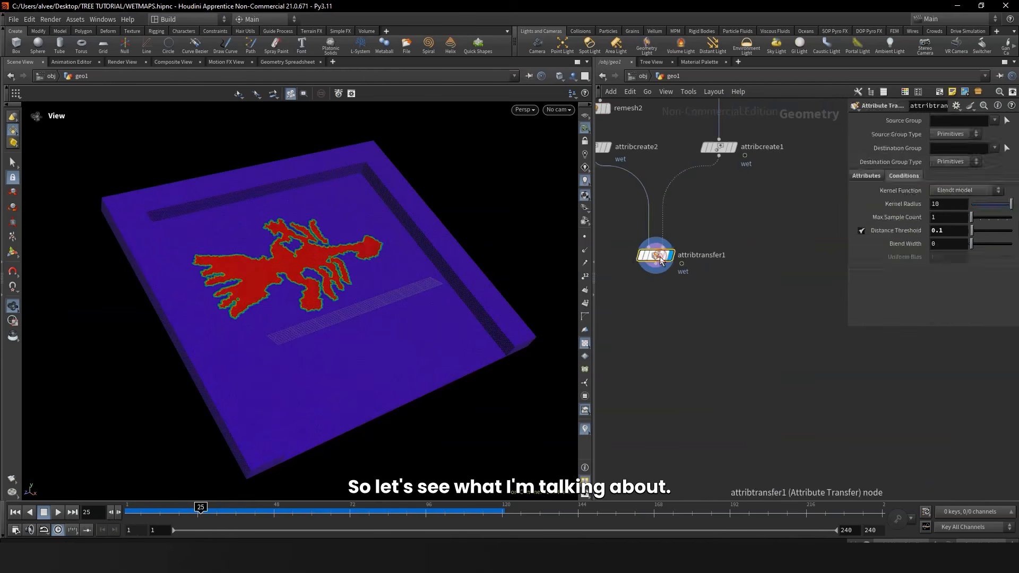
{"action": "left_click_drag", "start_coordinate": [665, 250], "coordinate": [730, 243]}
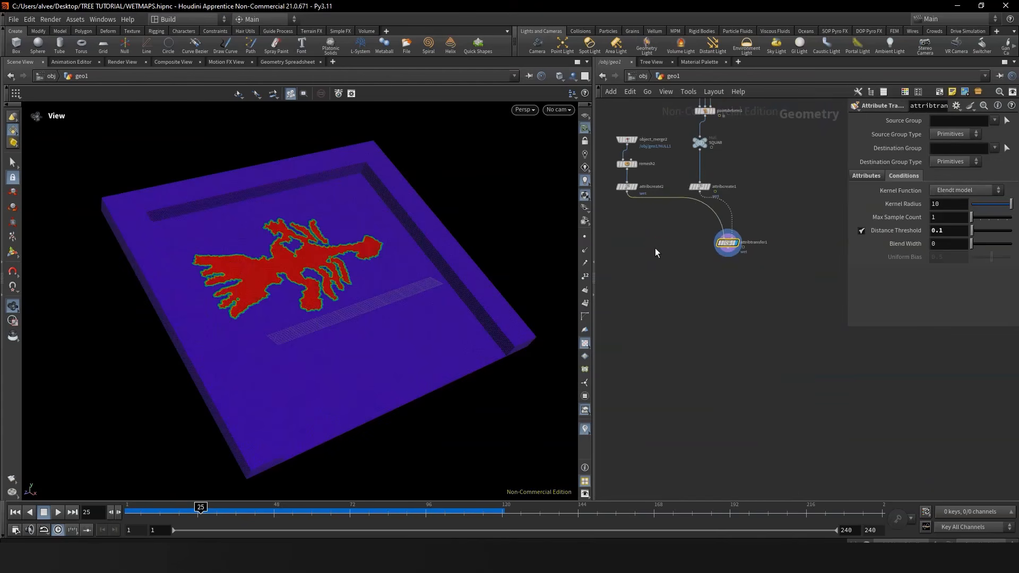
Step: Add a Solver node below the tray's Attribute Create
{"action": "middle_click_drag", "start_coordinate": [641, 245], "coordinate": [650, 247]}
{"action": "scroll", "coordinate": [649, 246], "scroll_direction": "up", "scroll_amount": 2}
{"action": "left_click", "coordinate": [648, 243]}
{"action": "key", "text": "Tab"}
{"action": "type", "text": "solv"}
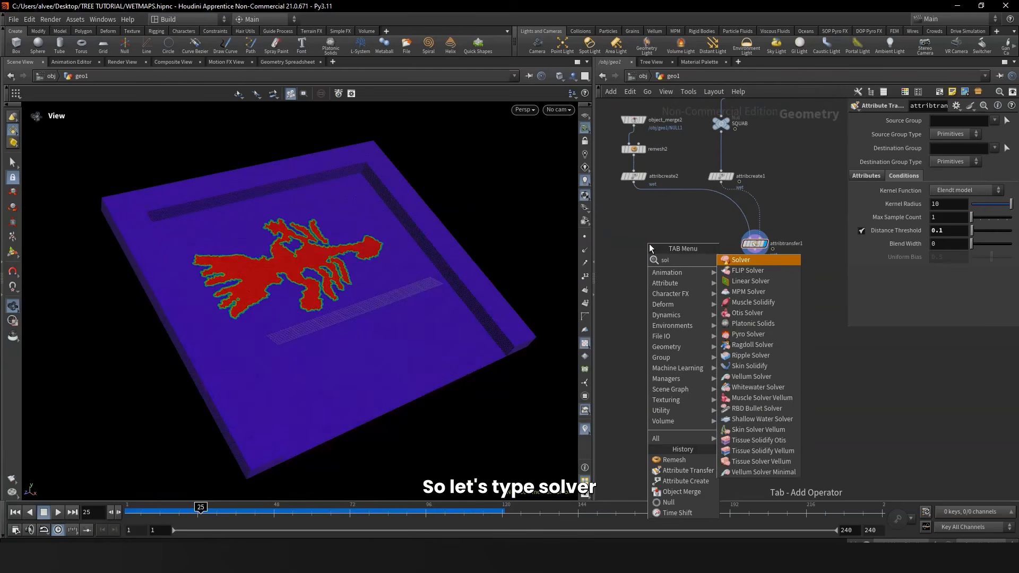
{"action": "left_click", "coordinate": [741, 260]}
{"action": "left_click", "coordinate": [658, 268]}
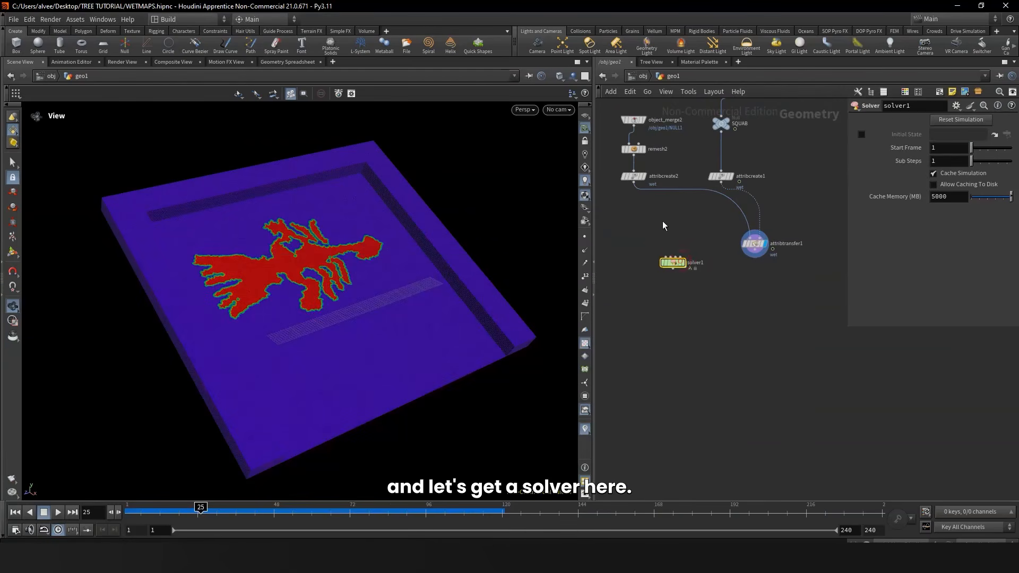
{"action": "middle_click_drag", "start_coordinate": [658, 268], "coordinate": [671, 310]}
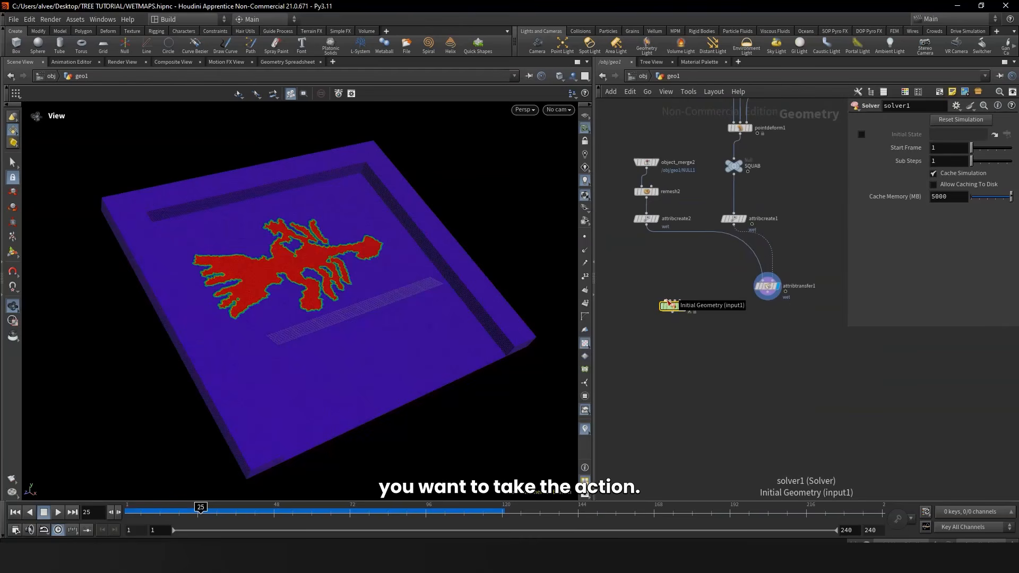
Step: Connect the tray's Attribute Create to the Solver's first input and the creature's Attribute Create to its second
{"action": "left_click_drag", "start_coordinate": [670, 302], "coordinate": [647, 226]}
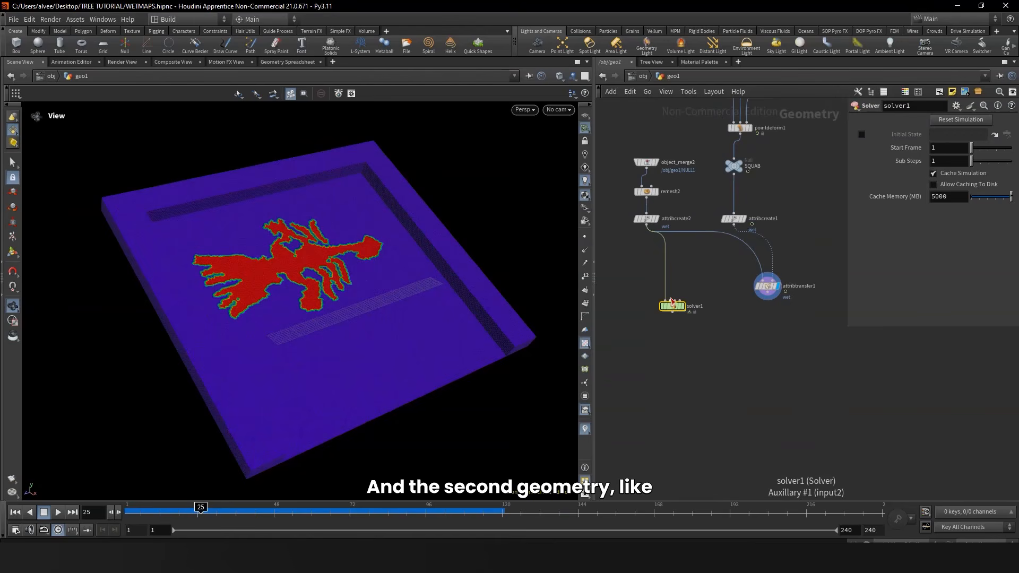
{"action": "left_click_drag", "start_coordinate": [670, 301], "coordinate": [719, 247]}
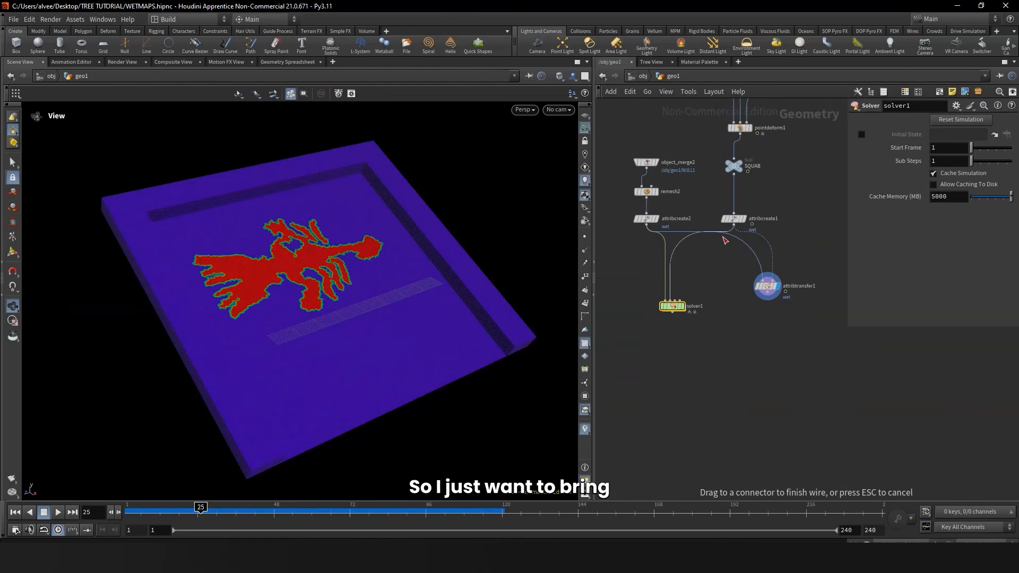
{"action": "left_click", "coordinate": [740, 169]}
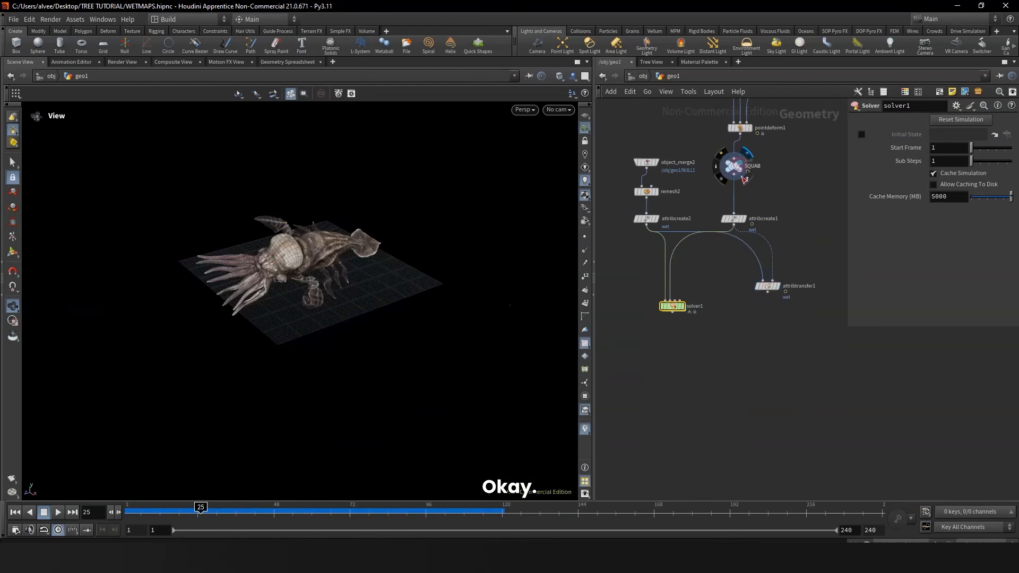
Step: Cut the Attribute Transfer, display the Solver, and paste the node inside the Solver's network
{"action": "left_click_drag", "start_coordinate": [789, 262], "coordinate": [790, 262]}
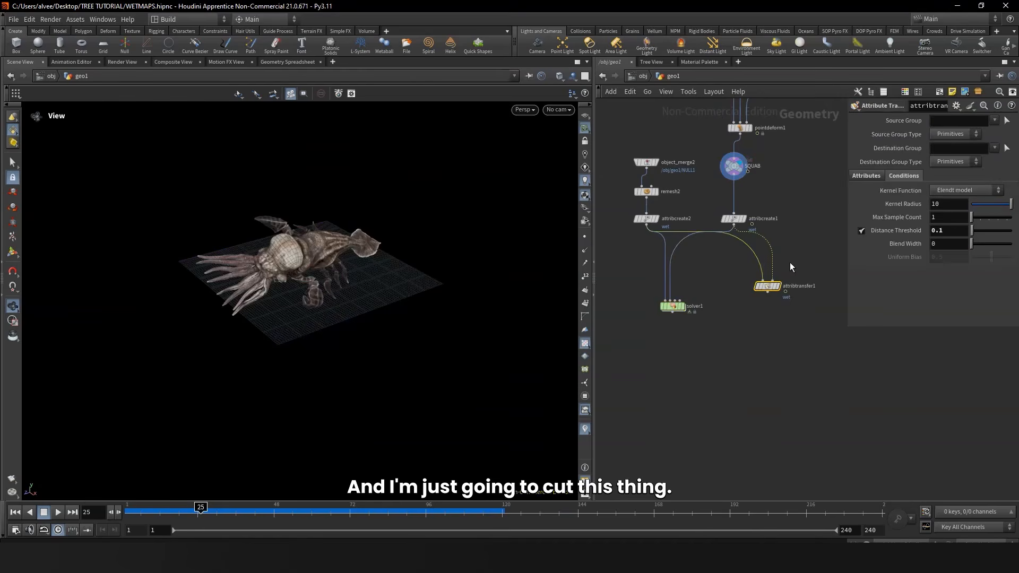
{"action": "key", "text": "ctrl+x"}
{"action": "scroll", "coordinate": [674, 290], "scroll_direction": "up", "scroll_amount": 4}
{"action": "left_click", "coordinate": [694, 323]}
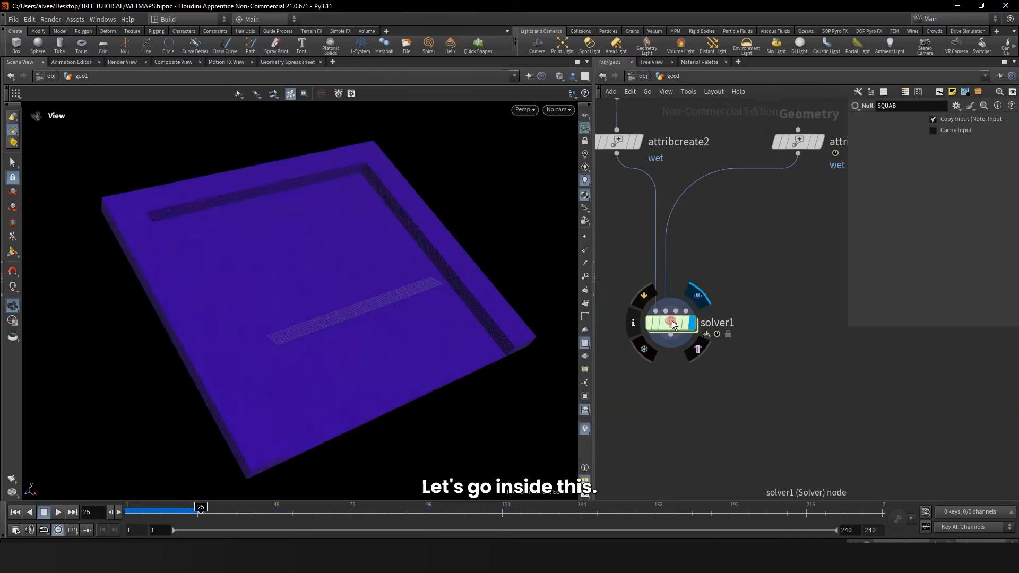
{"action": "double_click", "coordinate": [672, 325]}
{"action": "left_click_drag", "start_coordinate": [658, 341], "coordinate": [644, 443]}
{"action": "left_click", "coordinate": [716, 365]}
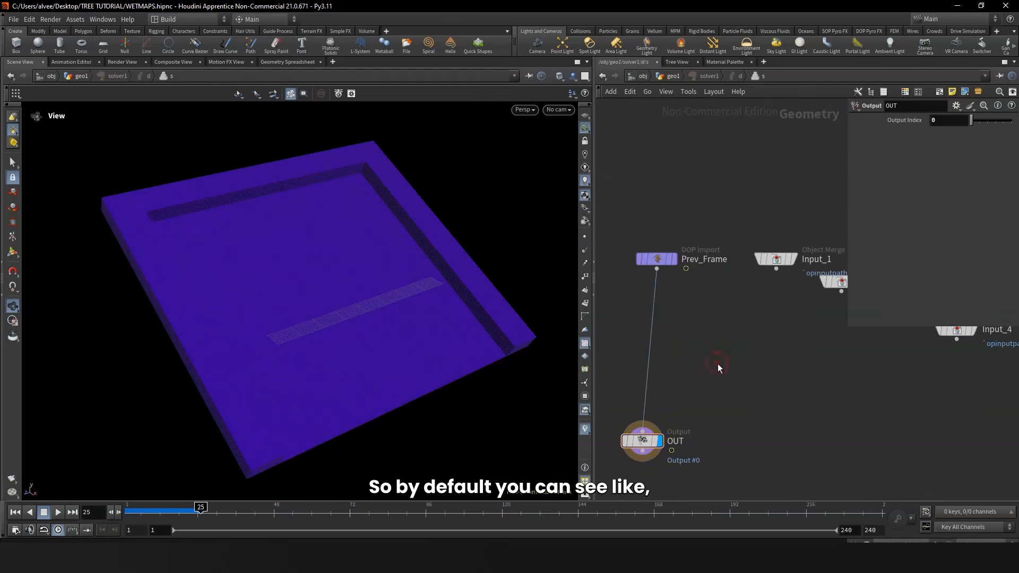
{"action": "key", "text": "ctrl+v"}
{"action": "left_click_drag", "start_coordinate": [718, 364], "coordinate": [779, 376]}
Step: Align the OUT node directly below Prev_Frame, return to frame 1, and move Input_1 out of the way
{"action": "scroll", "coordinate": [738, 355], "scroll_direction": "down", "scroll_amount": 3}
{"action": "scroll", "coordinate": [703, 366], "scroll_direction": "up", "scroll_amount": 3}
{"action": "middle_click_drag", "start_coordinate": [693, 328], "coordinate": [697, 272]}
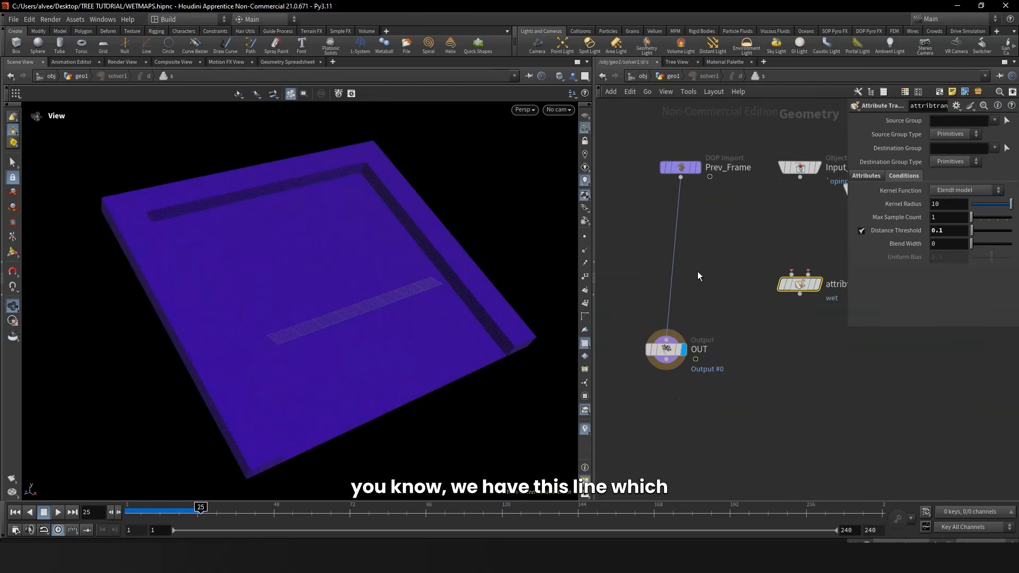
{"action": "left_click_drag", "start_coordinate": [667, 352], "coordinate": [680, 390]}
{"action": "left_click", "coordinate": [682, 391]}
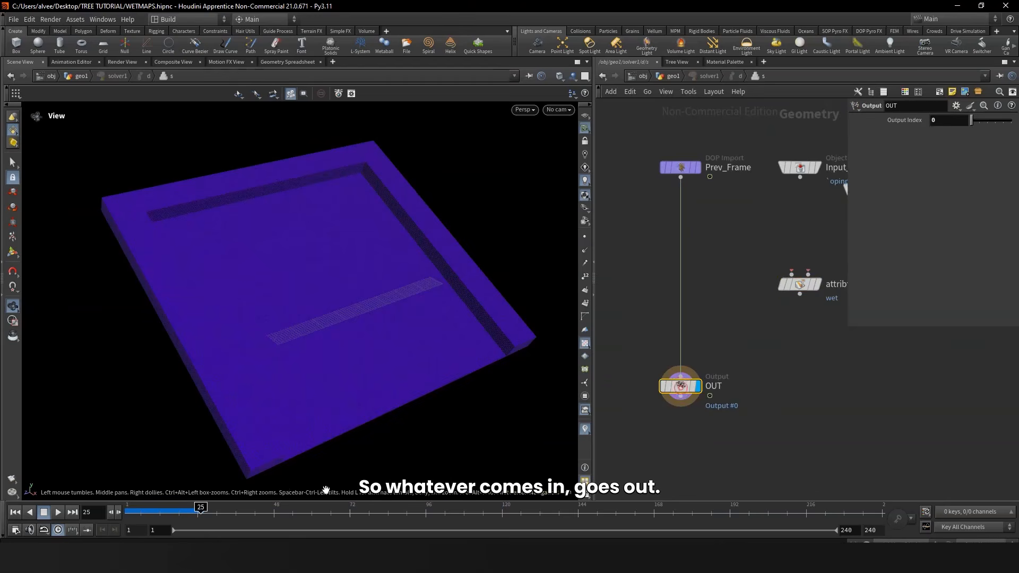
{"action": "left_click", "coordinate": [134, 513]}
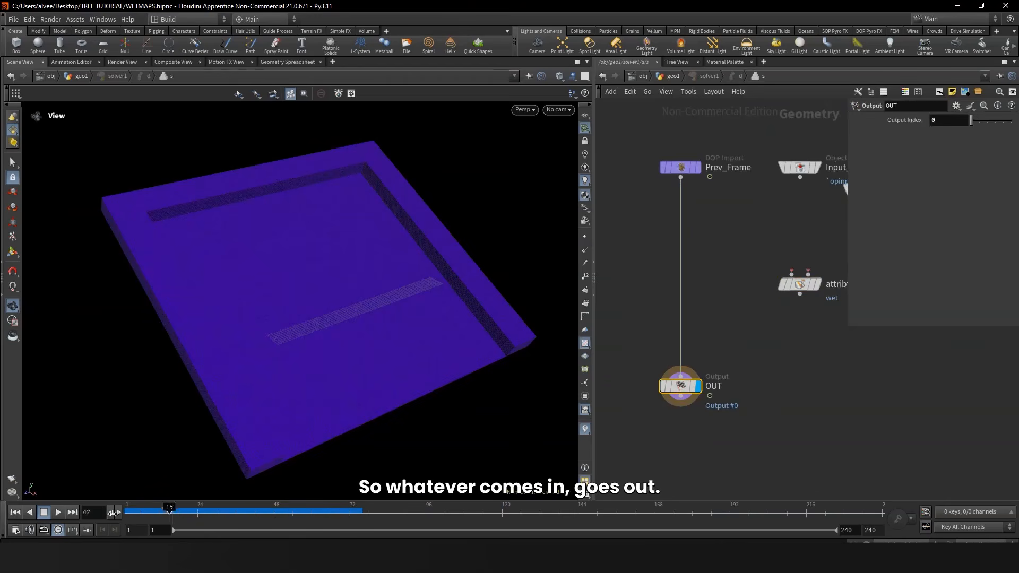
{"action": "scroll", "coordinate": [604, 369], "scroll_direction": "down", "scroll_amount": 3}
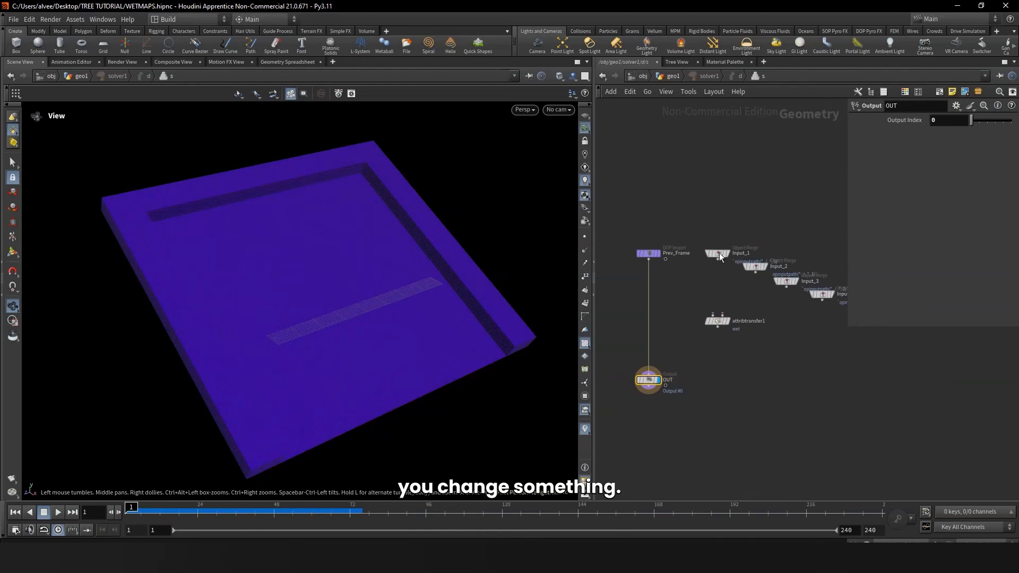
{"action": "left_click_drag", "start_coordinate": [719, 253], "coordinate": [734, 224]}
Step: Check the Solver's input connections, then wire Input_2 inside it to the Attribute Transfer's second input
{"action": "left_click", "coordinate": [673, 77]}
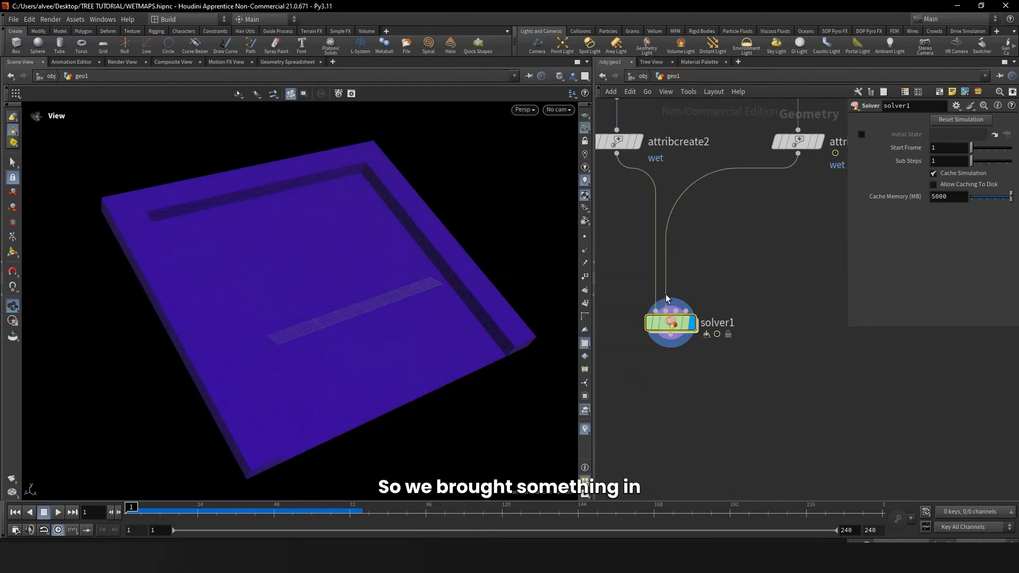
{"action": "double_click", "coordinate": [670, 323]}
{"action": "scroll", "coordinate": [693, 322], "scroll_direction": "up", "scroll_amount": 2}
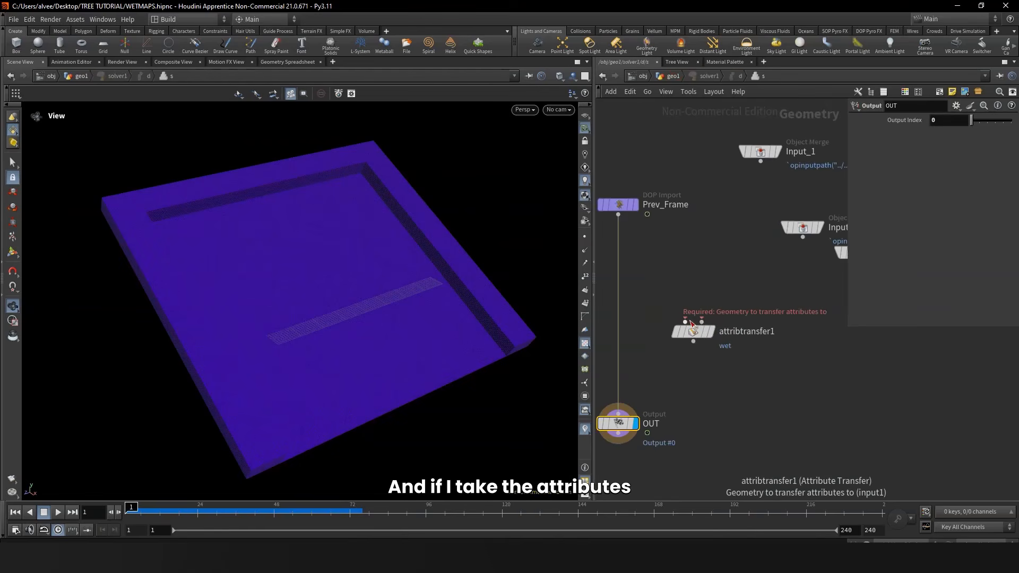
{"action": "left_click_drag", "start_coordinate": [701, 320], "coordinate": [800, 240]}
{"action": "left_click_drag", "start_coordinate": [802, 228], "coordinate": [747, 238]}
{"action": "middle_click_drag", "start_coordinate": [778, 300], "coordinate": [780, 298]}
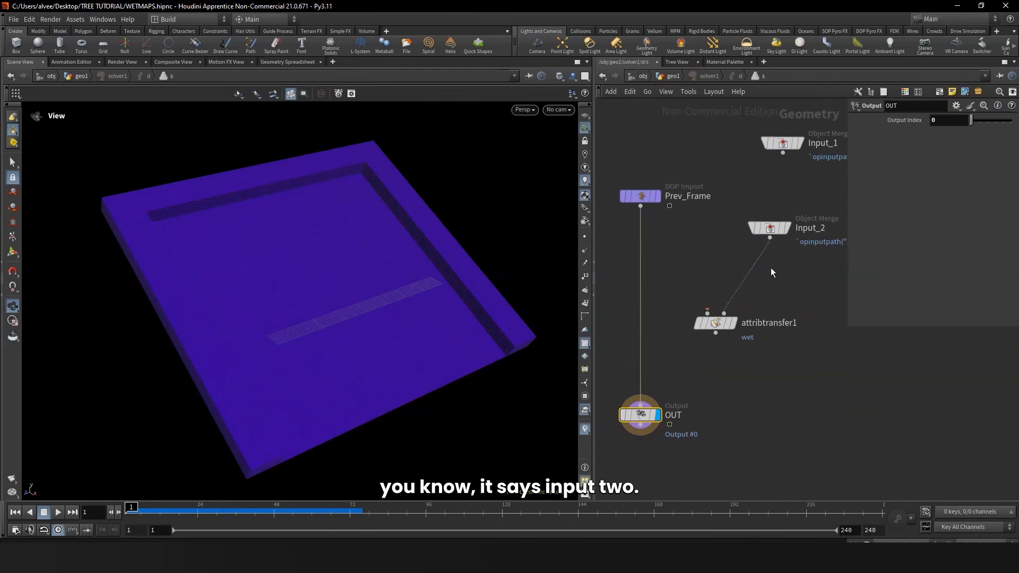
Step: Feed Prev_Frame into the Attribute Transfer's first input, connect its output to OUT, and play the simulation
{"action": "left_click_drag", "start_coordinate": [707, 312], "coordinate": [641, 207]}
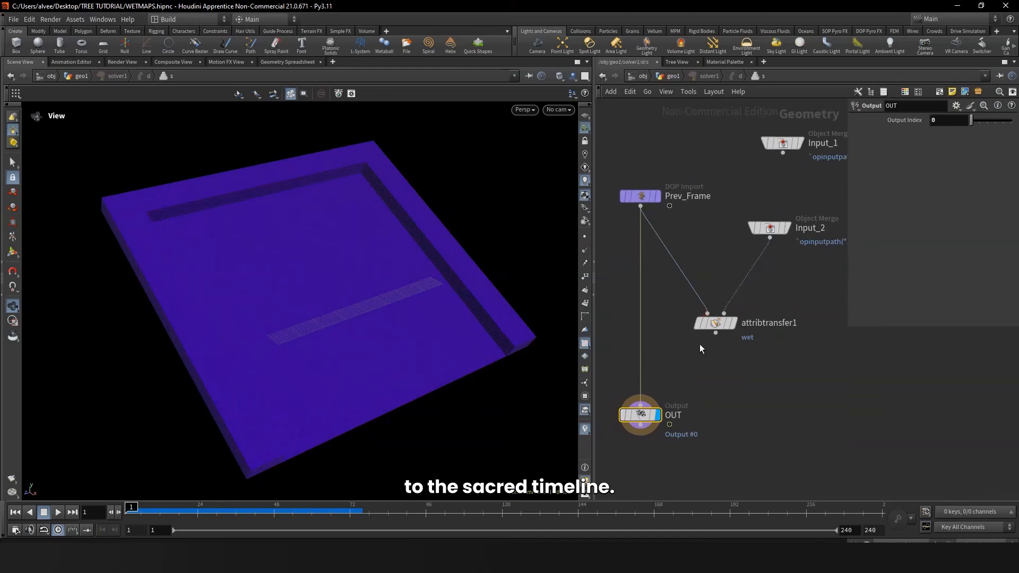
{"action": "left_click_drag", "start_coordinate": [654, 391], "coordinate": [640, 401]}
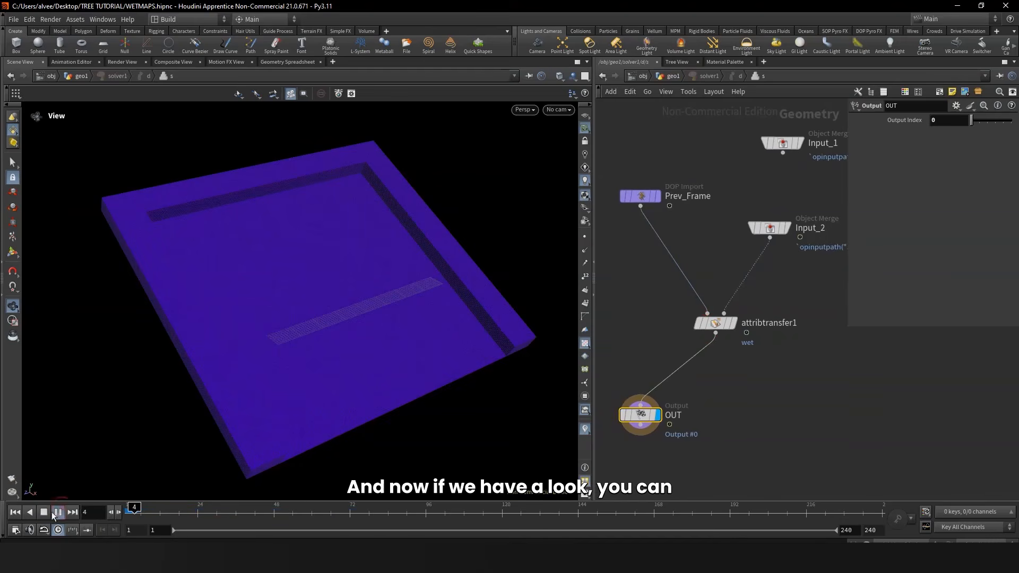
{"action": "left_click", "coordinate": [57, 512]}
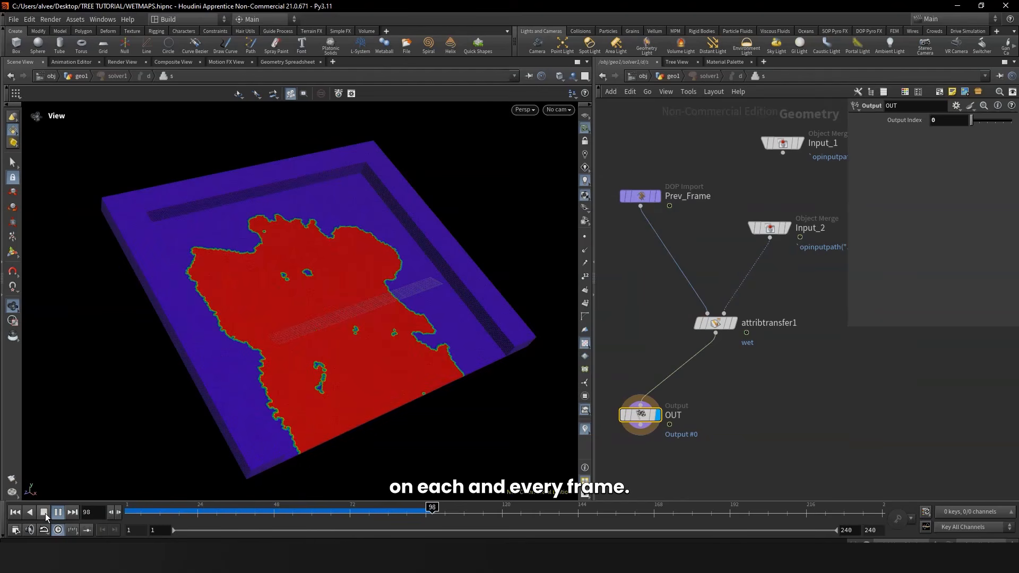
{"action": "left_click", "coordinate": [46, 514]}
Step: Move OUT further below the Attribute Transfer, scrub to frame 79, and return to frame 1
{"action": "middle_click_drag", "start_coordinate": [751, 346], "coordinate": [765, 242]}
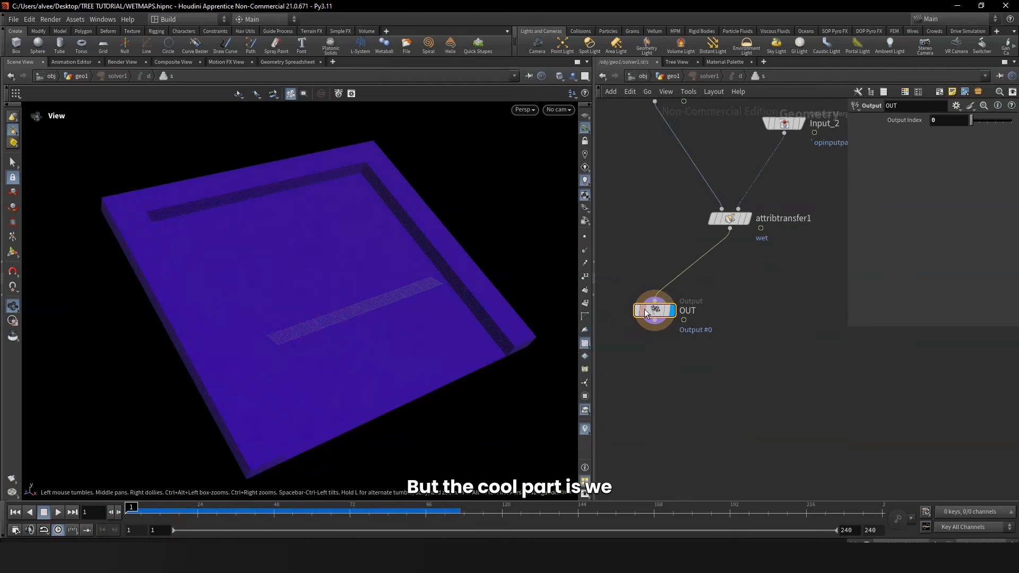
{"action": "left_click_drag", "start_coordinate": [655, 311], "coordinate": [667, 372]}
{"action": "left_click_drag", "start_coordinate": [202, 511], "coordinate": [373, 510]}
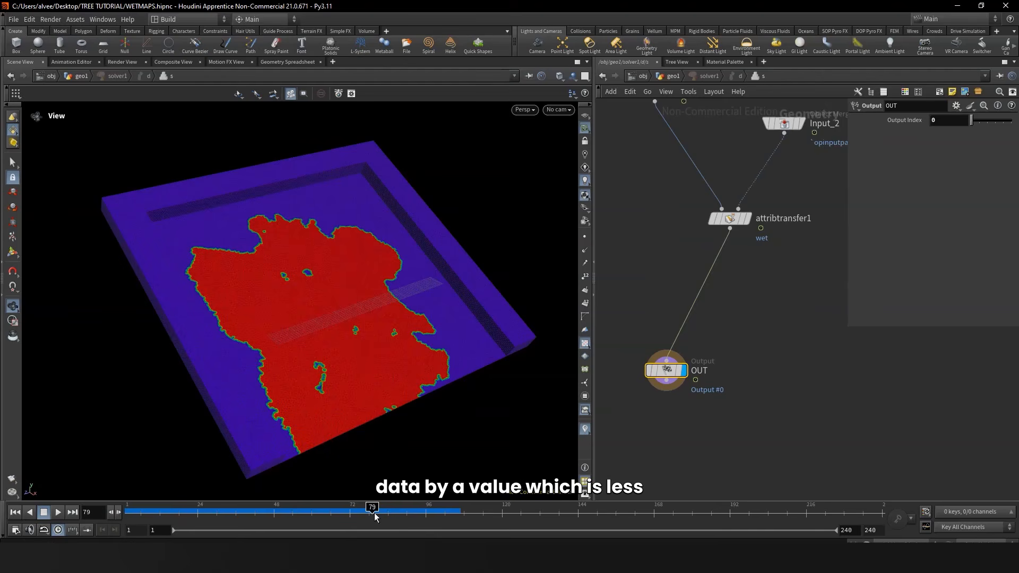
{"action": "left_click_drag", "start_coordinate": [373, 514], "coordinate": [95, 513]}
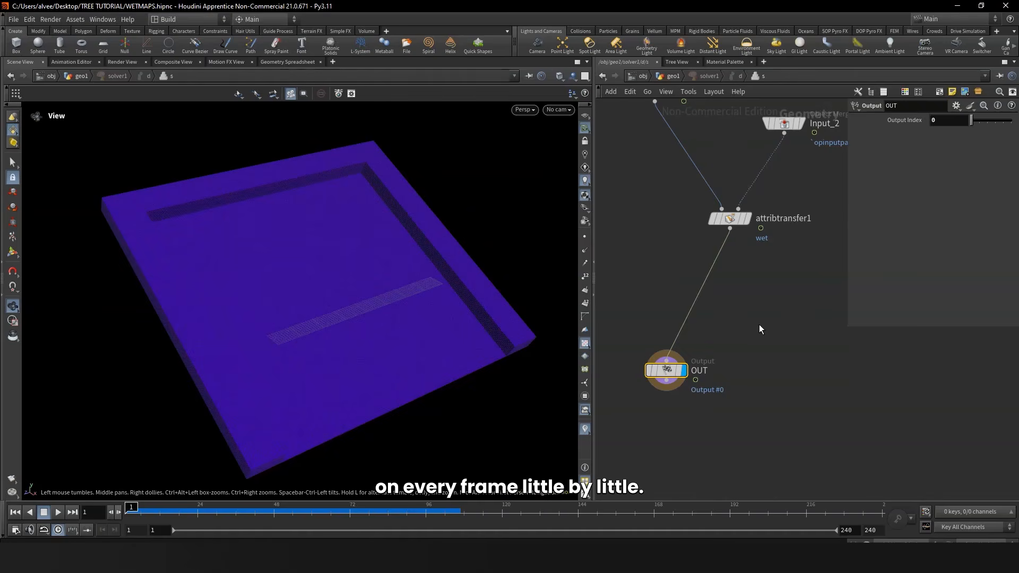
{"action": "key", "text": "Tab"}
{"action": "type", "text": "atttr"}
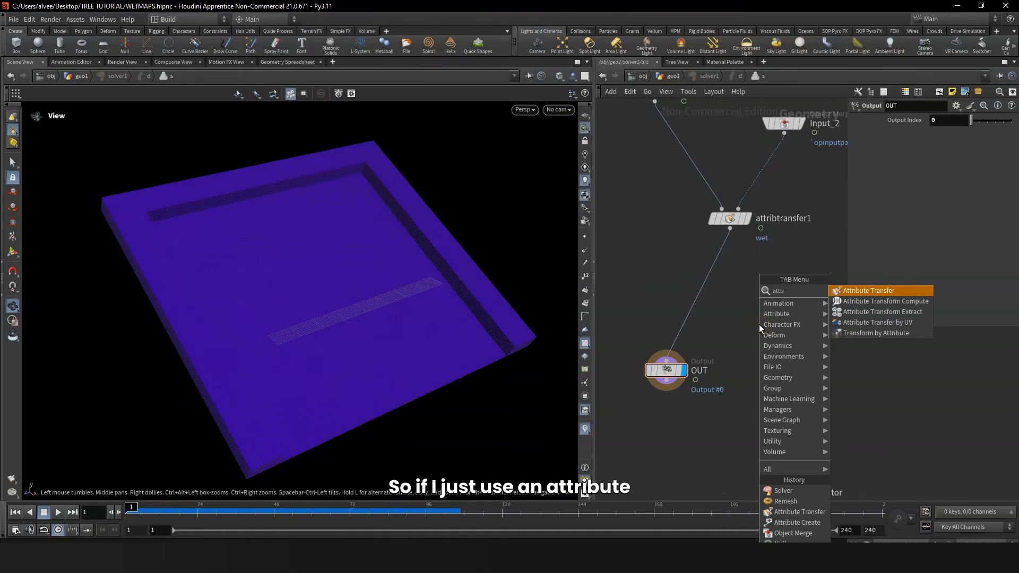
{"action": "type", "text": "adf"}
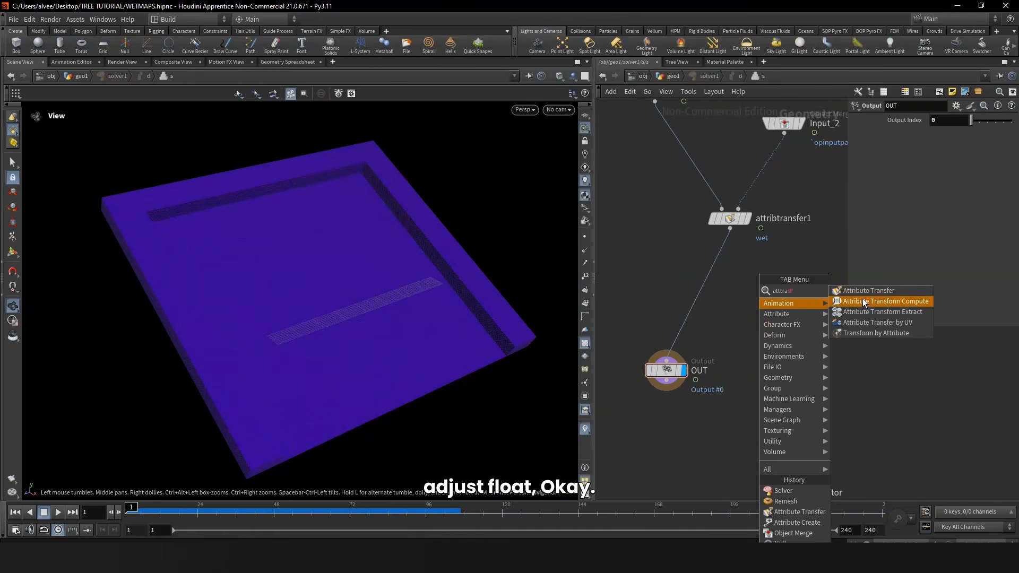
{"action": "left_click", "coordinate": [729, 296]}
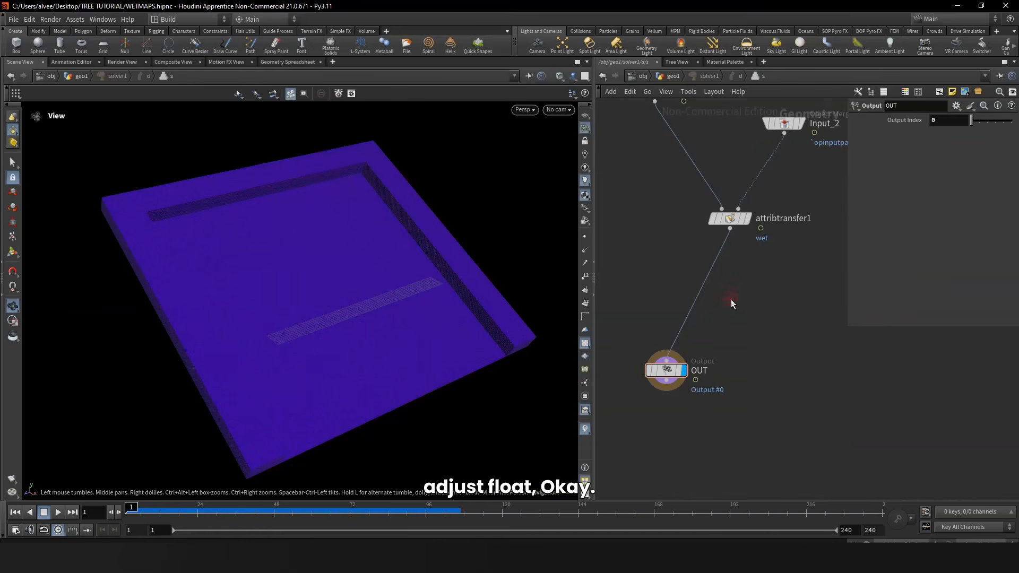
Step: Insert an Attribute Adjust Float node between the Attribute Transfer and OUT, targeting the wet attribute
{"action": "key", "text": "Tab"}
{"action": "type", "text": "attradf"}
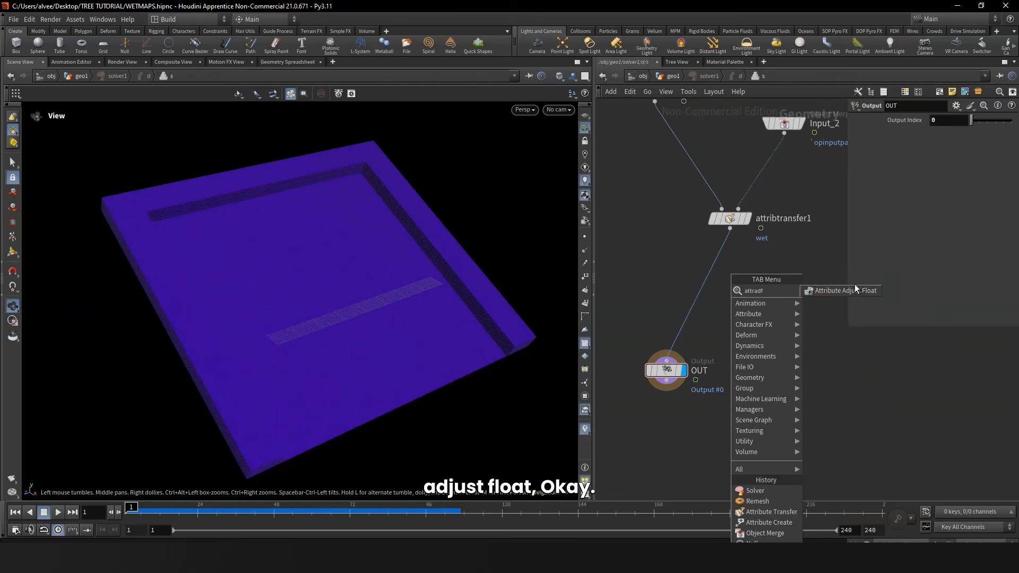
{"action": "left_click", "coordinate": [855, 288]}
{"action": "left_click", "coordinate": [725, 301]}
{"action": "left_click_drag", "start_coordinate": [726, 304], "coordinate": [706, 303]}
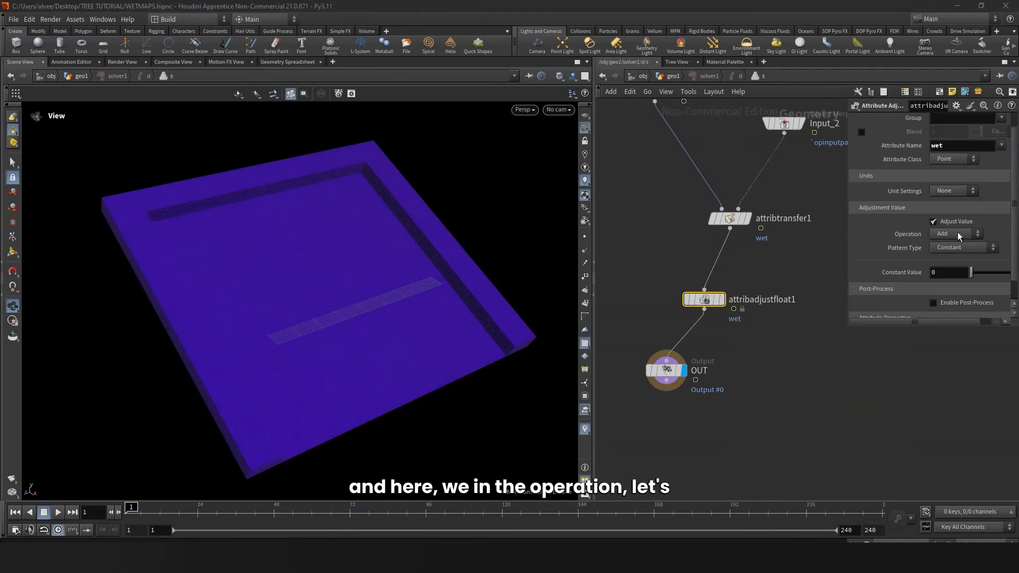
Step: Set the wet adjustment's operation to Multiply with a constant value of 0.9 and play the simulation
{"action": "left_click", "coordinate": [947, 234]}
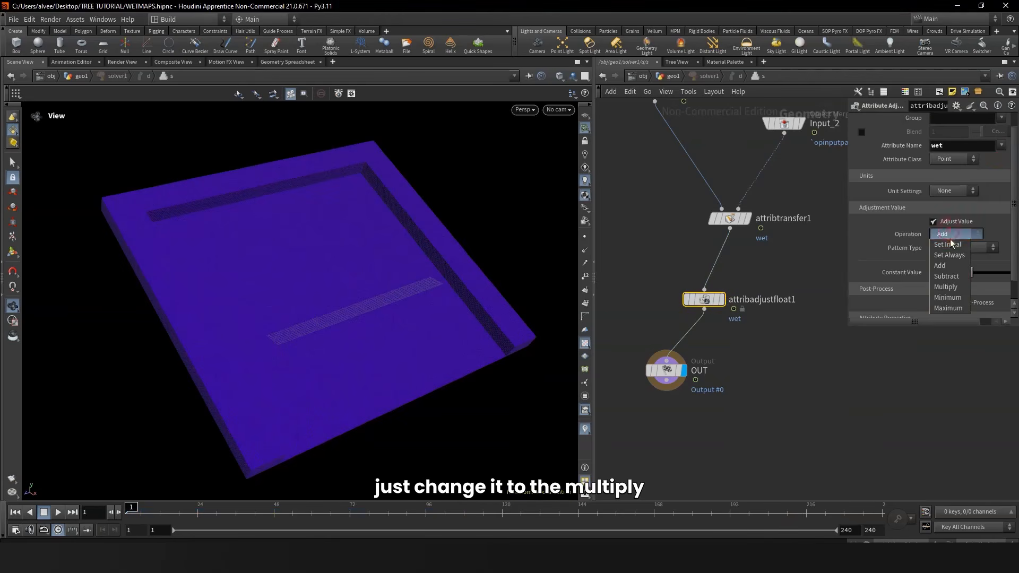
{"action": "left_click", "coordinate": [950, 287]}
{"action": "left_click", "coordinate": [944, 271]}
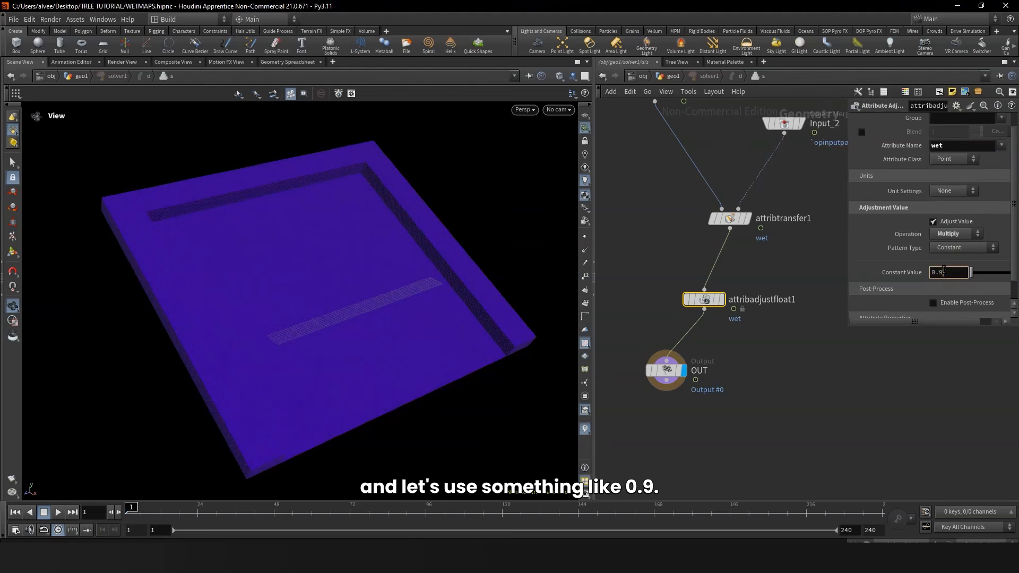
{"action": "left_click", "coordinate": [57, 513]}
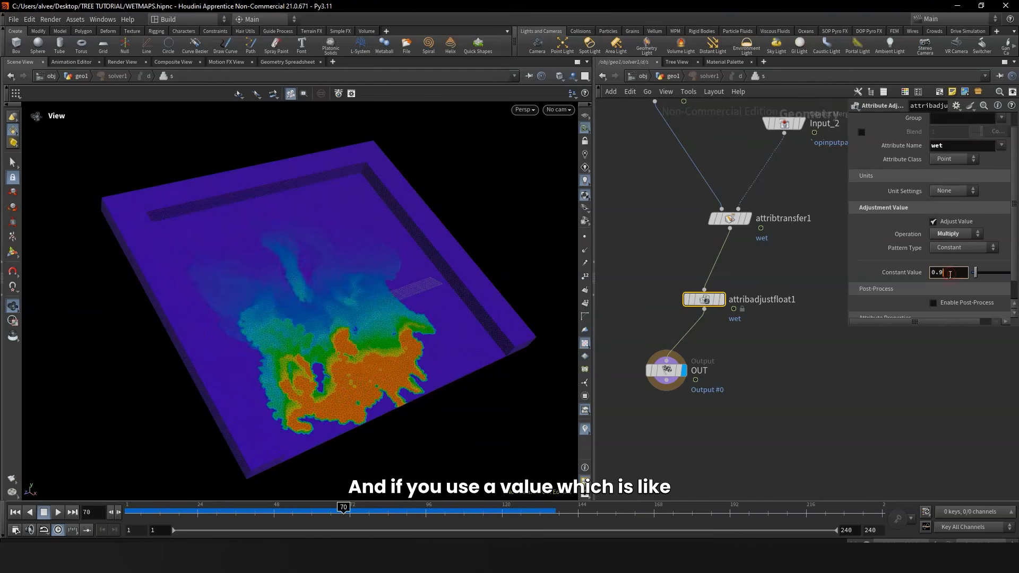
Step: Try a constant value of 0.2, play the simulation from frame 1, and return to the start
{"action": "key", "text": "BackSpace"}
{"action": "type", "text": "2"}
{"action": "key", "text": "Return"}
{"action": "left_click", "coordinate": [14, 514]}
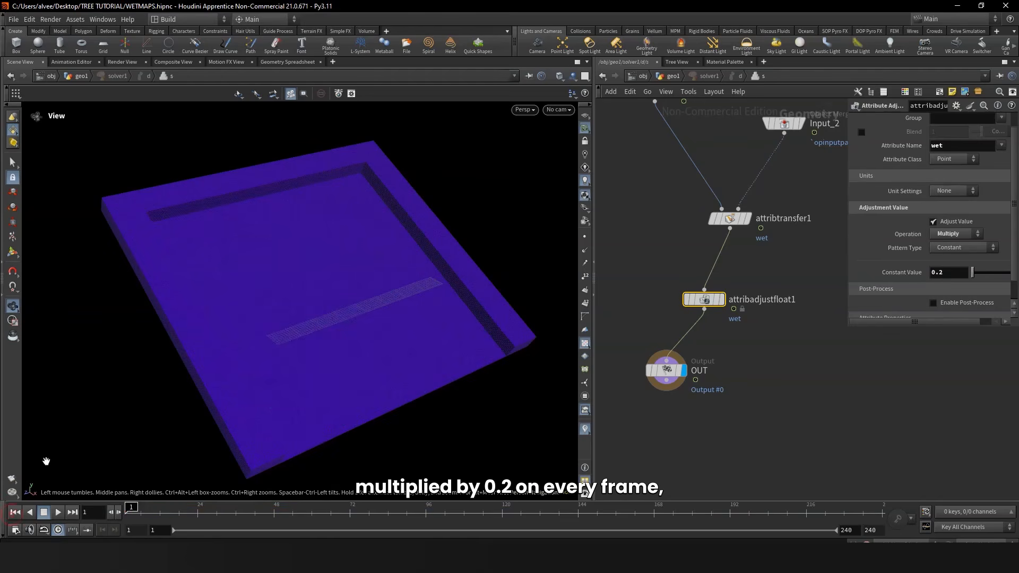
{"action": "left_click", "coordinate": [60, 512]}
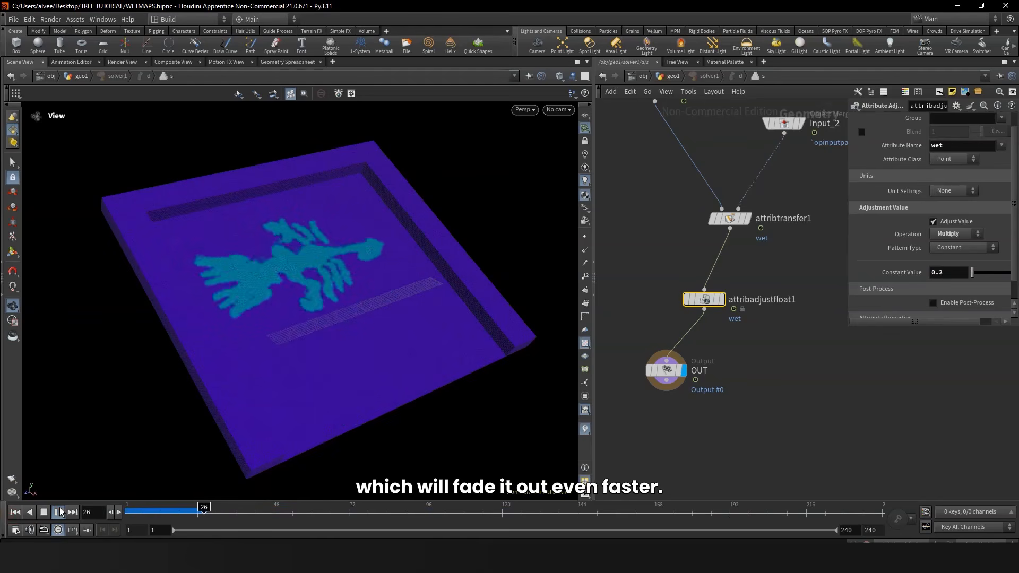
{"action": "left_click", "coordinate": [14, 513]}
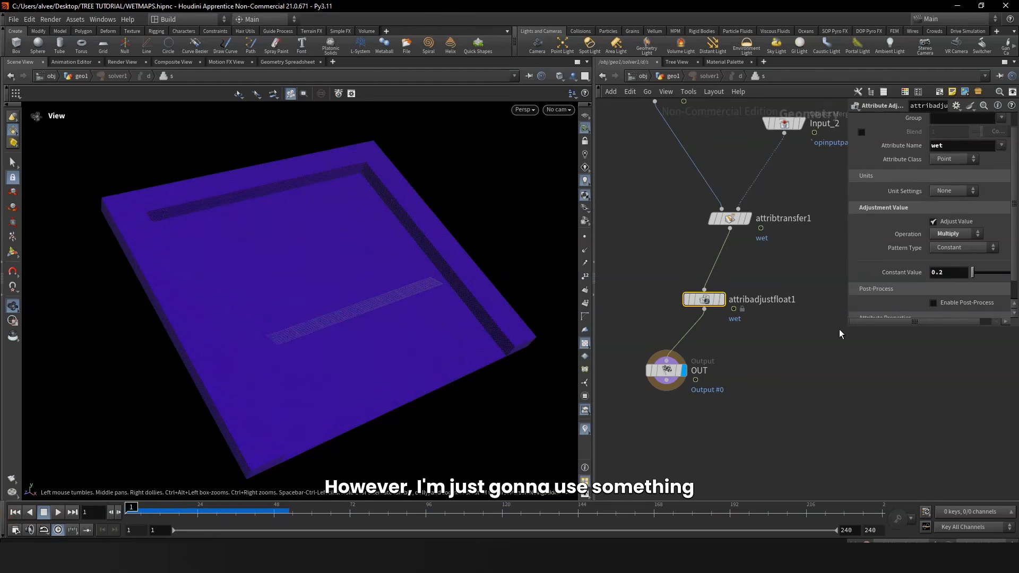
Step: Set the adjustment's constant value to 0.99, play the simulation, and stop it
{"action": "type", "text": "0.99"}
{"action": "key", "text": "Return"}
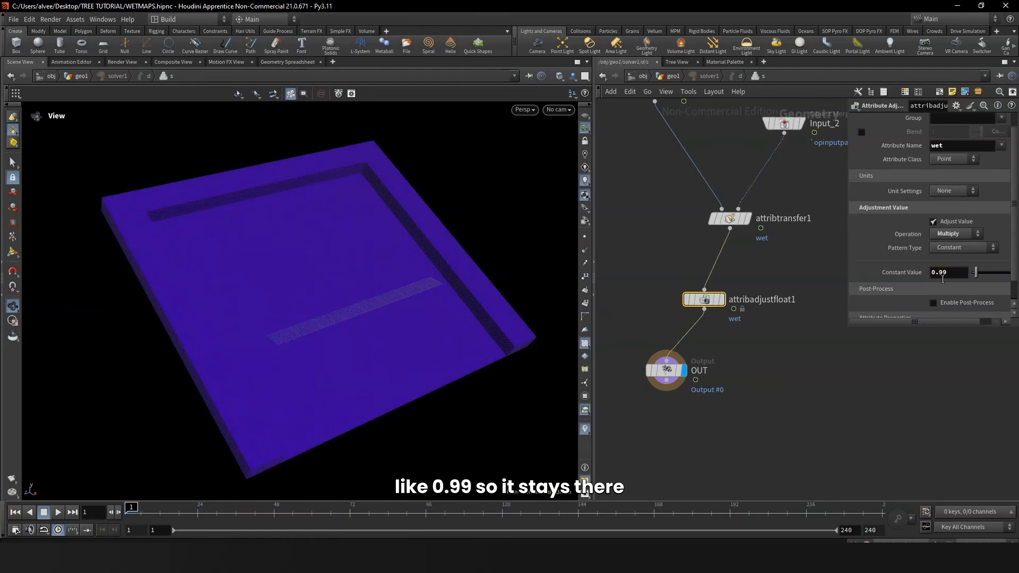
{"action": "left_click", "coordinate": [46, 516]}
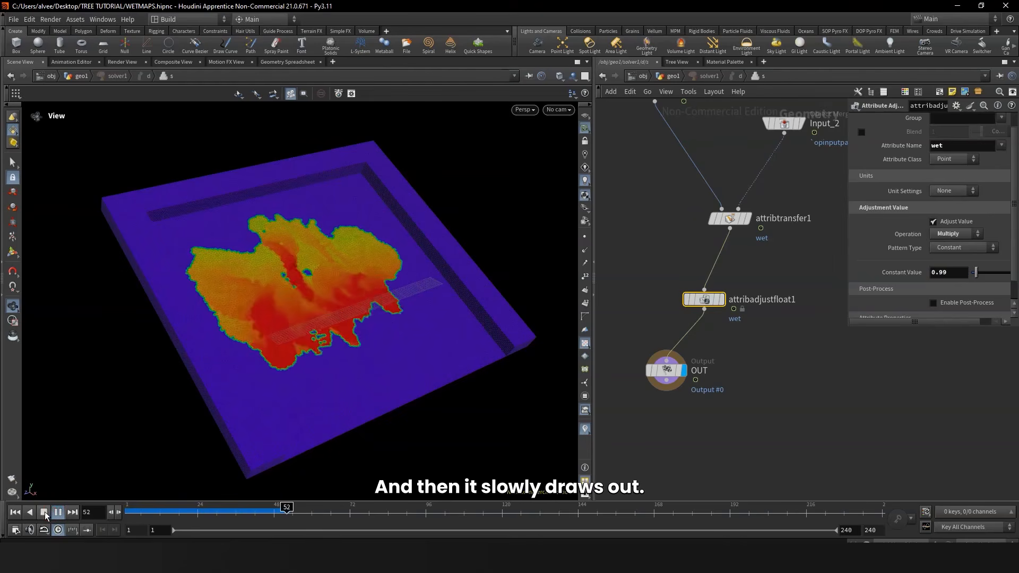
{"action": "left_click", "coordinate": [46, 516]}
Step: Enlarge the parameter area, change the adjustment's pattern type to Noise, play from frame 1, and scrub to frame 84
{"action": "left_click_drag", "start_coordinate": [848, 331], "coordinate": [806, 375]}
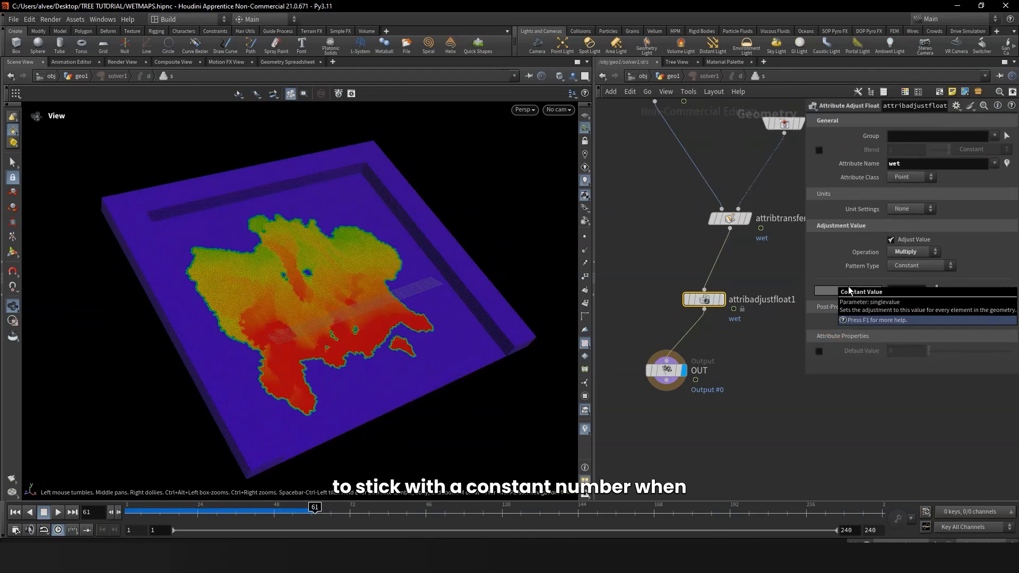
{"action": "left_click", "coordinate": [911, 267]}
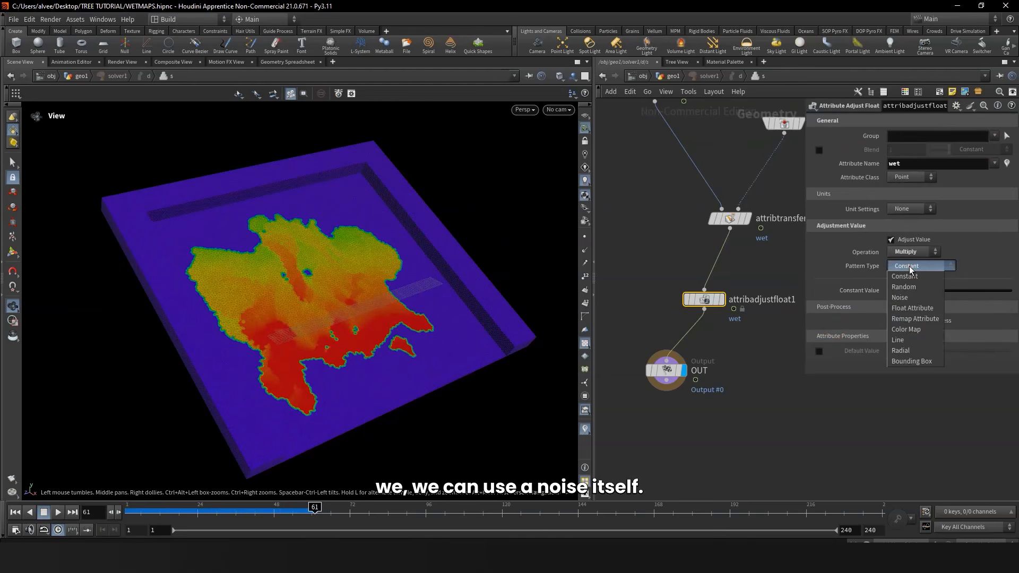
{"action": "left_click", "coordinate": [915, 298]}
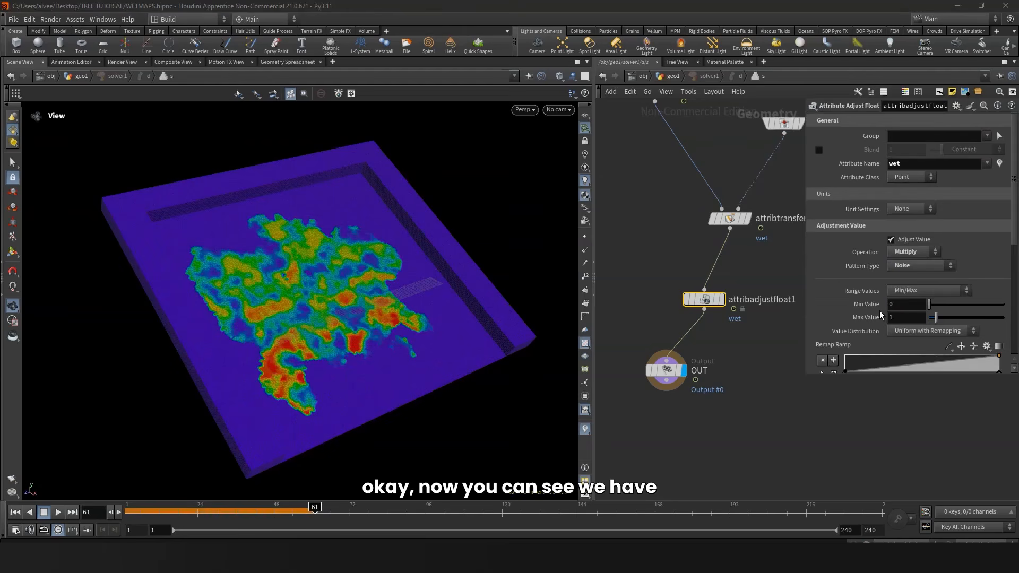
{"action": "scroll", "coordinate": [897, 292], "scroll_direction": "down", "scroll_amount": 2}
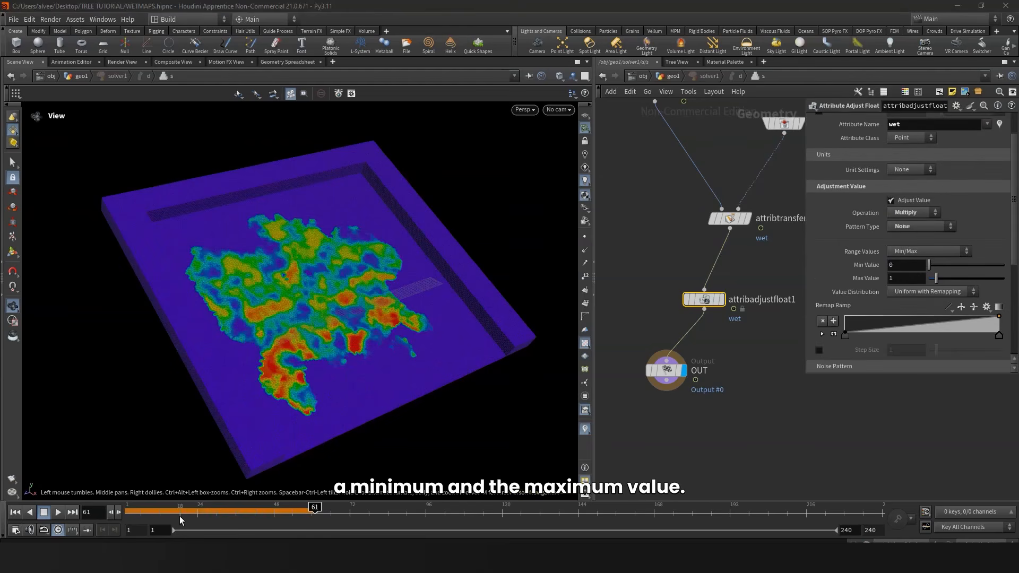
{"action": "left_click_drag", "start_coordinate": [180, 517], "coordinate": [126, 518]}
{"action": "left_click", "coordinate": [56, 515]}
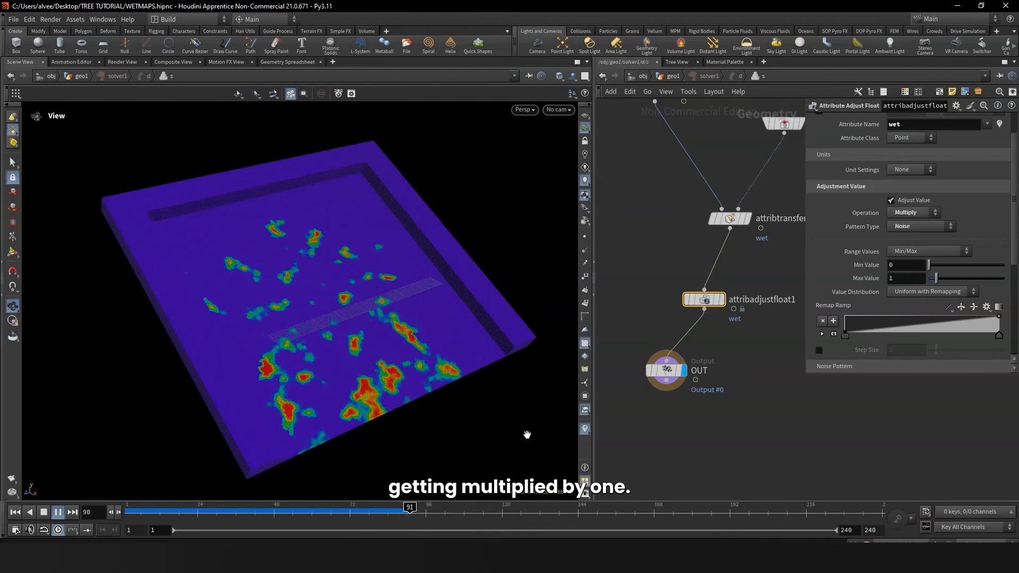
{"action": "left_click_drag", "start_coordinate": [337, 511], "coordinate": [389, 512]}
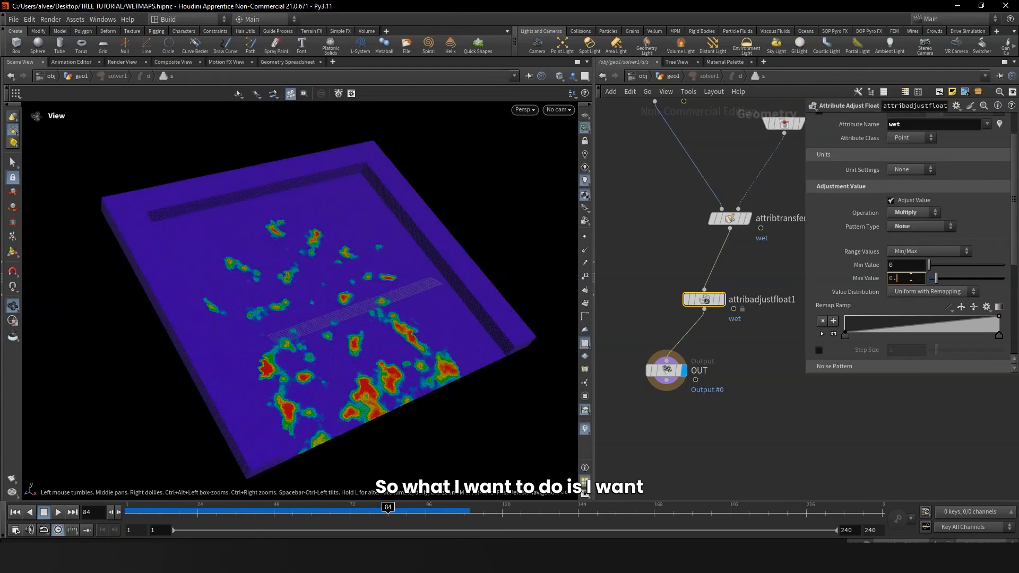
Step: Set the noise range to a maximum of 0.99 and a minimum of 0.95, then replay the simulation from frame 1
{"action": "type", "text": "99"}
{"action": "key", "text": "Return"}
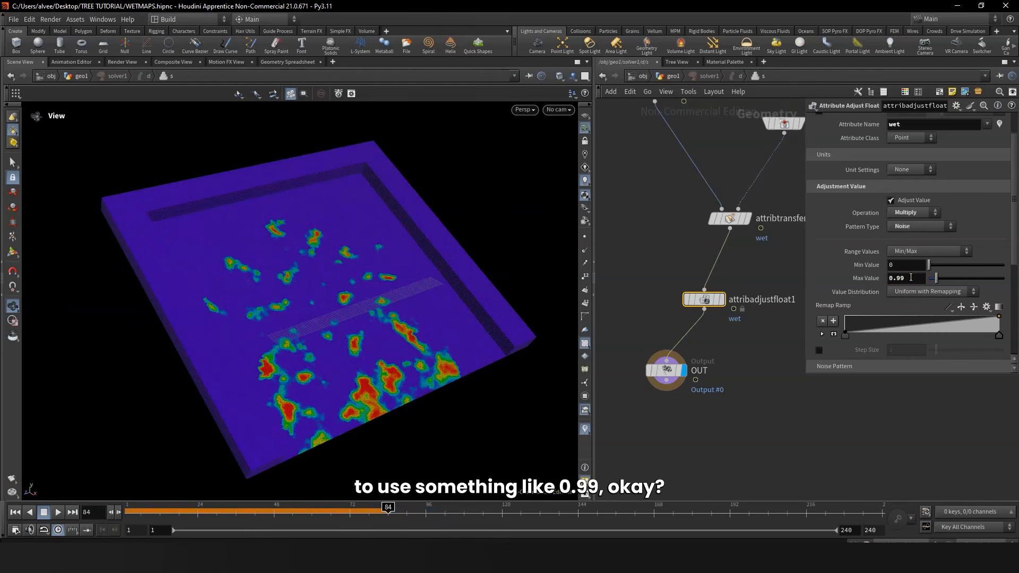
{"action": "left_click", "coordinate": [905, 264]}
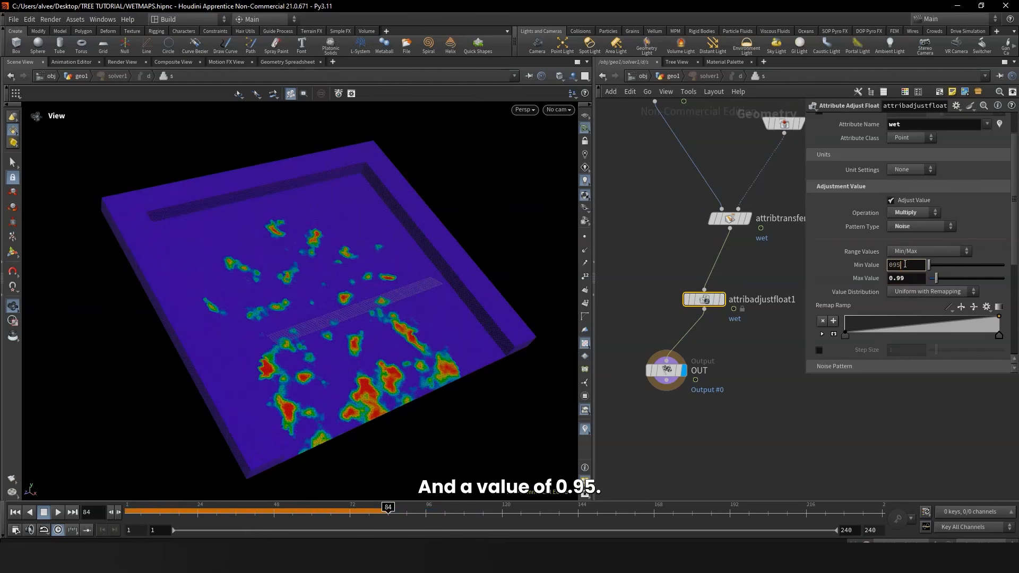
{"action": "type", "text": "95"}
{"action": "key", "text": "Return"}
{"action": "left_click", "coordinate": [911, 265]}
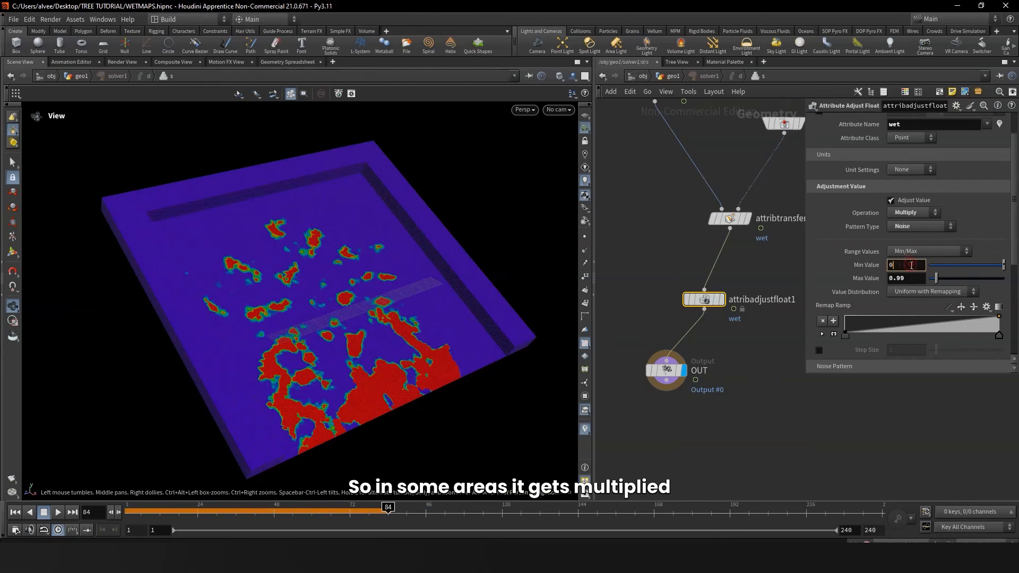
{"action": "type", "text": ".95"}
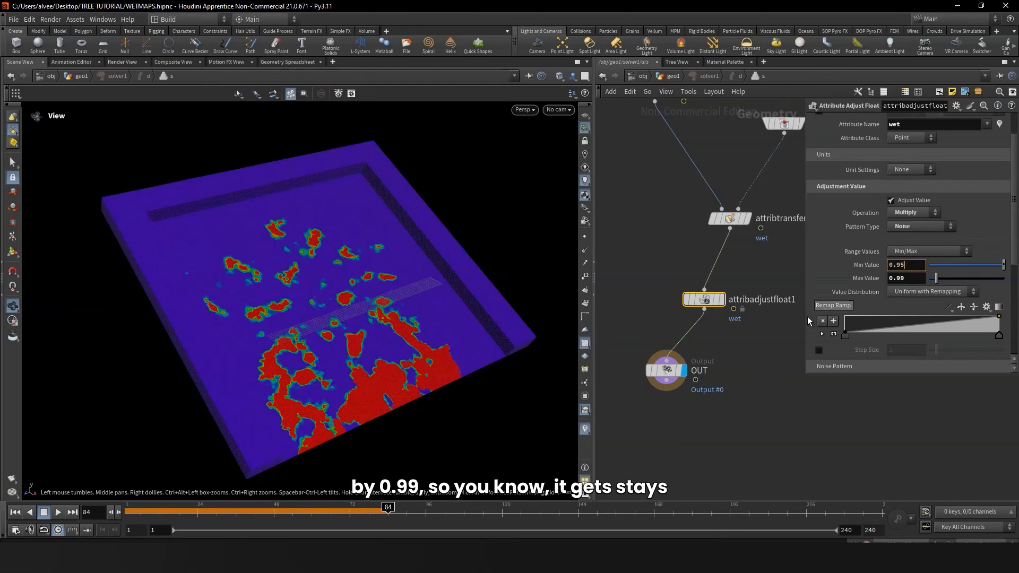
{"action": "left_click_drag", "start_coordinate": [177, 510], "coordinate": [55, 512]}
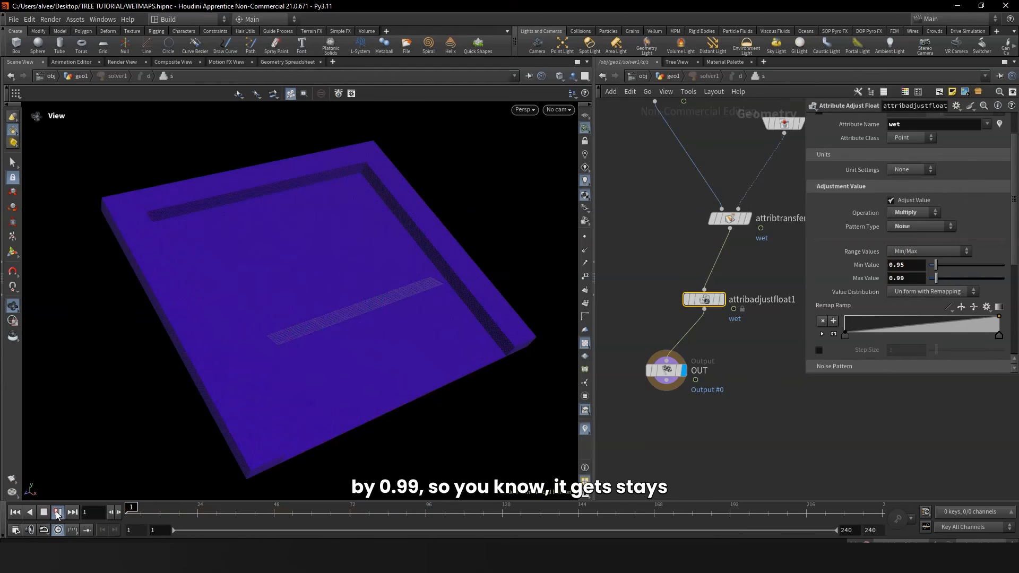
{"action": "left_click", "coordinate": [58, 512]}
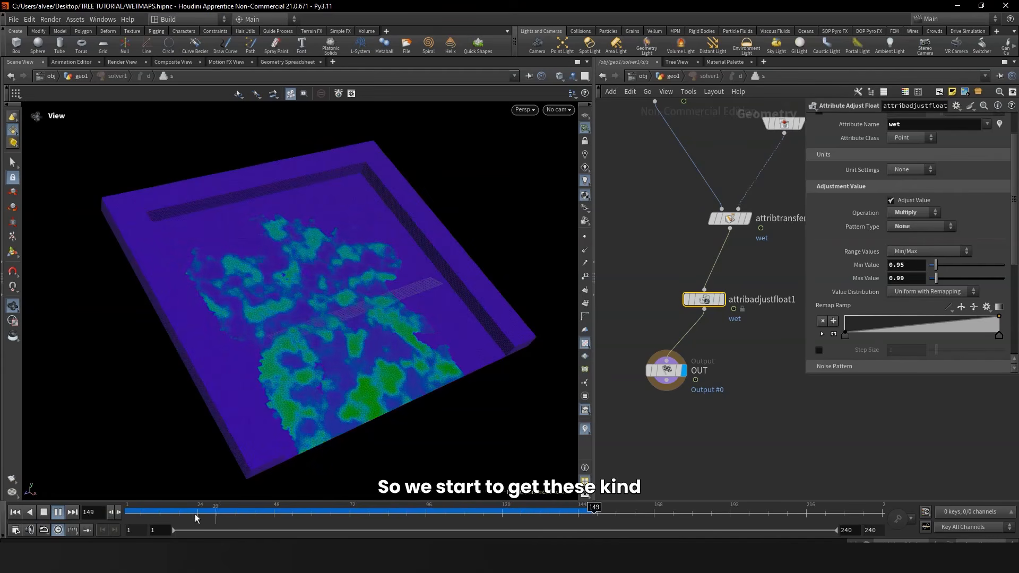
Step: Set the noise element size to 2, play the simulation from frame 1 to check the drying, and return to frame 1
{"action": "left_click_drag", "start_coordinate": [199, 517], "coordinate": [128, 517]}
{"action": "scroll", "coordinate": [870, 250], "scroll_direction": "down", "scroll_amount": 3}
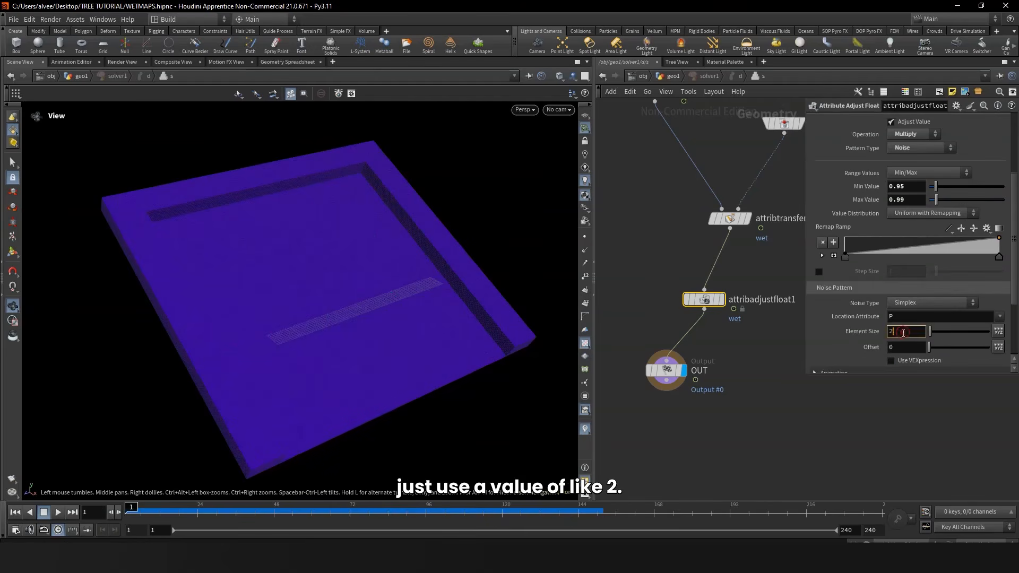
{"action": "key", "text": "Return"}
{"action": "left_click", "coordinate": [58, 513]}
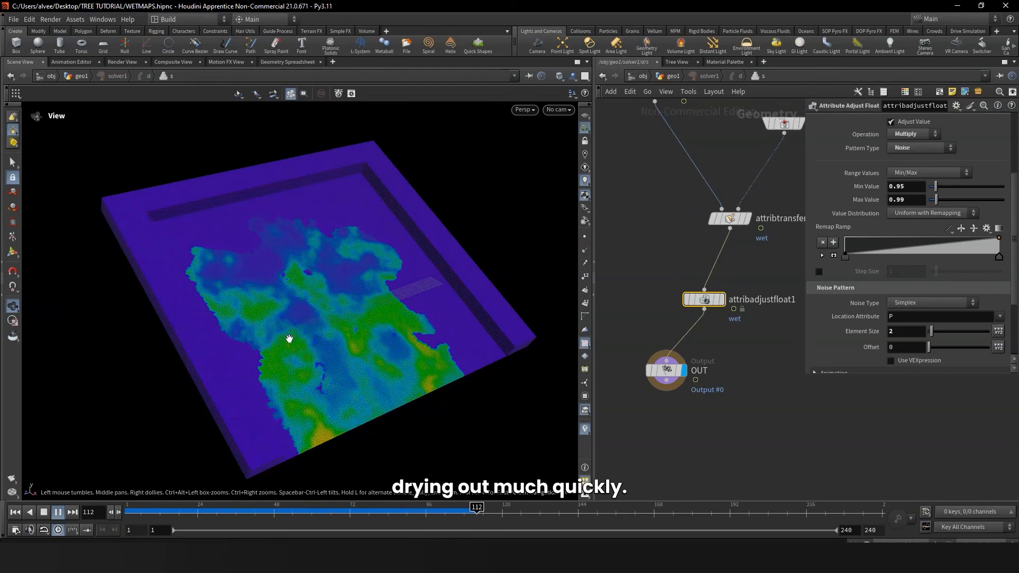
{"action": "left_click_drag", "start_coordinate": [289, 341], "coordinate": [327, 340]}
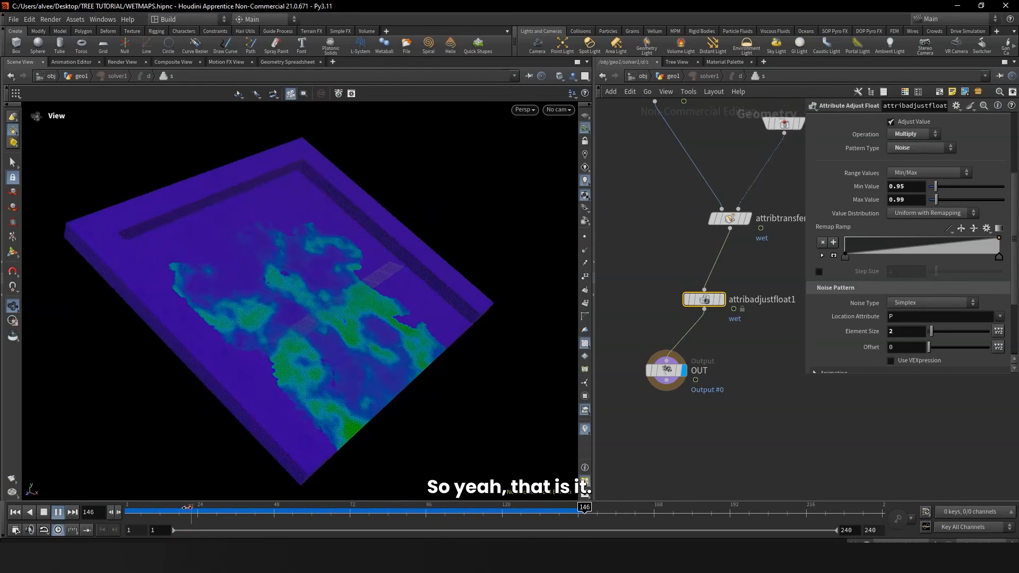
{"action": "left_click", "coordinate": [15, 512]}
Step: Go back up to geo1, attach a displayed Null below the Solver's output, and rename it collision
{"action": "left_click", "coordinate": [664, 78]}
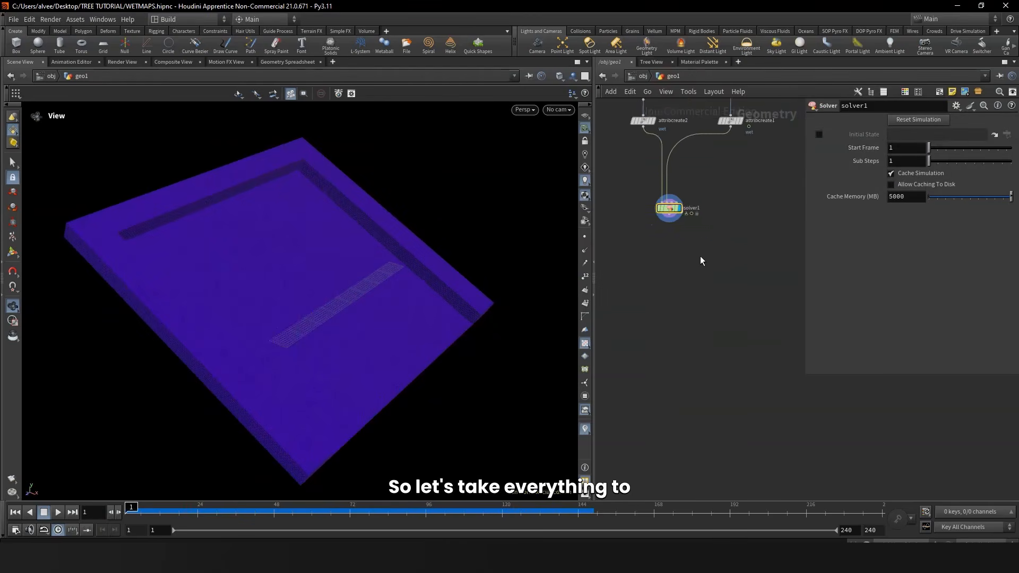
{"action": "left_click", "coordinate": [647, 320]}
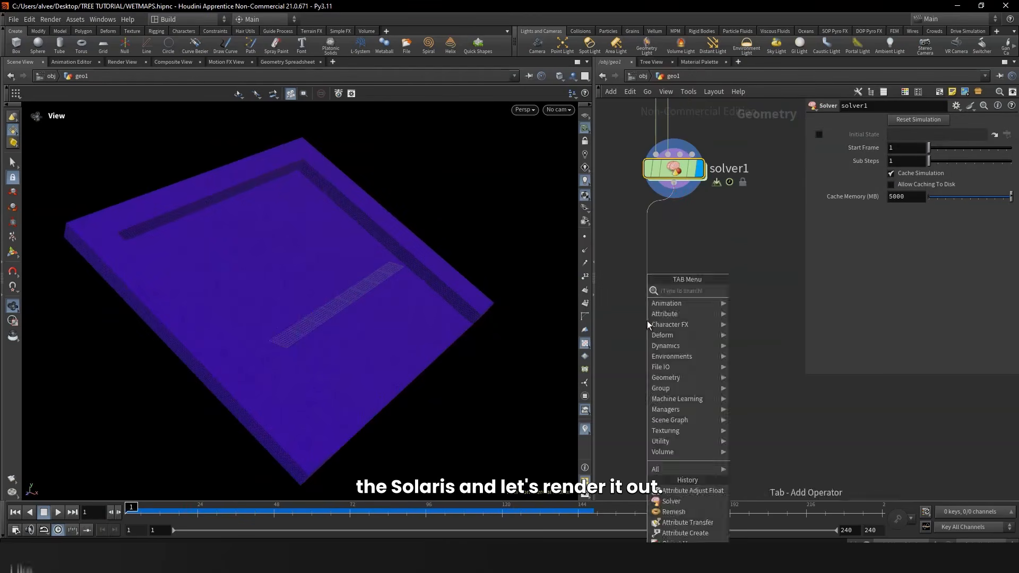
{"action": "type", "text": "nul"}
{"action": "key", "text": "Return"}
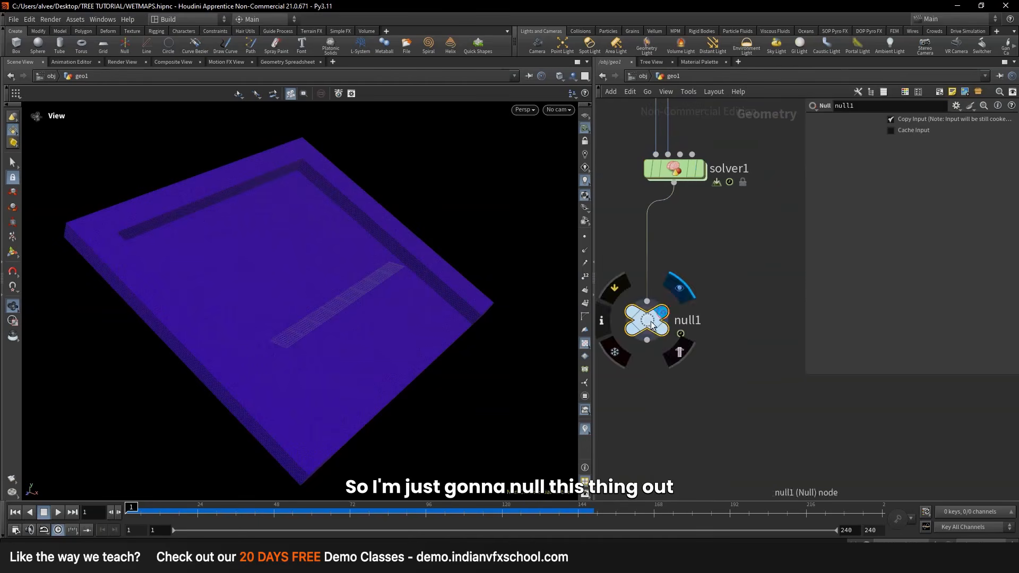
{"action": "left_click_drag", "start_coordinate": [651, 321], "coordinate": [651, 338]}
{"action": "double_click", "coordinate": [715, 338]}
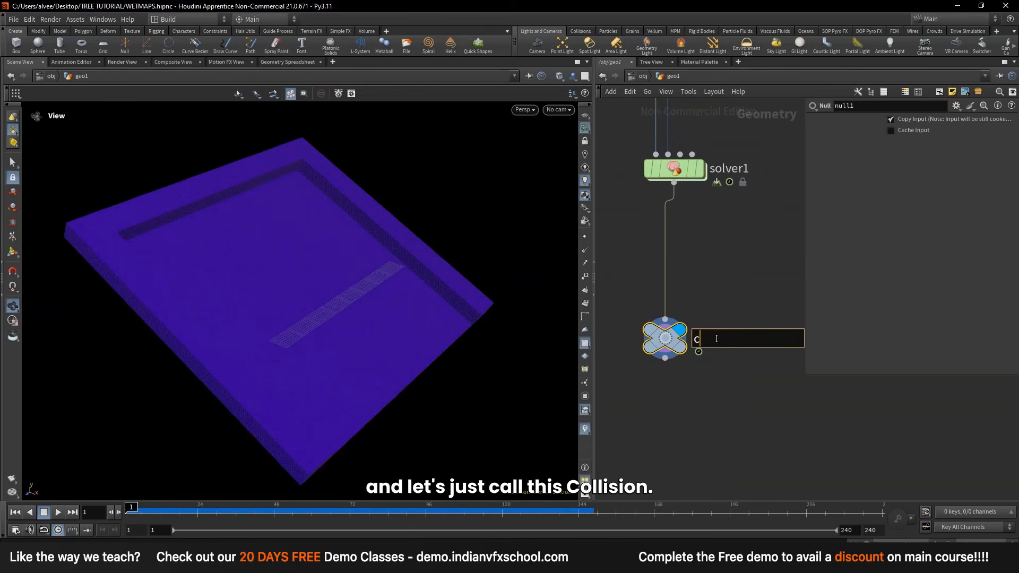
{"action": "type", "text": "collision"}
{"action": "key", "text": "Return"}
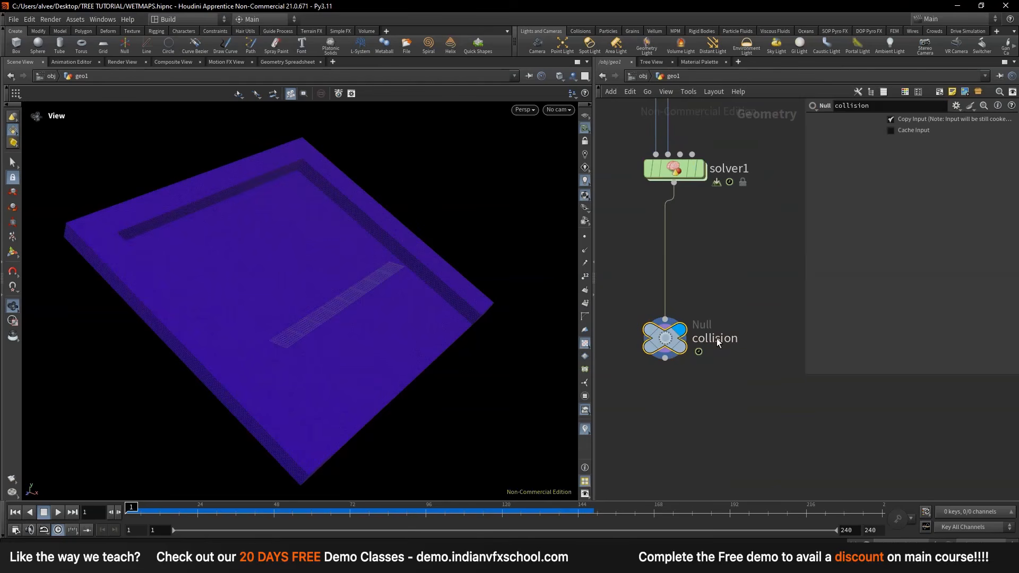
Step: Locate the SQUAB null between pointdeform1 and attribcreate1, select it, and display its geometry
{"action": "key", "text": "h"}
{"action": "middle_click_drag", "start_coordinate": [699, 351], "coordinate": [660, 381]}
{"action": "middle_click_drag", "start_coordinate": [697, 223], "coordinate": [697, 277]}
{"action": "scroll", "coordinate": [693, 275], "scroll_direction": "up", "scroll_amount": 3}
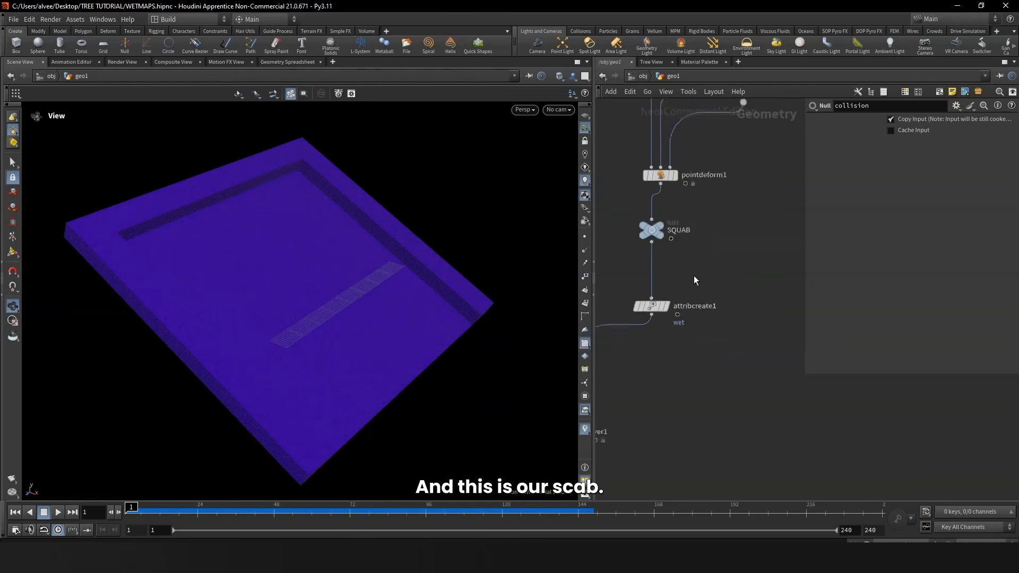
{"action": "left_click", "coordinate": [652, 217]}
{"action": "left_click", "coordinate": [651, 221]}
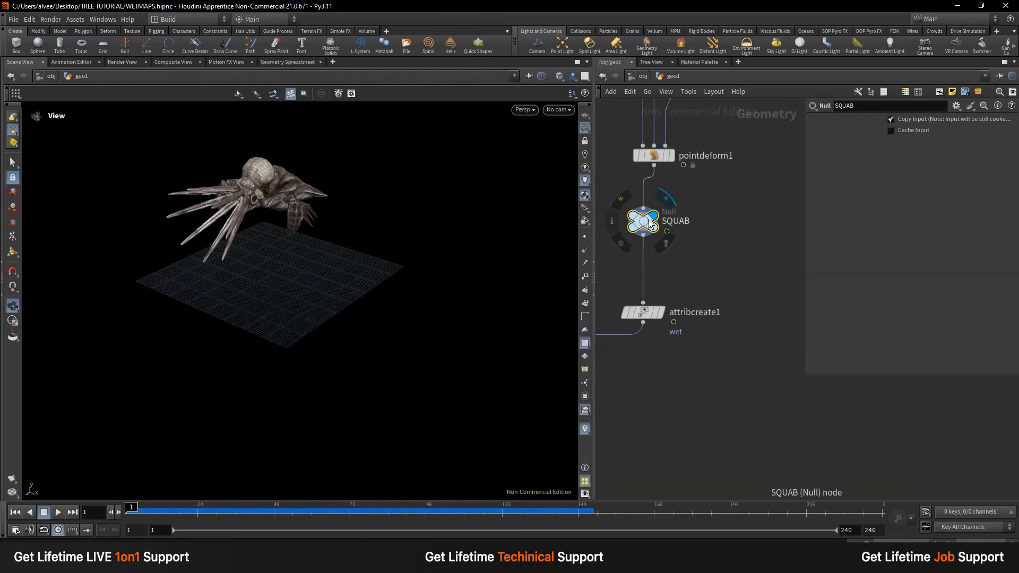
Step: Go to the stage network and change the desktop layout to Solaris
{"action": "left_click", "coordinate": [638, 76]}
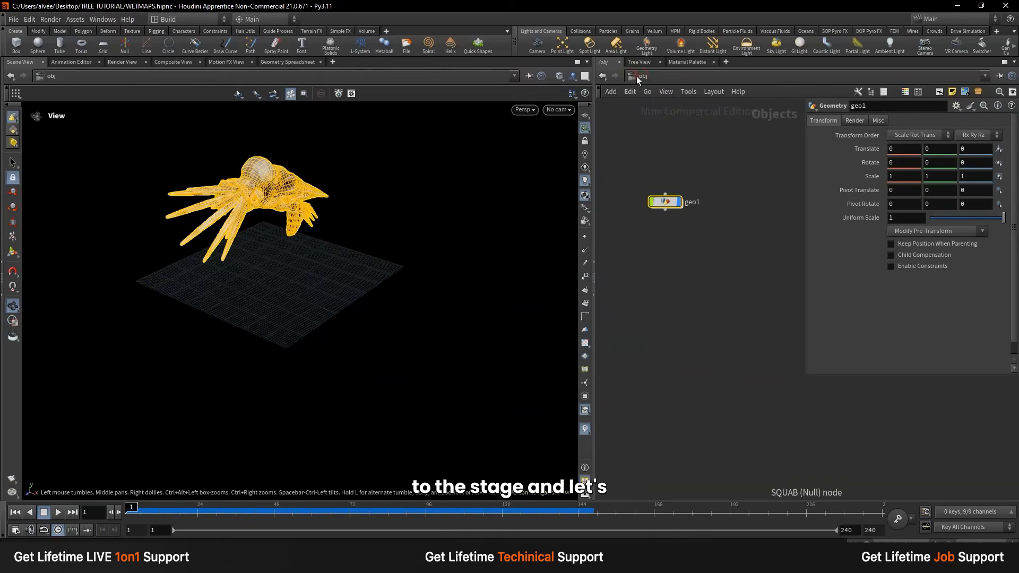
{"action": "left_click", "coordinate": [637, 76]}
{"action": "left_click", "coordinate": [654, 160]}
{"action": "left_click", "coordinate": [198, 19]}
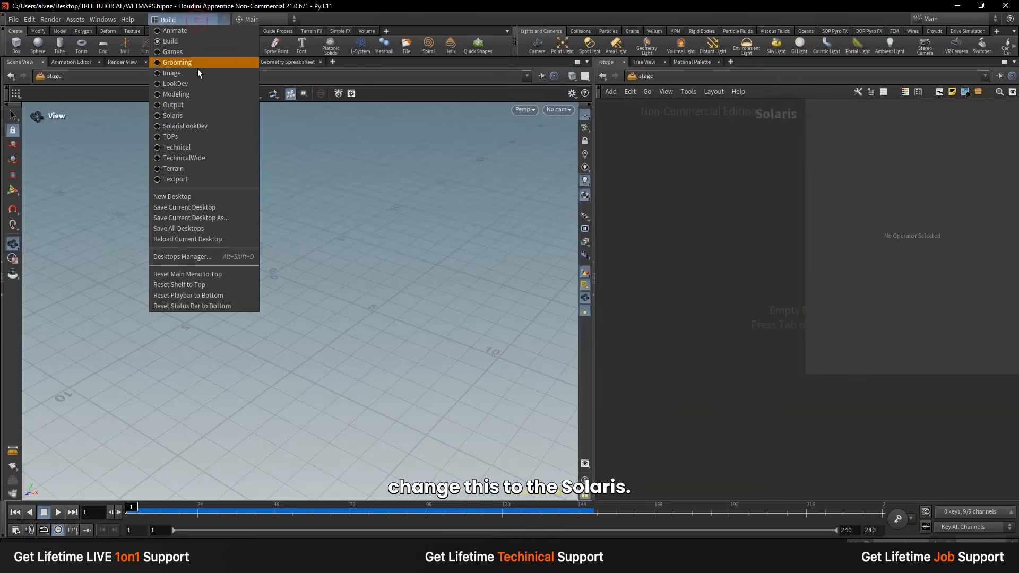
{"action": "left_click", "coordinate": [186, 114]}
Step: Add a SOP Import node to the stage and set its SOP path to /obj/geo1/SQUAB
{"action": "key", "text": "Tab"}
{"action": "type", "text": "s"}
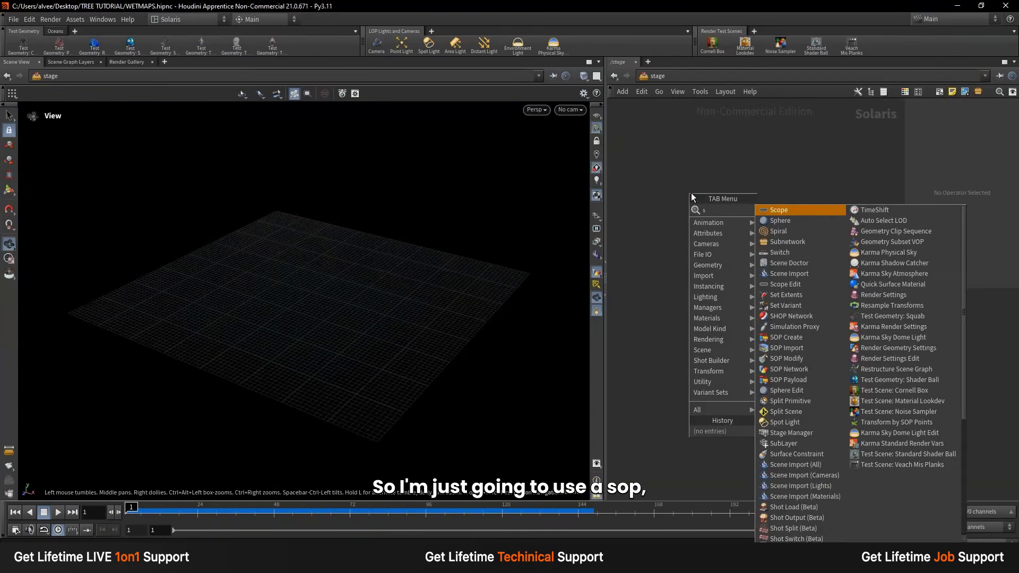
{"action": "type", "text": "opim"}
{"action": "key", "text": "Return"}
{"action": "left_click", "coordinate": [692, 193]}
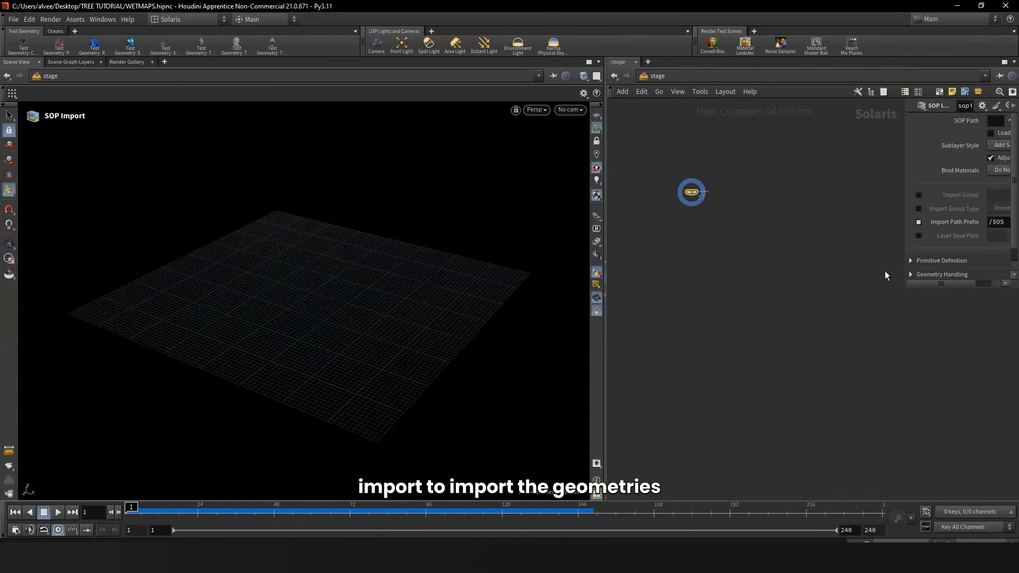
{"action": "left_click_drag", "start_coordinate": [905, 290], "coordinate": [795, 290]}
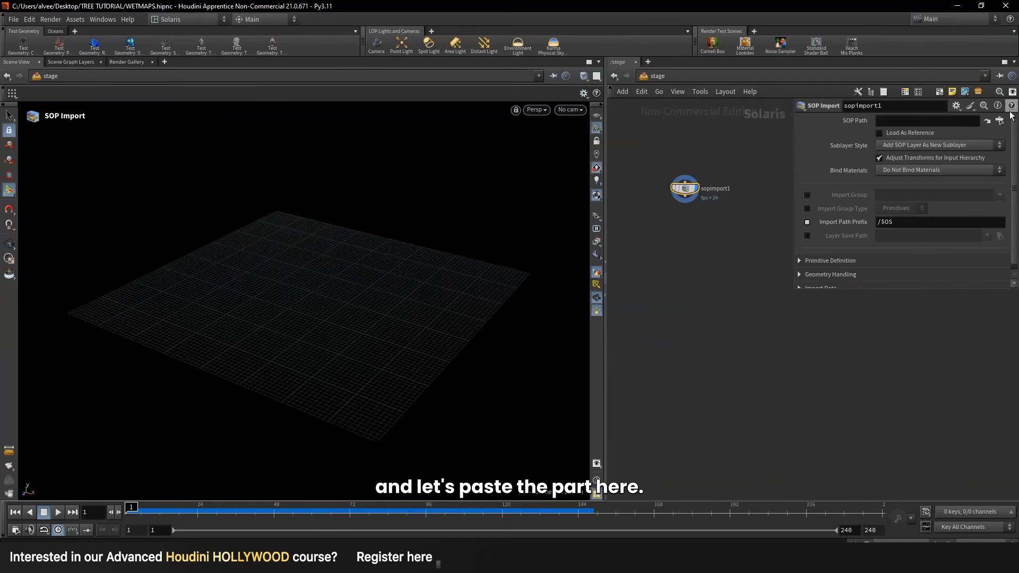
{"action": "left_click", "coordinate": [717, 254]}
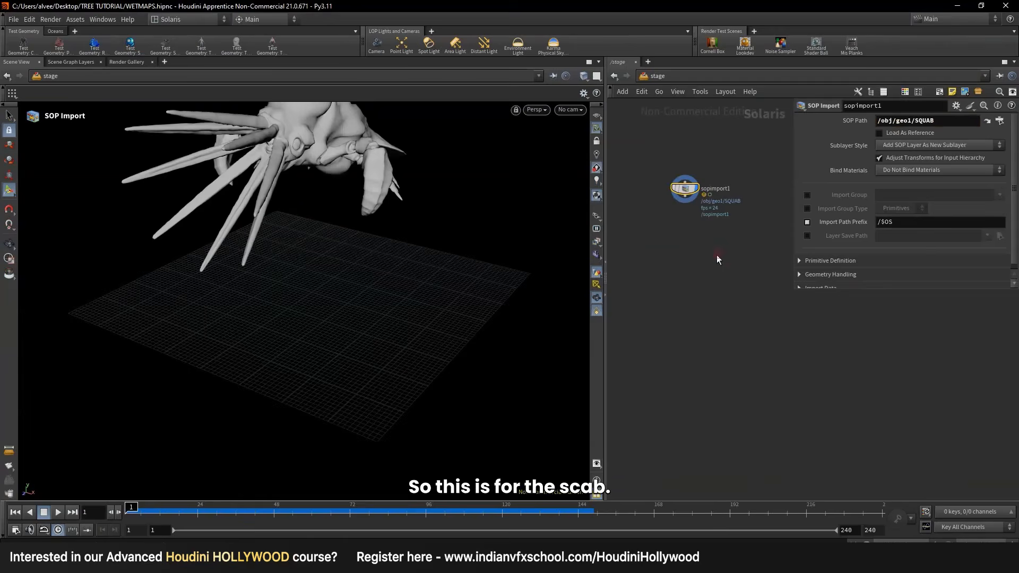
Step: Frame the whole imported creature in the viewport and rename its SOP Import node SQUAB
{"action": "left_click", "coordinate": [9, 244]}
{"action": "left_click_drag", "start_coordinate": [239, 287], "coordinate": [421, 223]}
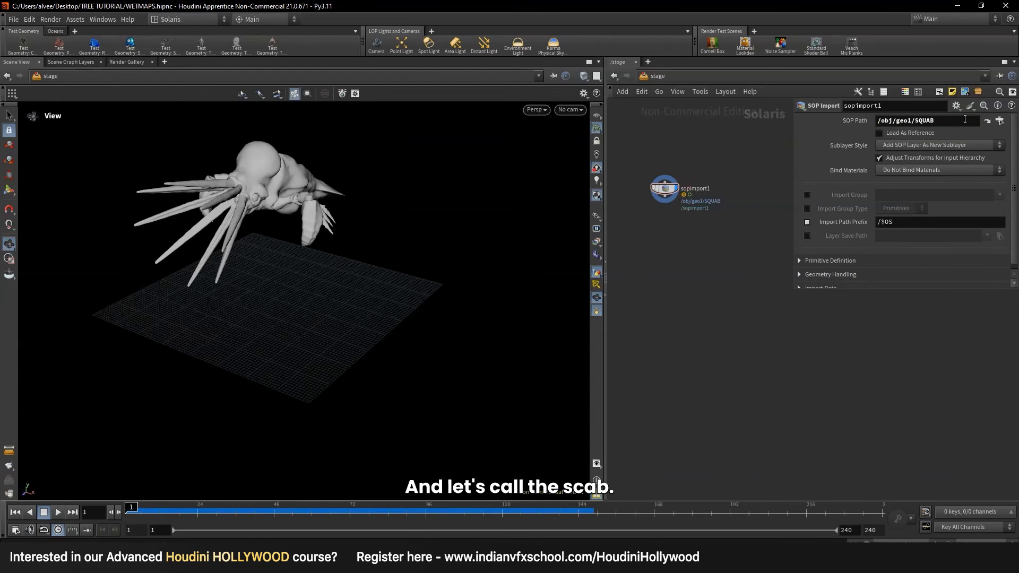
{"action": "left_click_drag", "start_coordinate": [965, 120], "coordinate": [921, 131]}
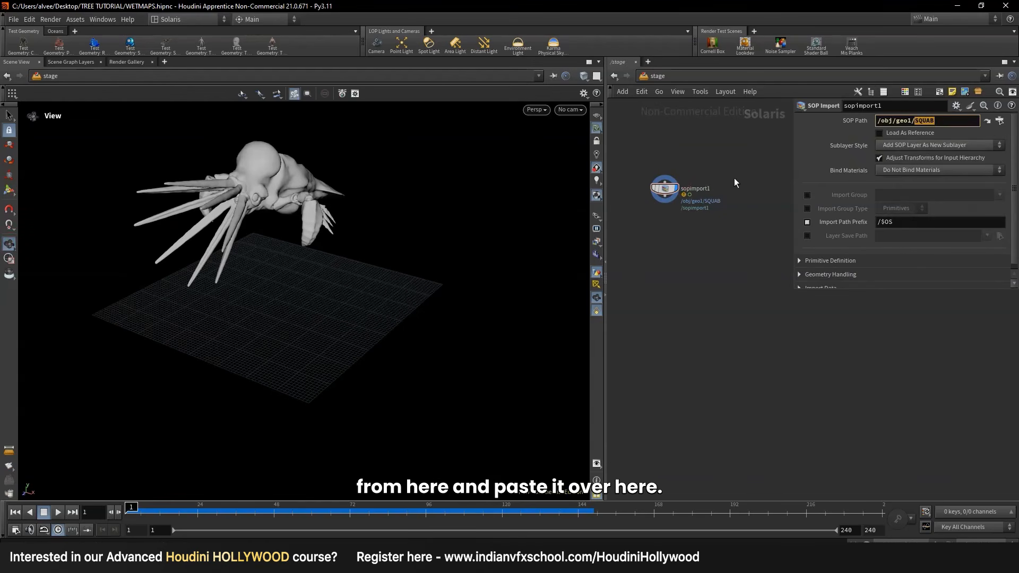
{"action": "left_click", "coordinate": [710, 137]}
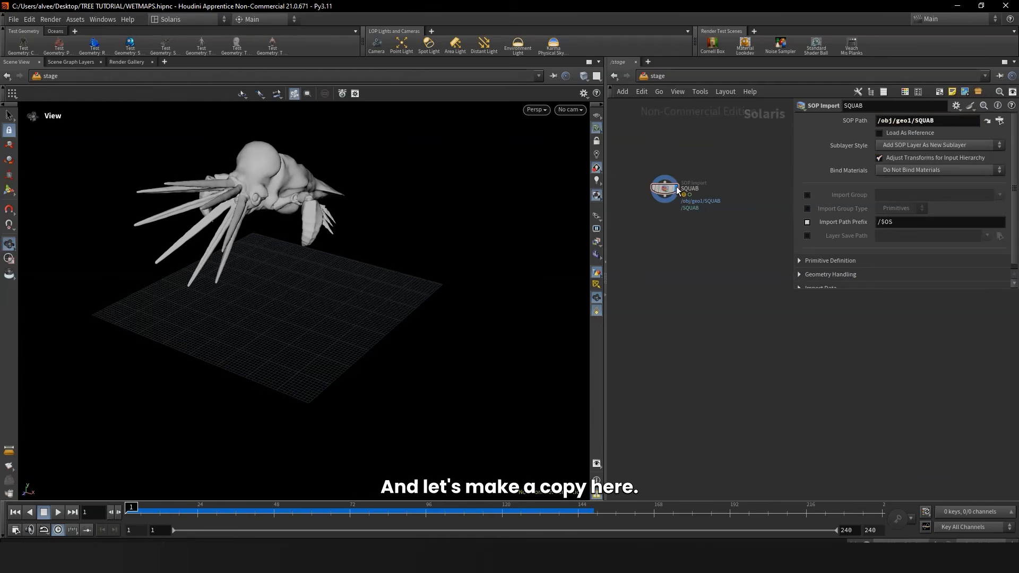
Step: Duplicate the SQUAB import node and set the copy's SOP path to /obj/geo1/collision
{"action": "left_click_drag", "start_coordinate": [676, 186], "coordinate": [744, 175], "text": "alt"}
{"action": "left_click", "coordinate": [958, 120]}
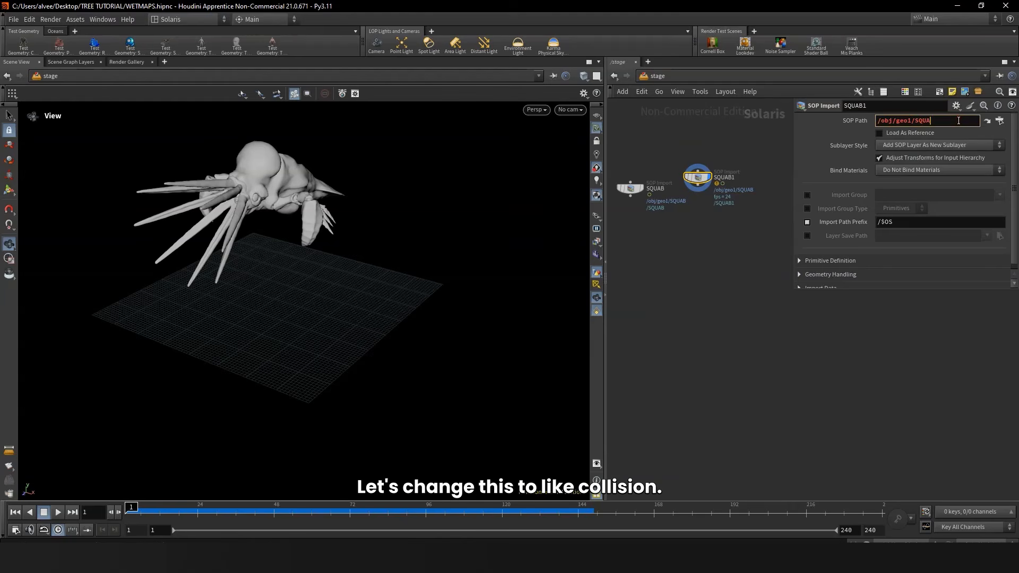
{"action": "key", "text": "BackSpace"}
{"action": "key", "text": "BackSpace"}
{"action": "key", "text": "BackSpace"}
{"action": "key", "text": "BackSpace"}
{"action": "key", "text": "BackSpace"}
{"action": "type", "text": "coll"}
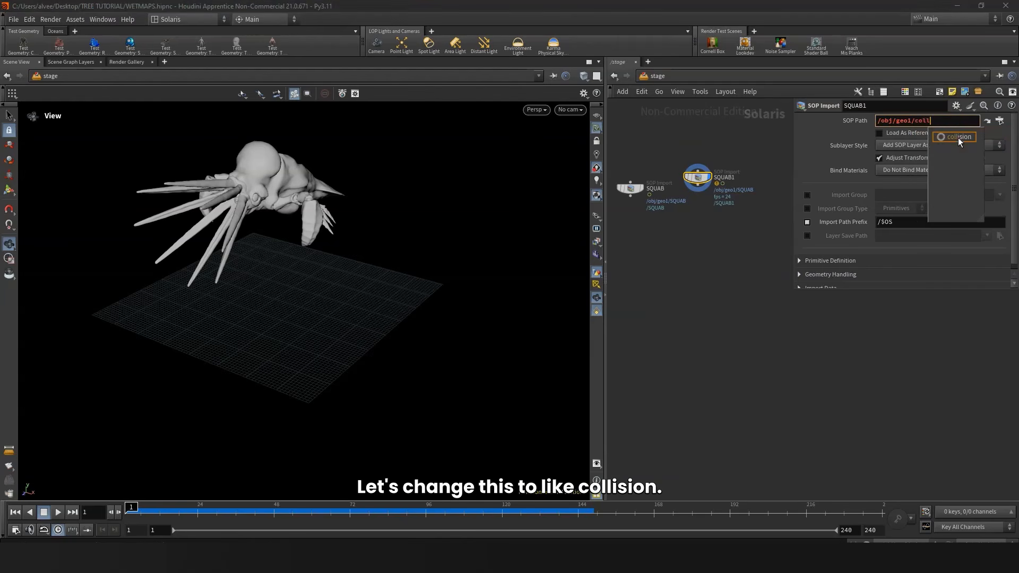
{"action": "left_click", "coordinate": [958, 137]}
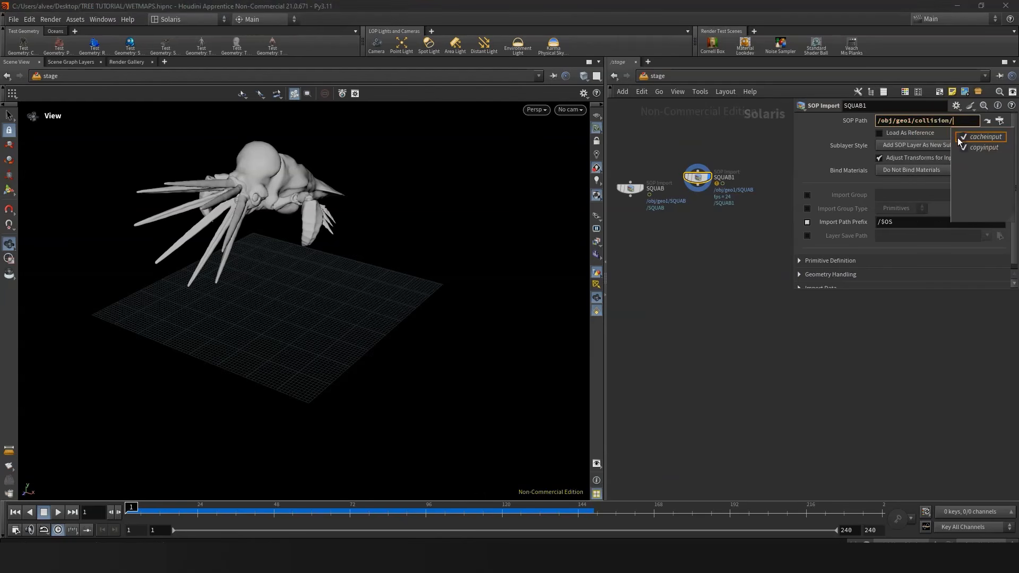
{"action": "key", "text": "Return"}
Step: Add a Merge node below the two SOP imports, wire both into it, and display the merged result
{"action": "key", "text": "Tab"}
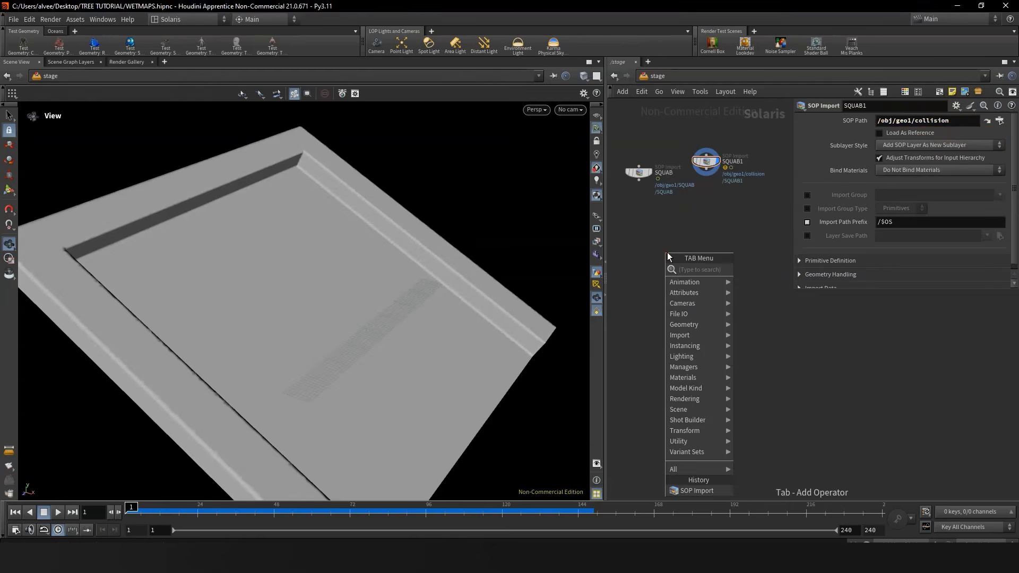
{"action": "type", "text": "mer"}
{"action": "key", "text": "Return"}
{"action": "left_click", "coordinate": [667, 253]}
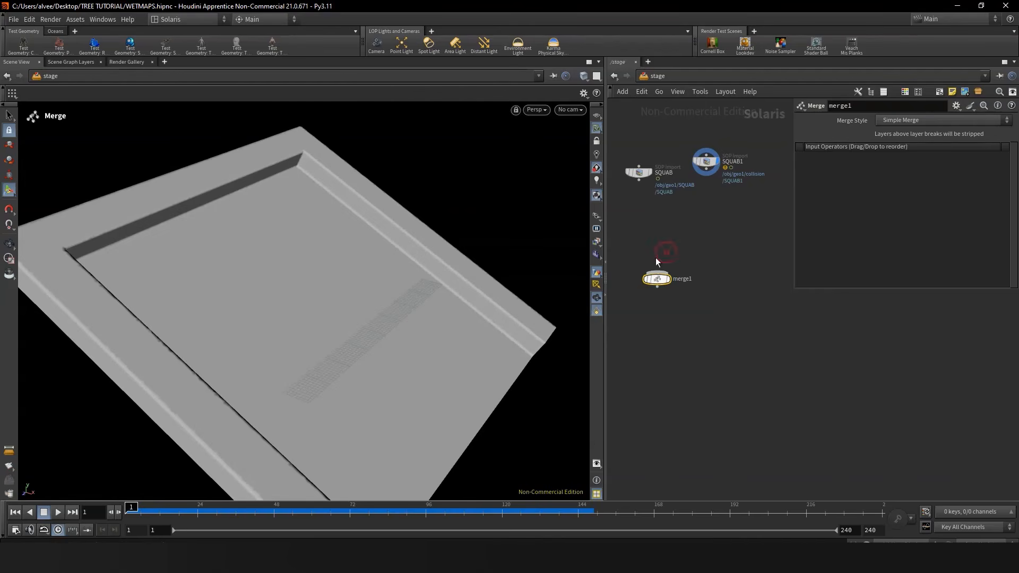
{"action": "left_click_drag", "start_coordinate": [728, 205], "coordinate": [707, 177]}
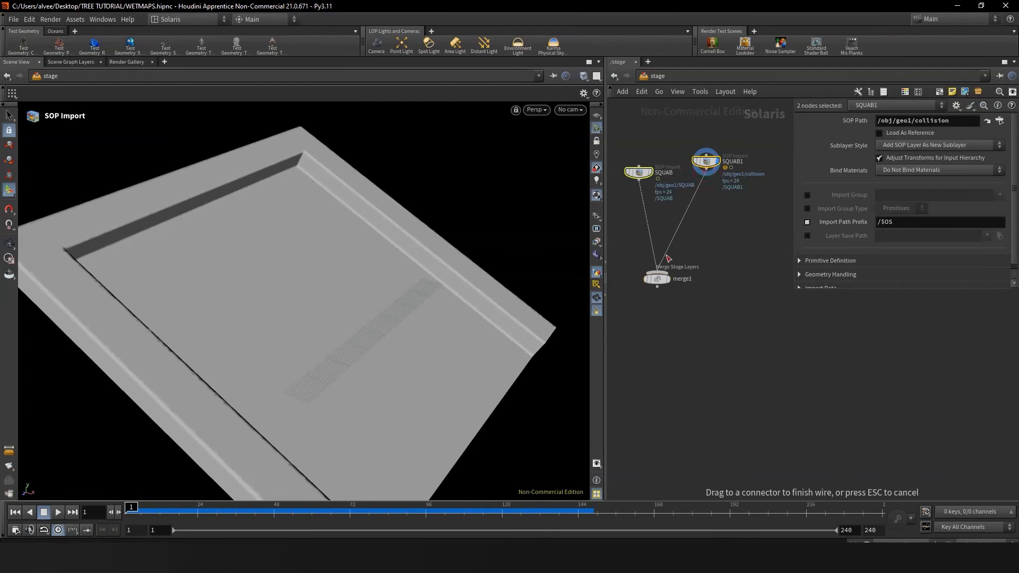
{"action": "left_click_drag", "start_coordinate": [667, 259], "coordinate": [662, 294]}
{"action": "left_click", "coordinate": [668, 280]}
{"action": "left_click", "coordinate": [659, 280]}
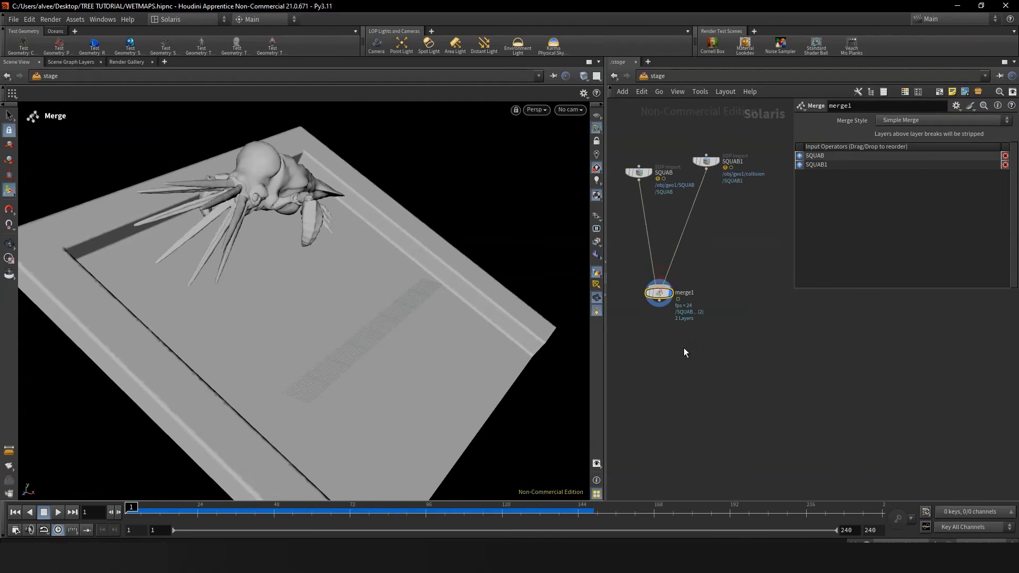
Step: Add an Environment Light to the stage and wire it into the Merge node
{"action": "key", "text": "Tab"}
{"action": "type", "text": "env"}
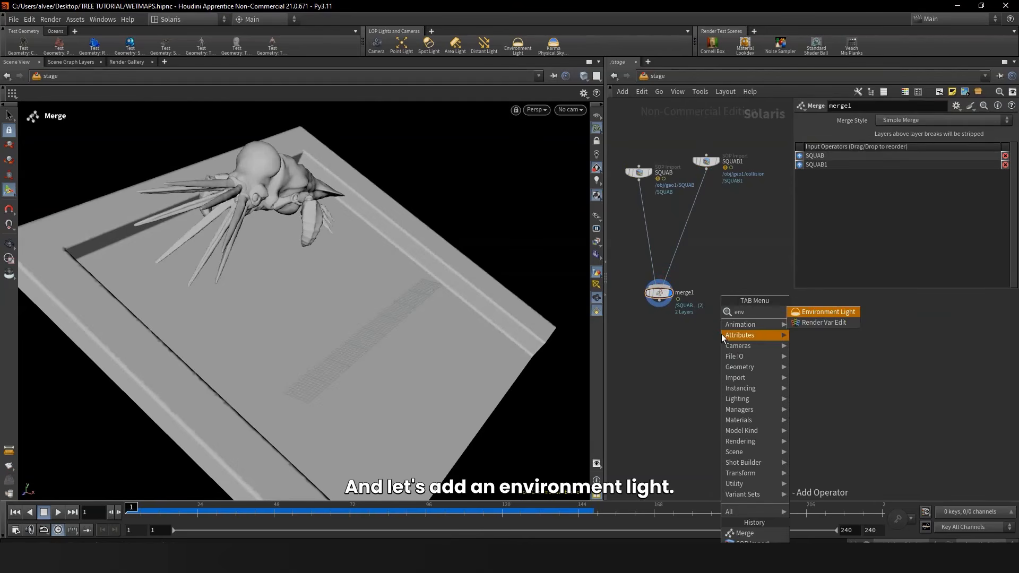
{"action": "left_click", "coordinate": [797, 313]}
{"action": "left_click", "coordinate": [747, 236]}
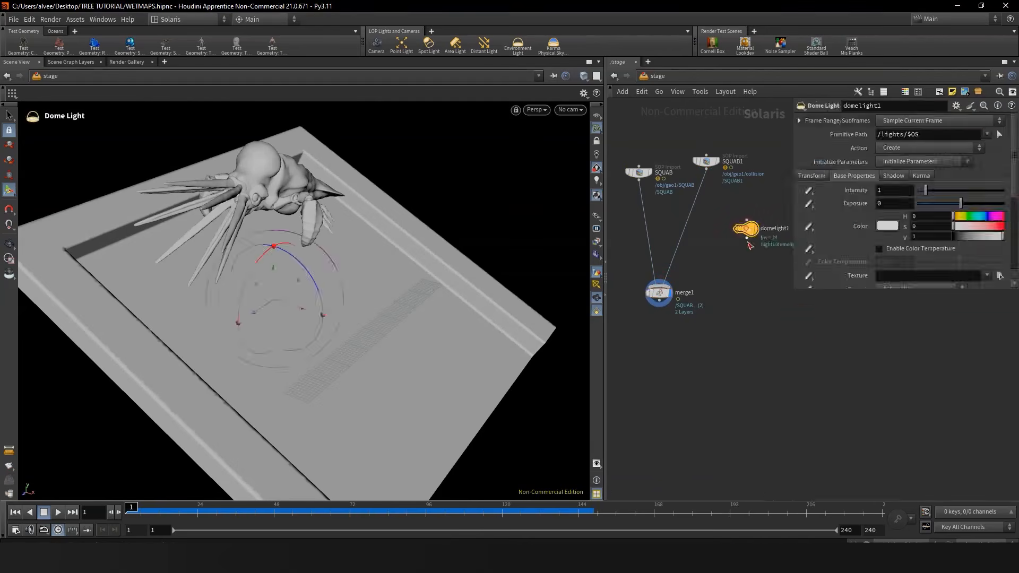
{"action": "left_click_drag", "start_coordinate": [747, 242], "coordinate": [642, 289]}
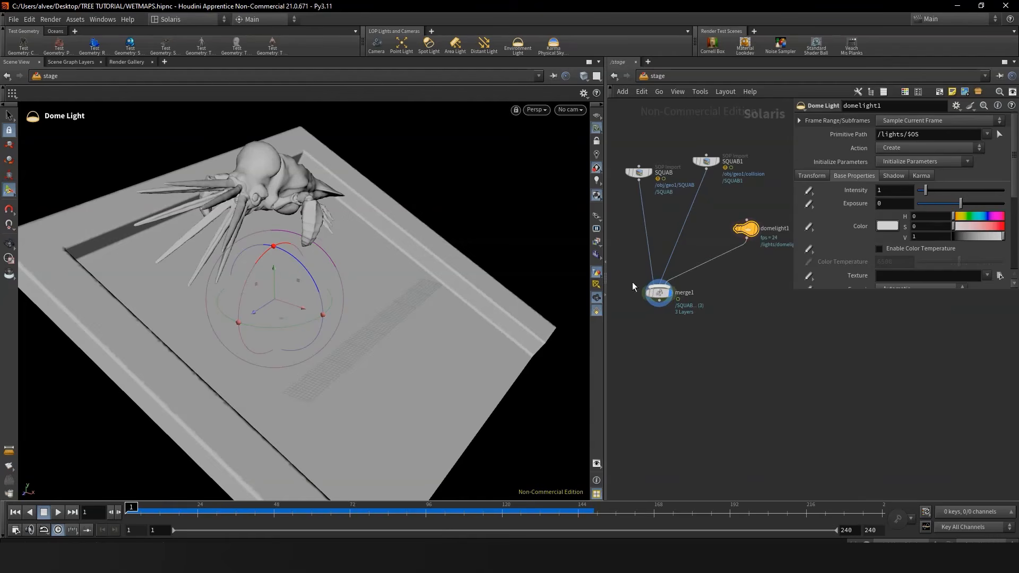
Step: Frame the tray and creature, create a camera from that view, wire it into the Merge node, and display the merge
{"action": "left_click", "coordinate": [8, 245]}
{"action": "mouse_move", "coordinate": [336, 246]}
{"action": "left_mouse_down"}
{"action": "mouse_move", "coordinate": [348, 243]}
{"action": "mouse_move", "coordinate": [337, 278]}
{"action": "mouse_move", "coordinate": [340, 247]}
{"action": "left_mouse_up"}
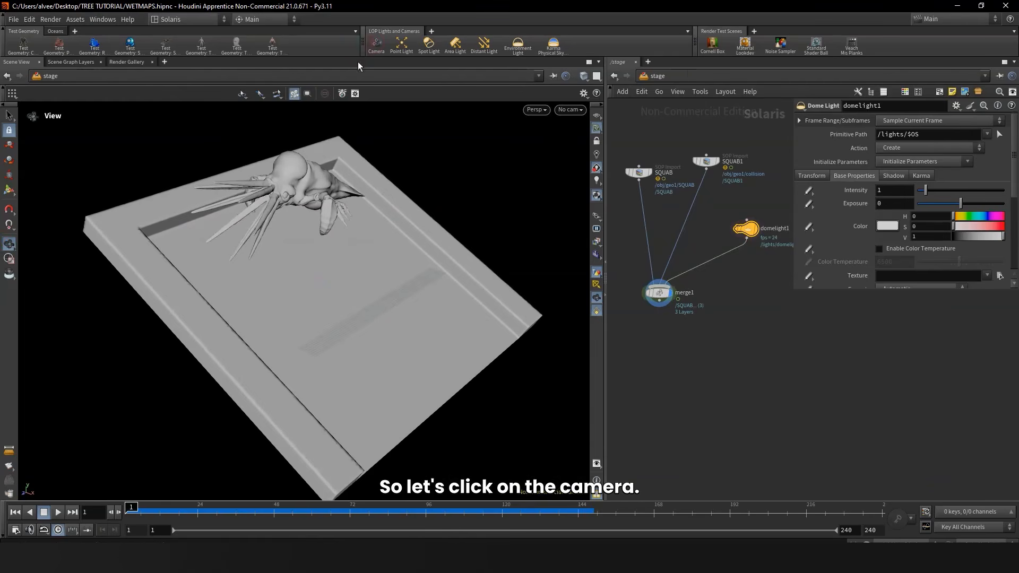
{"action": "left_click", "coordinate": [376, 45]}
{"action": "left_click_drag", "start_coordinate": [667, 305], "coordinate": [742, 323]}
{"action": "left_click_drag", "start_coordinate": [661, 278], "coordinate": [660, 301]}
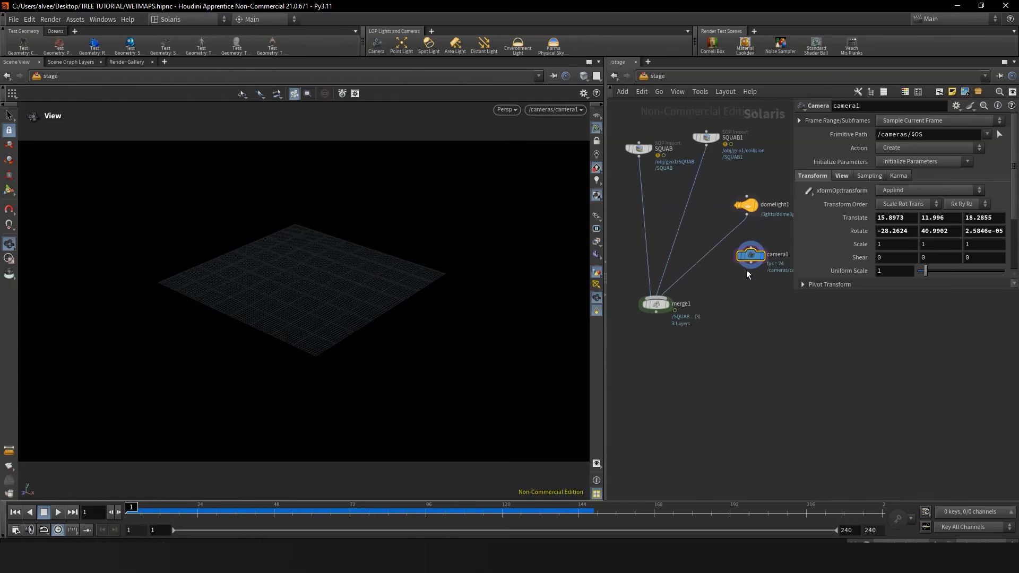
{"action": "left_click", "coordinate": [672, 305]}
{"action": "left_click", "coordinate": [670, 305]}
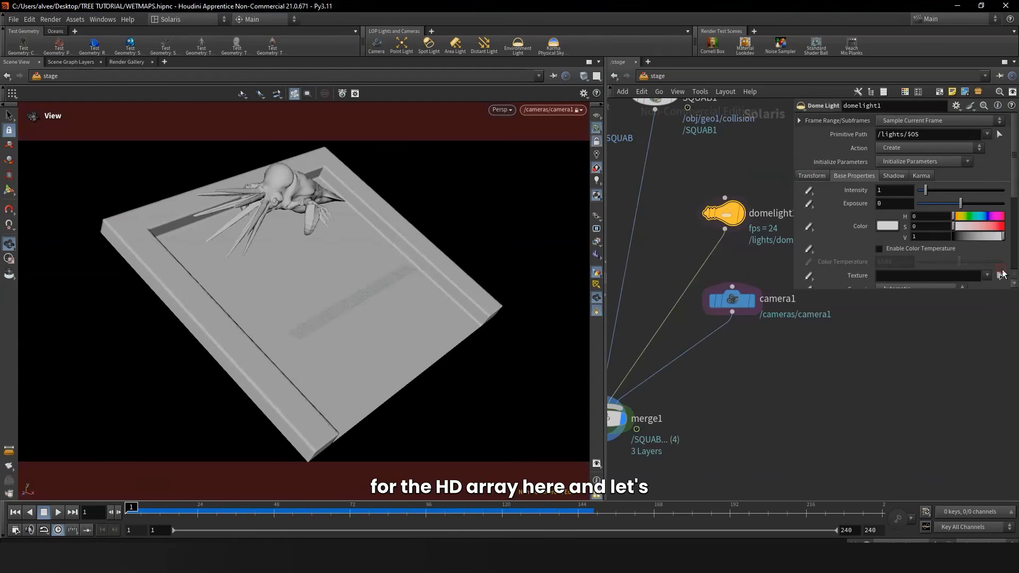
Step: Load the HDRI image from the TUTORIAL\WETNESS folder as the dome light's texture and render the viewport with Karma XPU
{"action": "left_click", "coordinate": [1000, 275]}
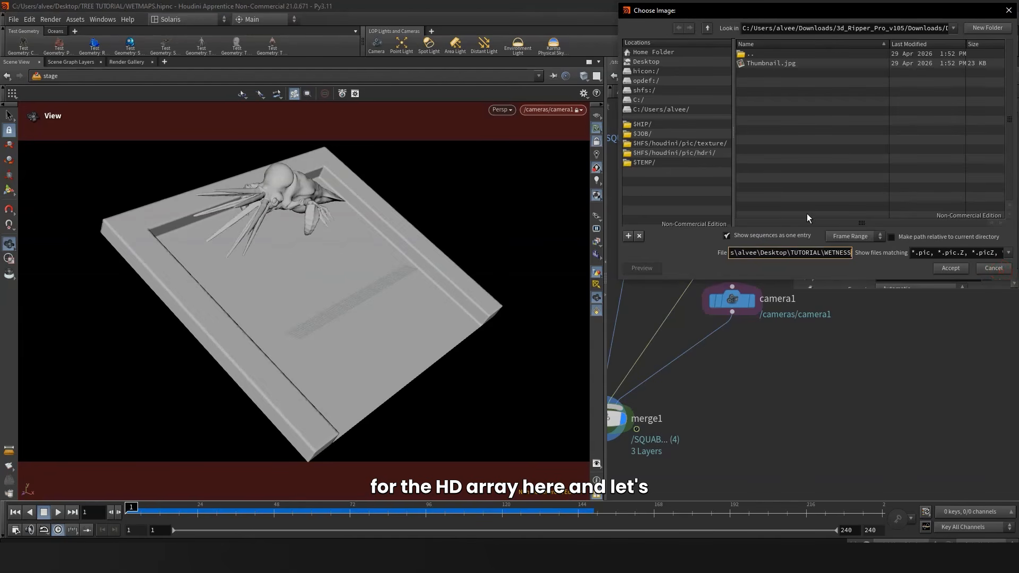
{"action": "key", "text": "Return"}
{"action": "double_click", "coordinate": [777, 65]}
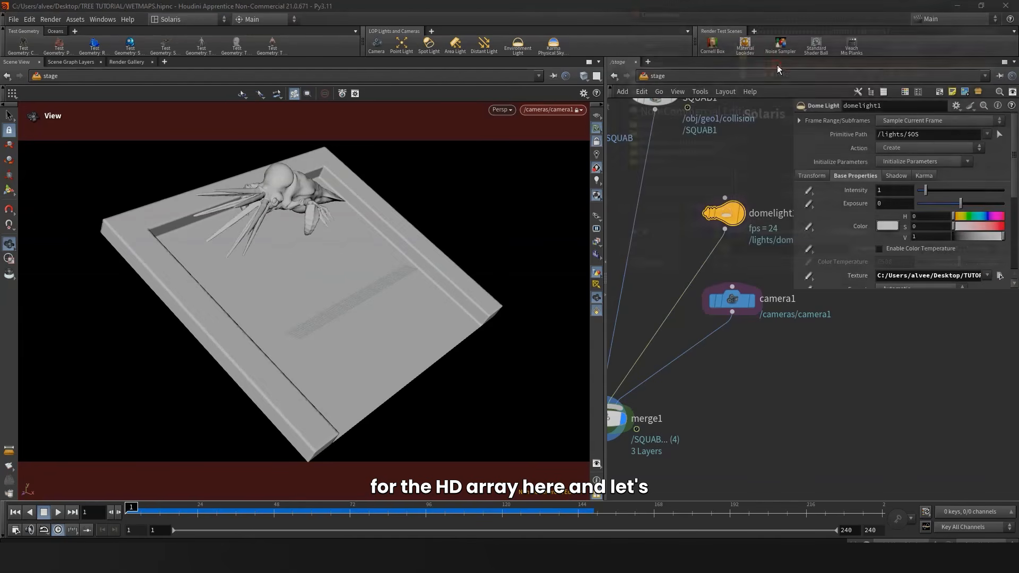
{"action": "left_click", "coordinate": [505, 110]}
{"action": "left_click", "coordinate": [513, 170]}
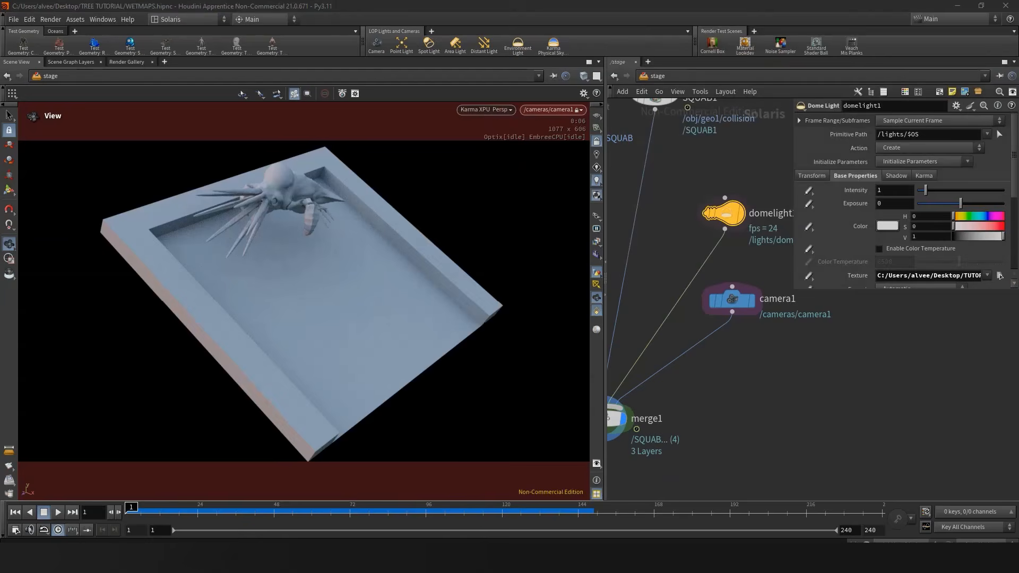
Step: Add a Karma setup below the Merge node, wire the merge into karmarendersettings, and display that node
{"action": "scroll", "coordinate": [723, 381], "scroll_direction": "down", "scroll_amount": 5}
{"action": "middle_click_drag", "start_coordinate": [724, 381], "coordinate": [744, 271]}
{"action": "scroll", "coordinate": [713, 342], "scroll_direction": "up", "scroll_amount": 2}
{"action": "scroll", "coordinate": [696, 311], "scroll_direction": "up", "scroll_amount": 1}
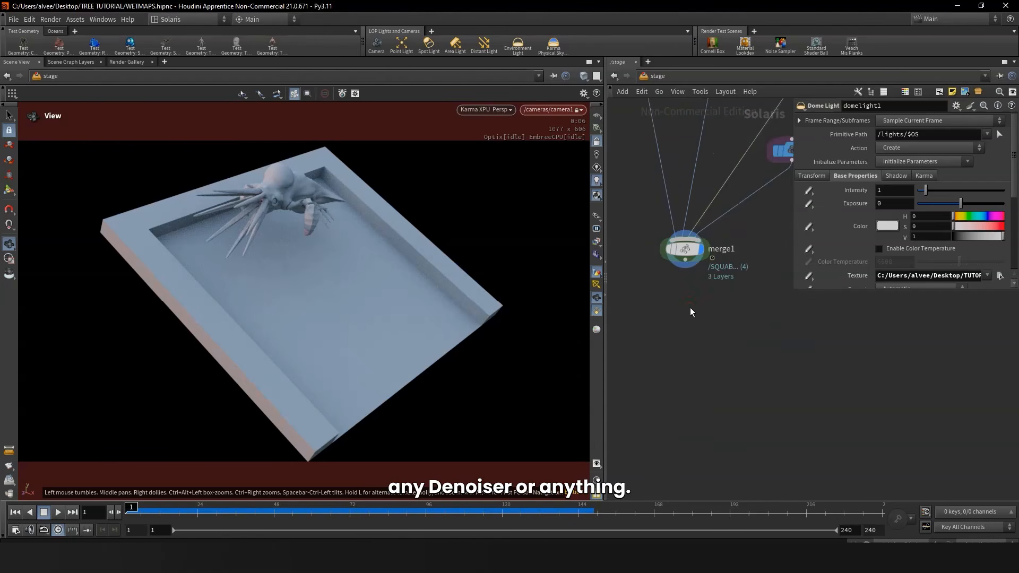
{"action": "key", "text": "Tab"}
{"action": "type", "text": "k"}
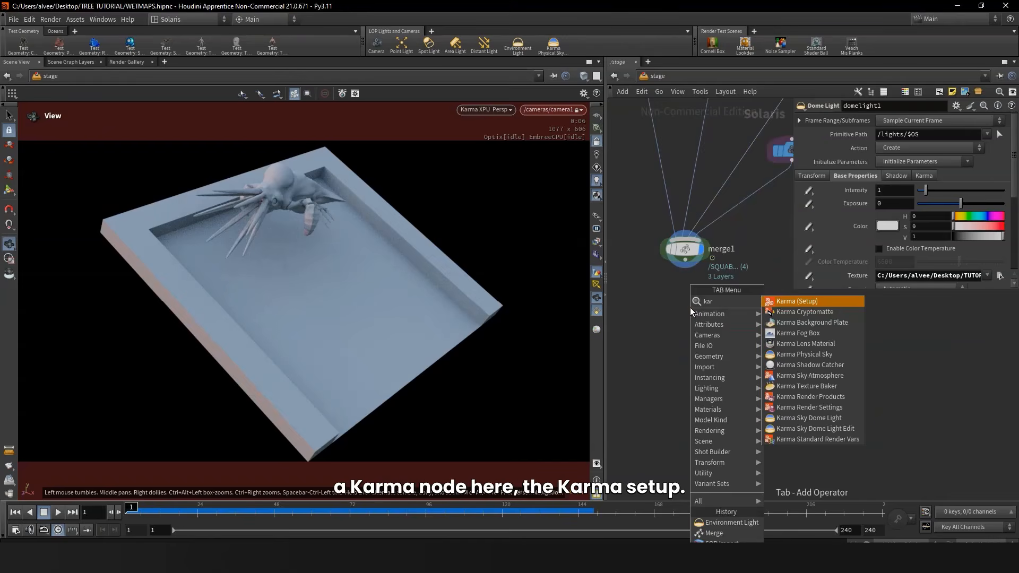
{"action": "left_click", "coordinate": [807, 301]}
{"action": "left_click", "coordinate": [682, 349]}
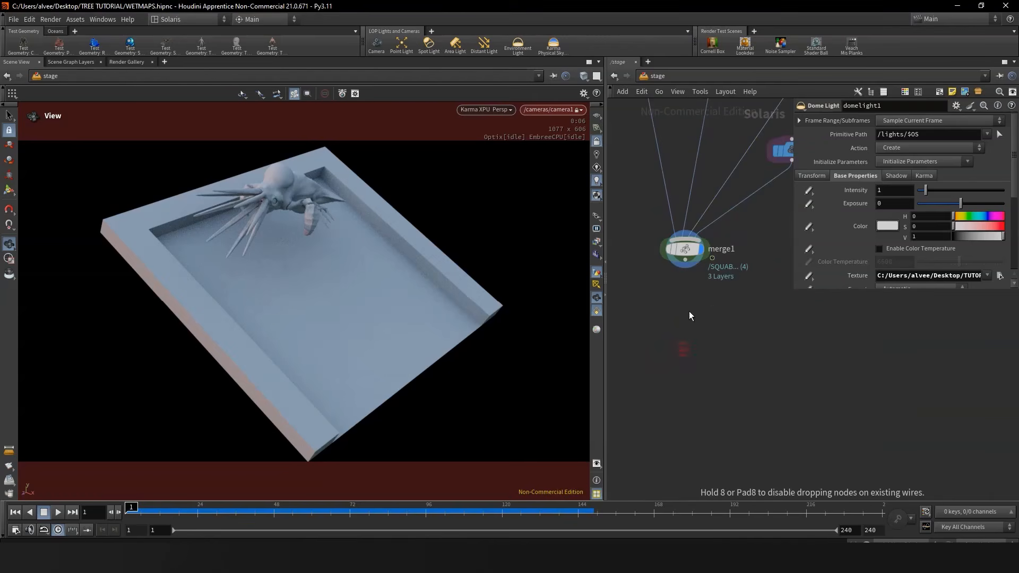
{"action": "left_click", "coordinate": [716, 344]}
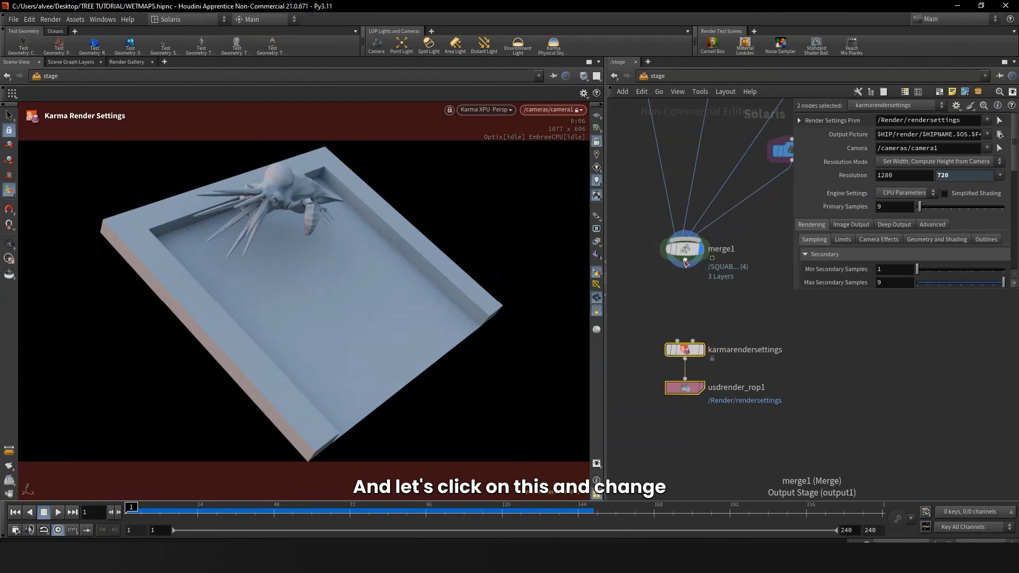
{"action": "left_click", "coordinate": [702, 355]}
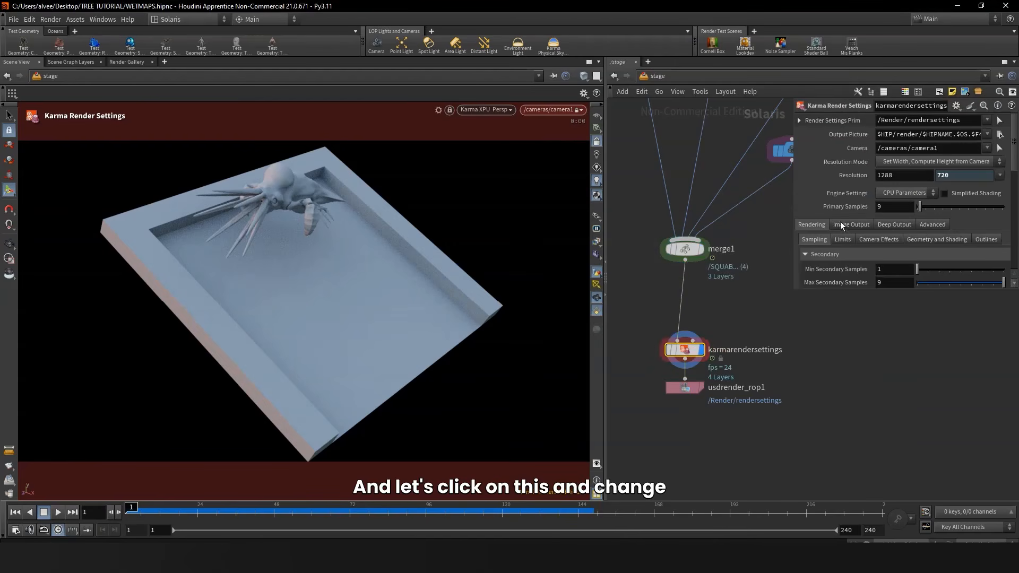
Step: Set the Karma engine settings to XPU Parameters and the image filter denoiser to NVIDIA OptiX Denoiser
{"action": "left_click", "coordinate": [899, 193]}
{"action": "left_click", "coordinate": [899, 208]}
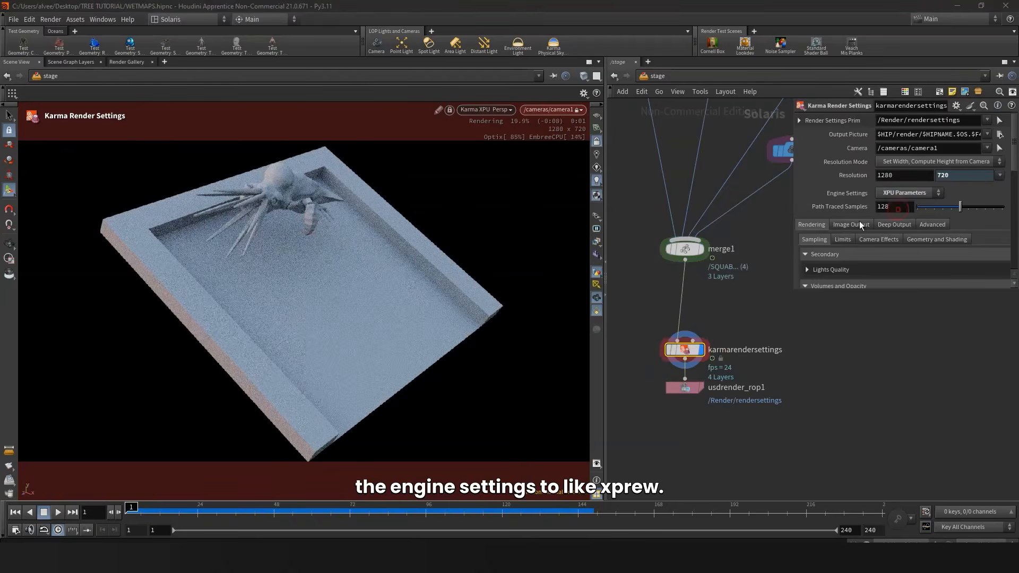
{"action": "left_click", "coordinate": [851, 225]}
{"action": "left_click", "coordinate": [918, 239]}
{"action": "scroll", "coordinate": [906, 213], "scroll_direction": "down", "scroll_amount": 3}
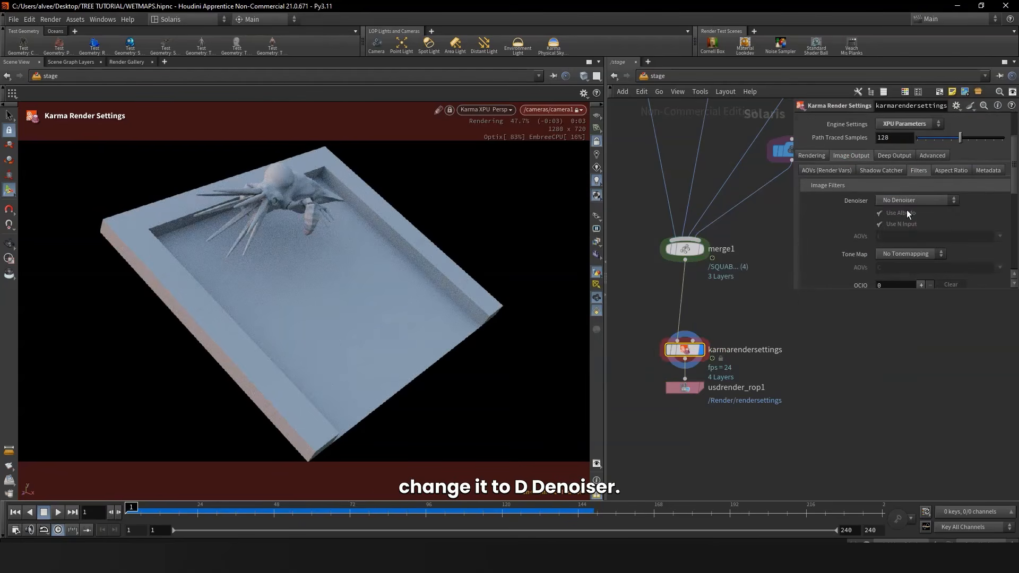
{"action": "left_click", "coordinate": [908, 202]}
{"action": "left_click", "coordinate": [902, 223]}
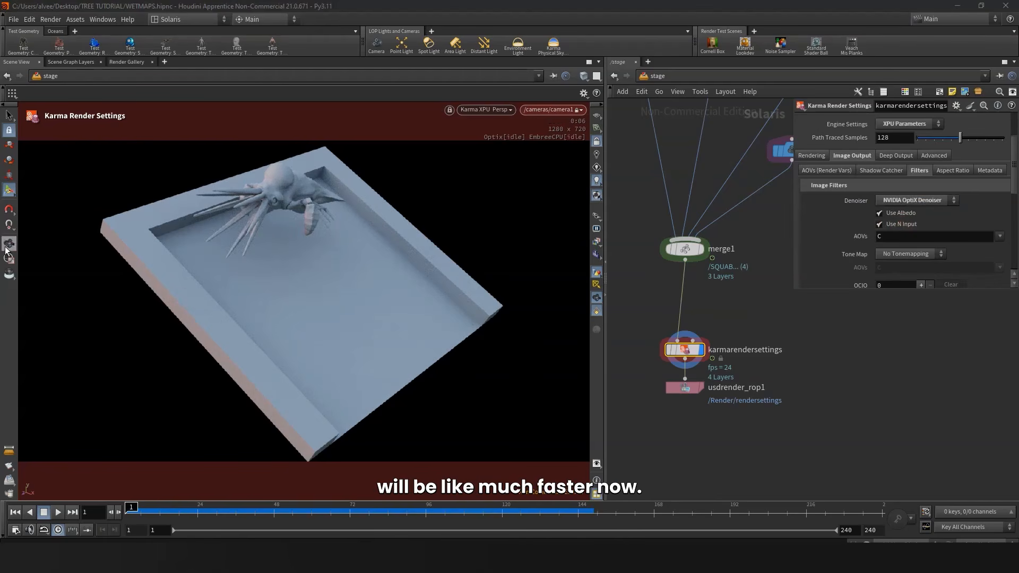
{"action": "key", "text": "Escape"}
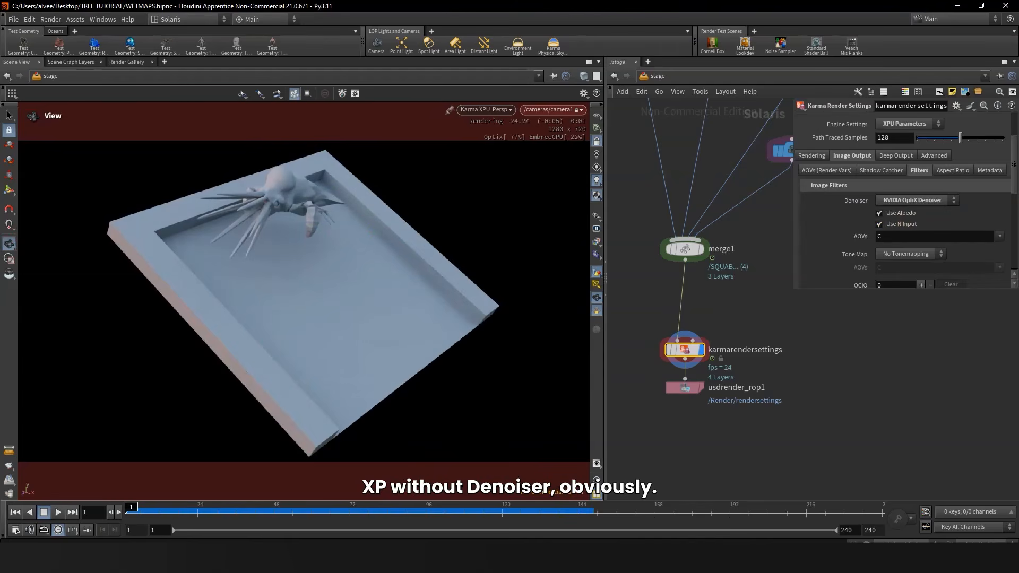
{"action": "middle_click_drag", "start_coordinate": [719, 294], "coordinate": [736, 219]}
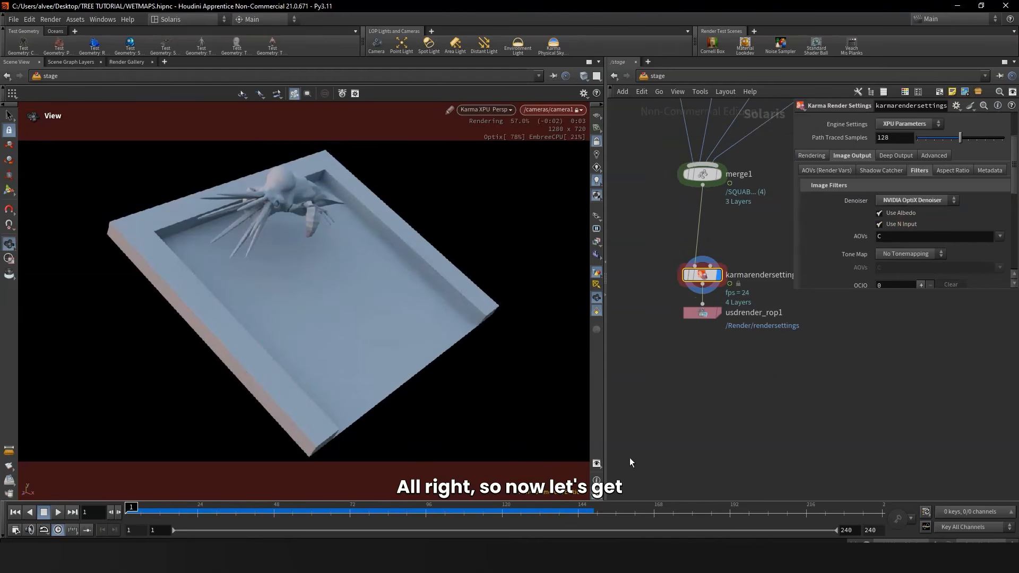
Step: Move the Karma render nodes down and insert a Material Library between the Merge node and karmarendersettings
{"action": "left_click_drag", "start_coordinate": [642, 447], "coordinate": [757, 248]}
{"action": "left_click_drag", "start_coordinate": [702, 277], "coordinate": [702, 444]}
{"action": "left_click", "coordinate": [733, 292]}
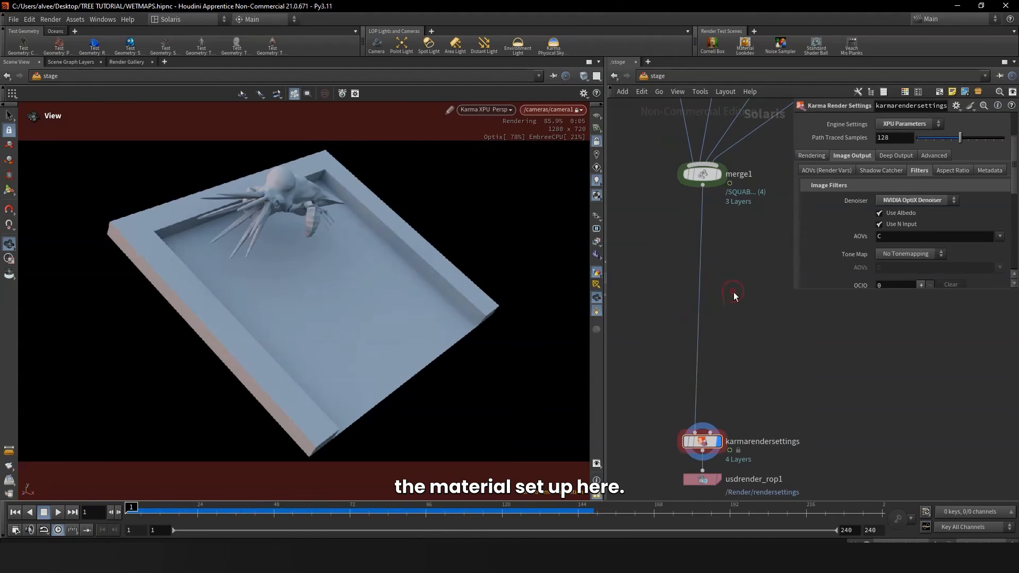
{"action": "key", "text": "Tab"}
{"action": "type", "text": "mater"}
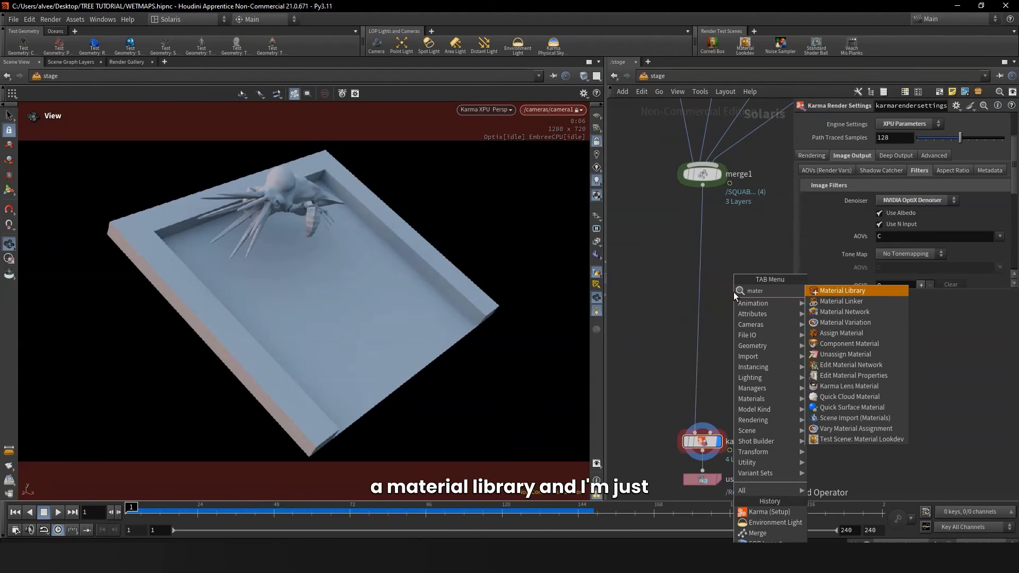
{"action": "left_click", "coordinate": [820, 290]}
{"action": "left_click", "coordinate": [703, 280]}
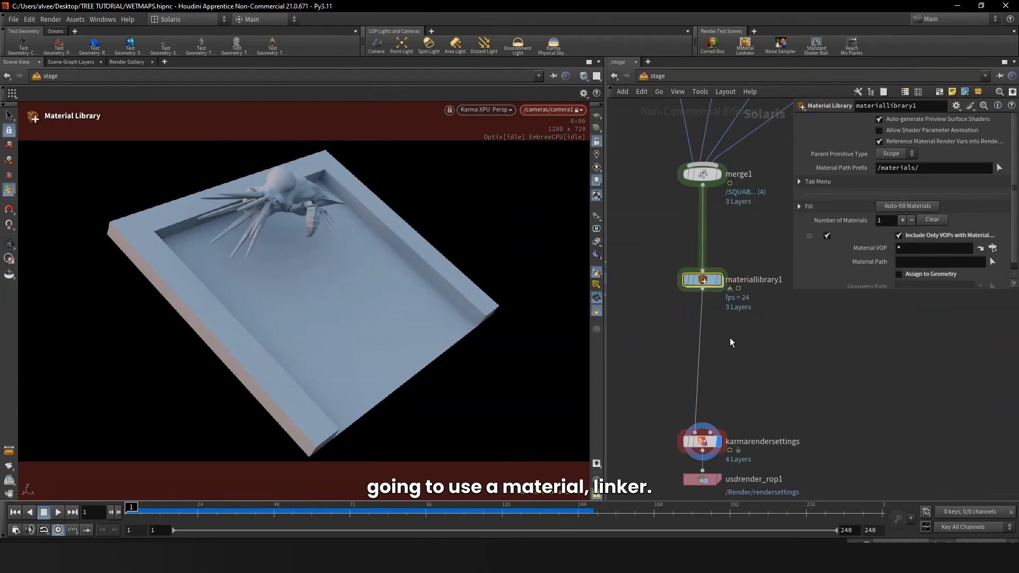
Step: Insert a Material Linker between the Material Library and karmarendersettings, and open the Material Library's network
{"action": "key", "text": "Tab"}
{"action": "type", "text": "lin"}
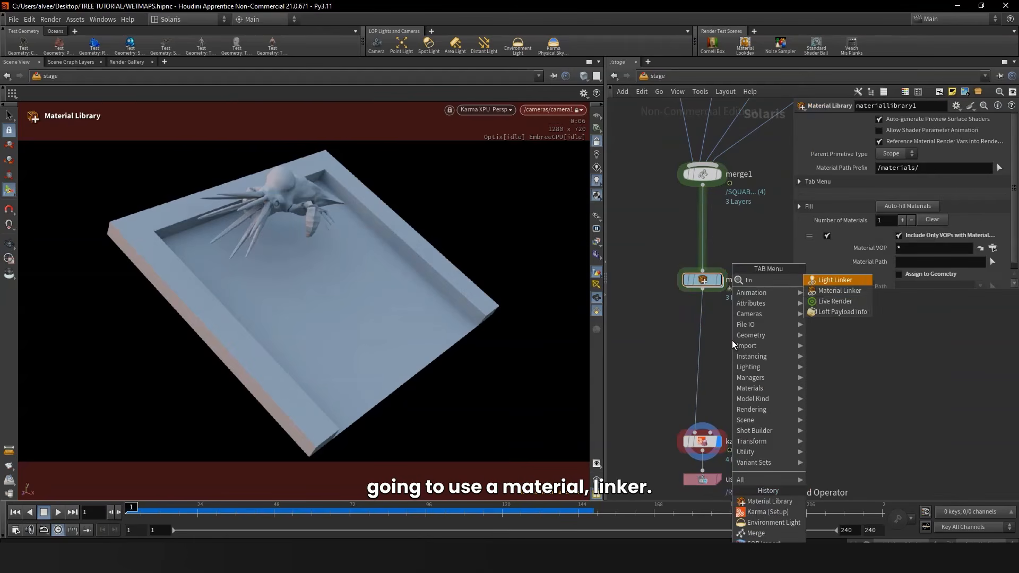
{"action": "left_click", "coordinate": [820, 291]}
{"action": "left_click", "coordinate": [712, 345]}
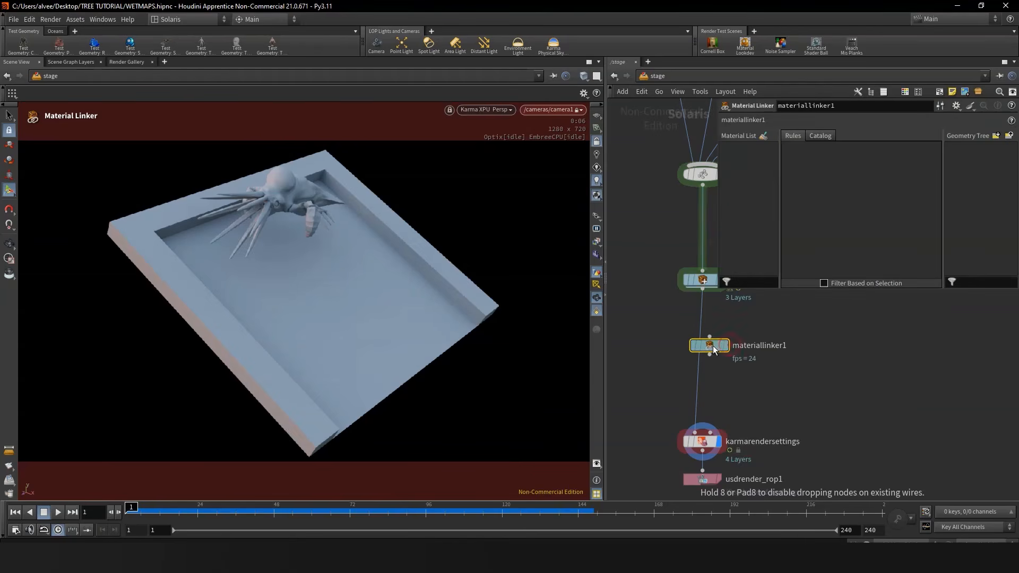
{"action": "left_click_drag", "start_coordinate": [712, 346], "coordinate": [708, 346]}
{"action": "middle_click_drag", "start_coordinate": [725, 319], "coordinate": [705, 388]}
{"action": "double_click", "coordinate": [684, 350]}
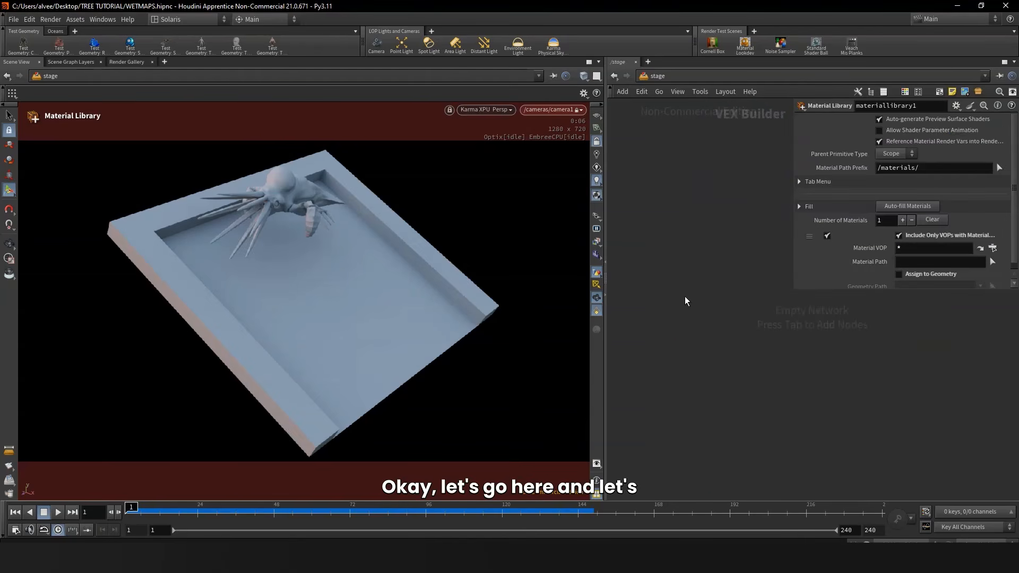
{"action": "key", "text": "Tab"}
{"action": "type", "text": "a"}
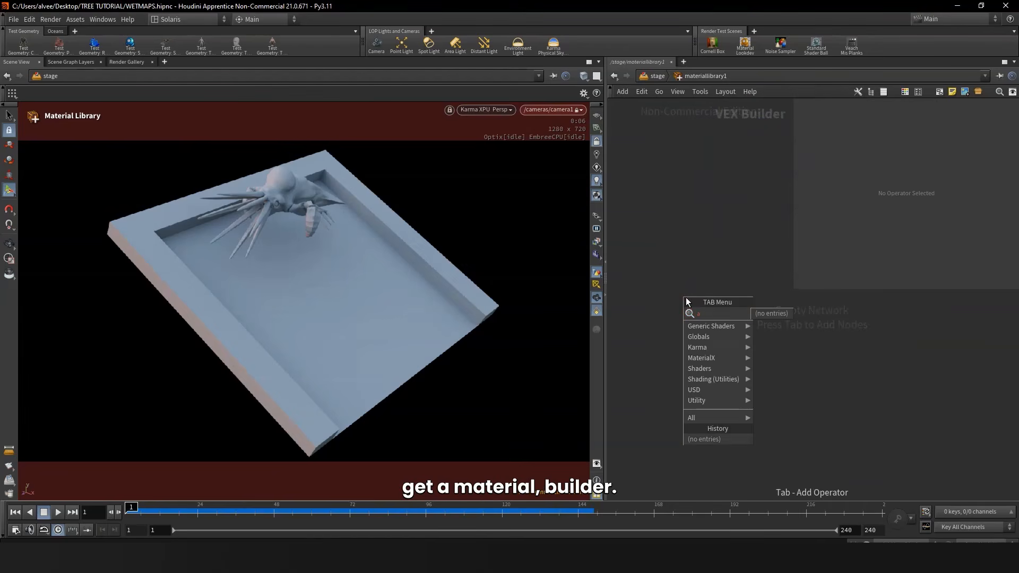
{"action": "type", "text": "tebui"}
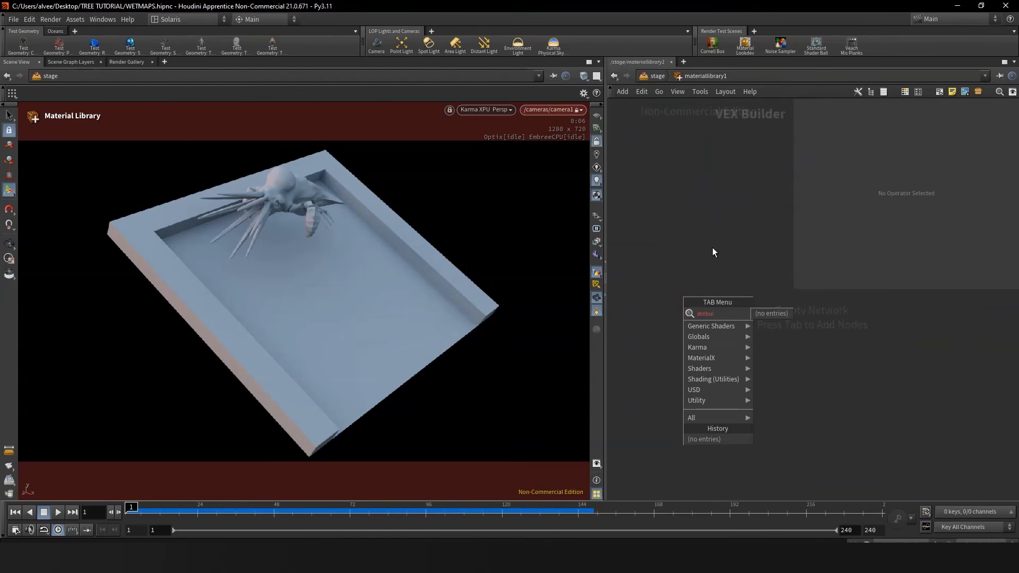
{"action": "key", "text": "Escape"}
Step: Add a Karma Material Builder inside the Material Library and name it floor
{"action": "key", "text": "Tab"}
{"action": "type", "text": "mater"}
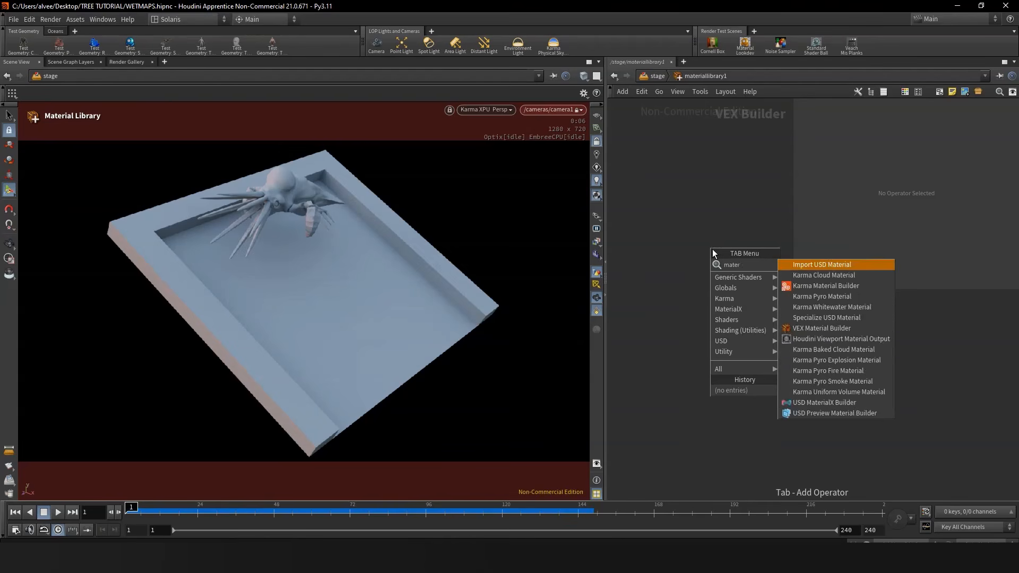
{"action": "type", "text": "b"}
{"action": "left_click", "coordinate": [819, 266]}
{"action": "left_click", "coordinate": [713, 261]}
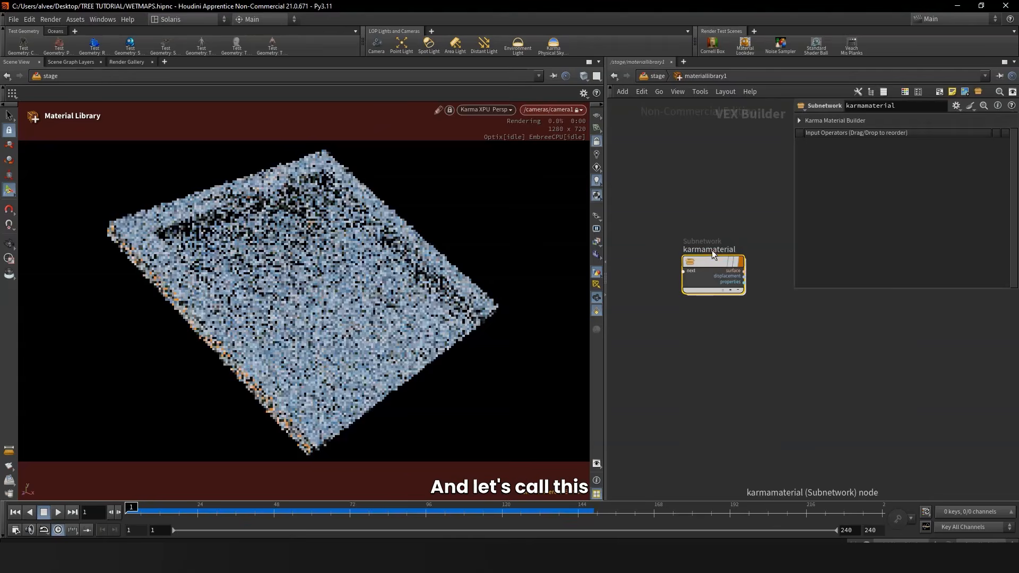
{"action": "double_click", "coordinate": [712, 250]}
{"action": "type", "text": "floo"}
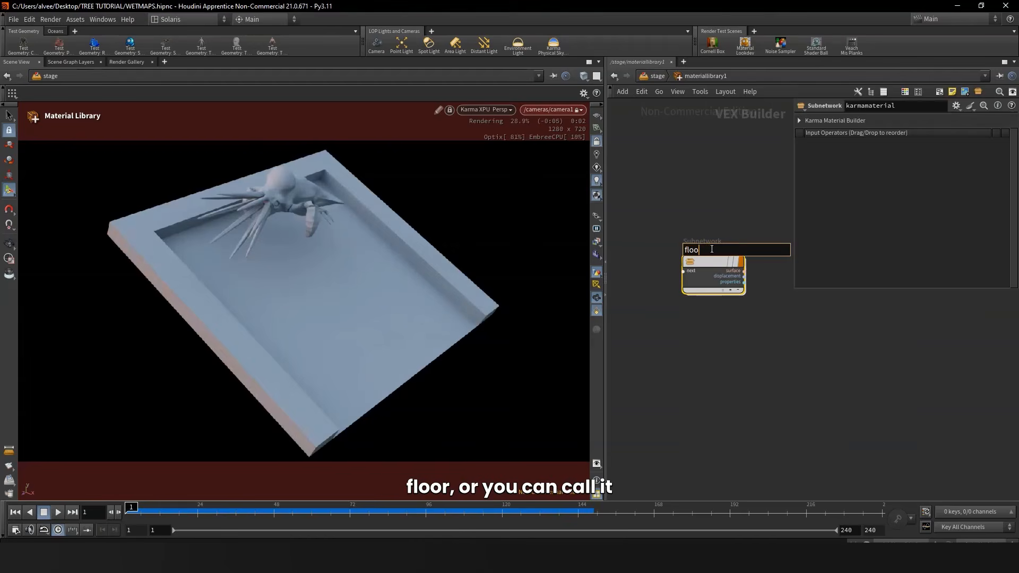
{"action": "type", "text": "r"}
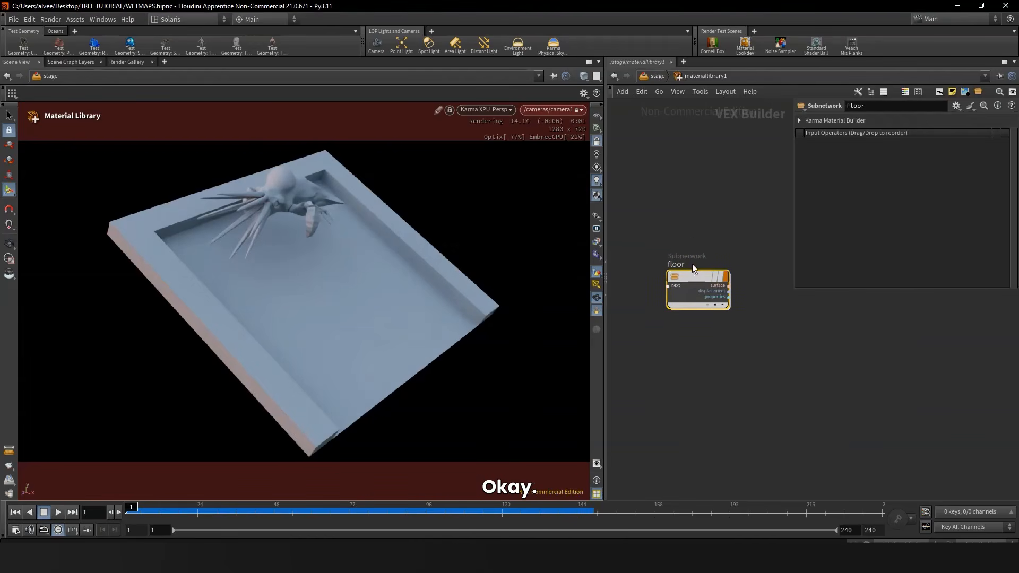
Step: Open the floor material's network and move its inputs and mtlxstandard_surface nodes clear of the output nodes
{"action": "double_click", "coordinate": [689, 280]}
{"action": "scroll", "coordinate": [664, 267], "scroll_direction": "down", "scroll_amount": 3}
{"action": "middle_click_drag", "start_coordinate": [664, 267], "coordinate": [652, 350]}
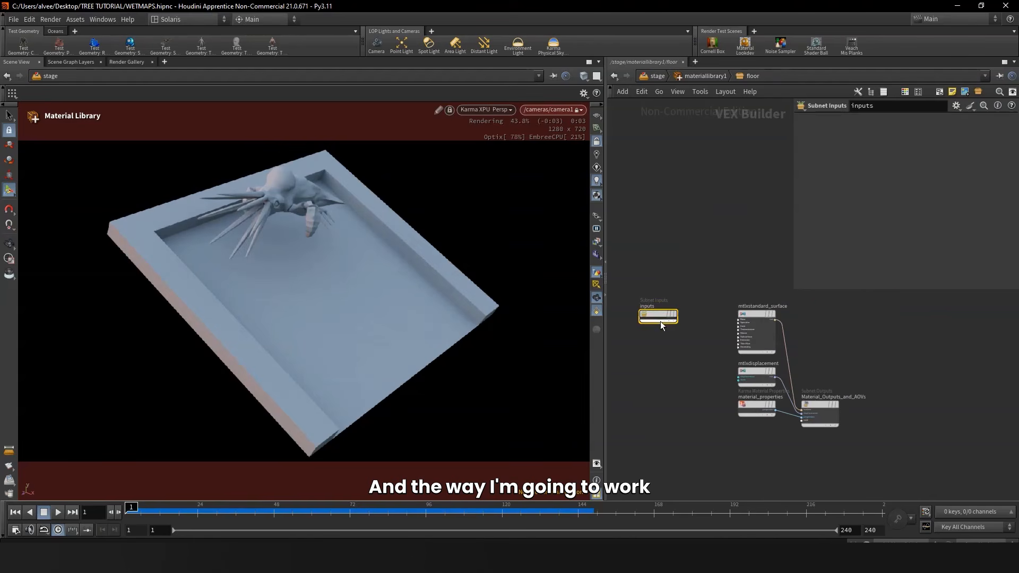
{"action": "left_click_drag", "start_coordinate": [660, 320], "coordinate": [715, 229]}
{"action": "middle_click_drag", "start_coordinate": [739, 323], "coordinate": [796, 345]}
{"action": "left_click_drag", "start_coordinate": [809, 339], "coordinate": [706, 313]}
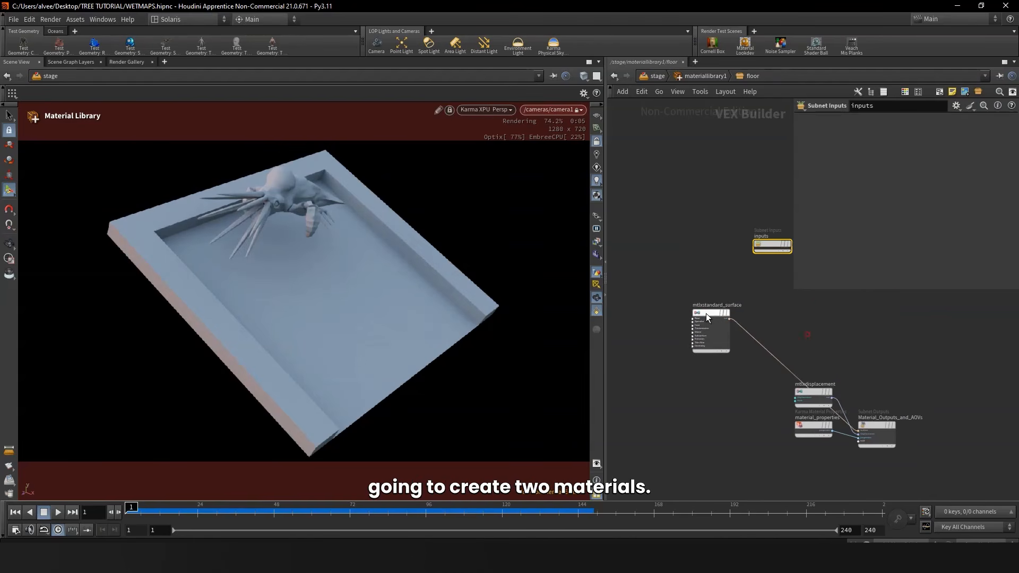
Step: Set the base color of mtlxstandard_surface to pure red (1, 0, 0) and switch the viewport renderer to Houdini VK
{"action": "scroll", "coordinate": [705, 313], "scroll_direction": "up", "scroll_amount": 4}
{"action": "left_click", "coordinate": [687, 321]}
{"action": "left_click", "coordinate": [700, 310]}
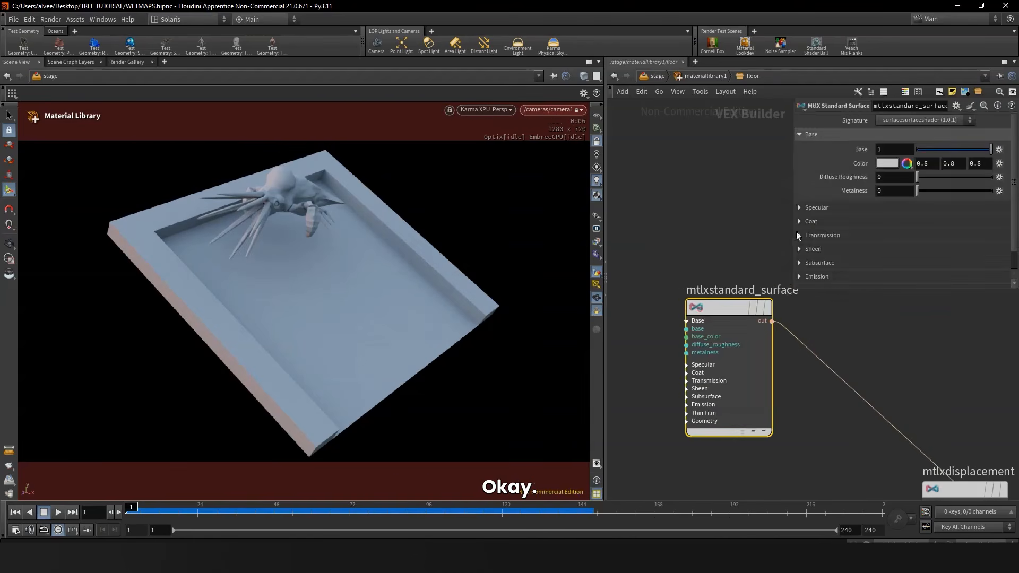
{"action": "left_click", "coordinate": [871, 166]}
{"action": "left_click", "coordinate": [821, 85]}
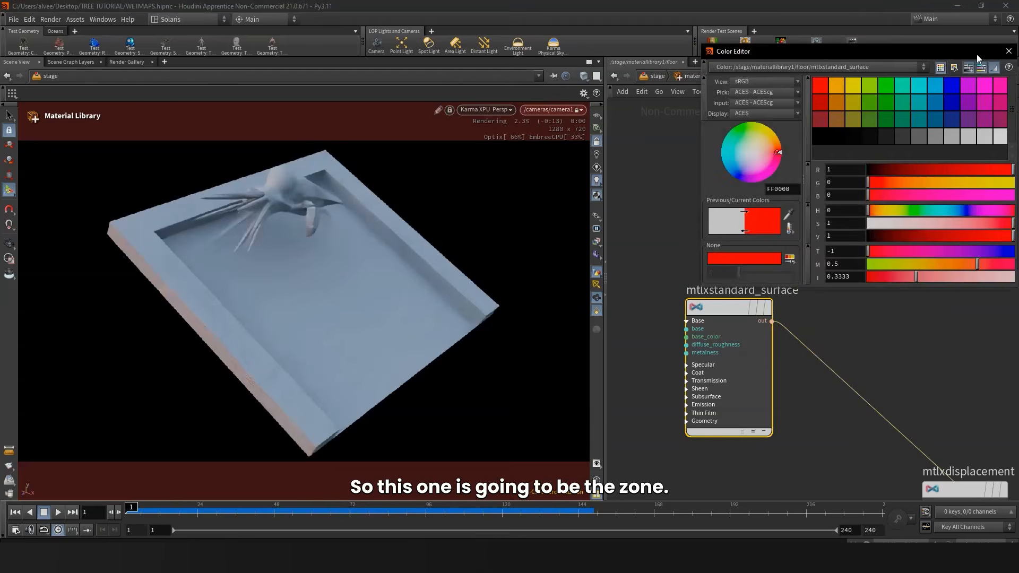
{"action": "left_click", "coordinate": [1008, 51]}
{"action": "left_click", "coordinate": [474, 109]}
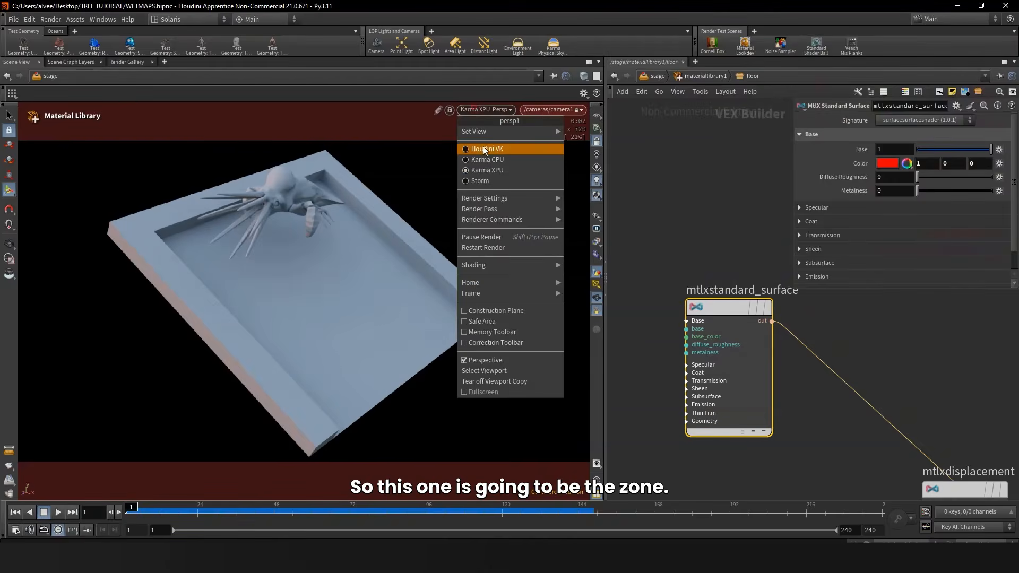
{"action": "left_click", "coordinate": [483, 147]}
Step: Duplicate the red standard surface below the original and set the copy's base color to green (0, 1, 0)
{"action": "scroll", "coordinate": [702, 194], "scroll_direction": "down", "scroll_amount": 5}
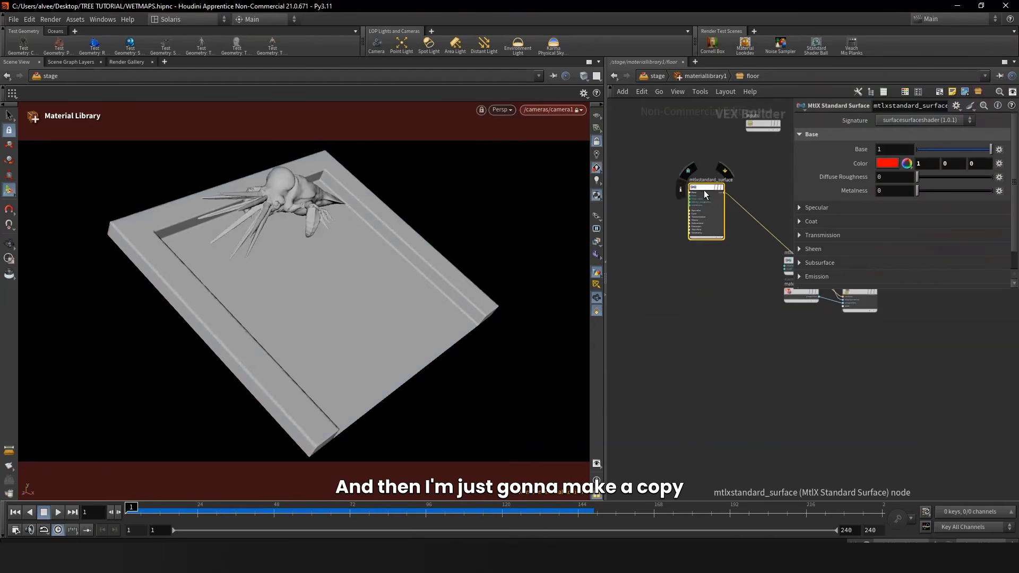
{"action": "left_click_drag", "start_coordinate": [704, 190], "coordinate": [702, 288], "text": "alt"}
{"action": "scroll", "coordinate": [703, 289], "scroll_direction": "up", "scroll_amount": 3}
{"action": "double_click", "coordinate": [704, 269]}
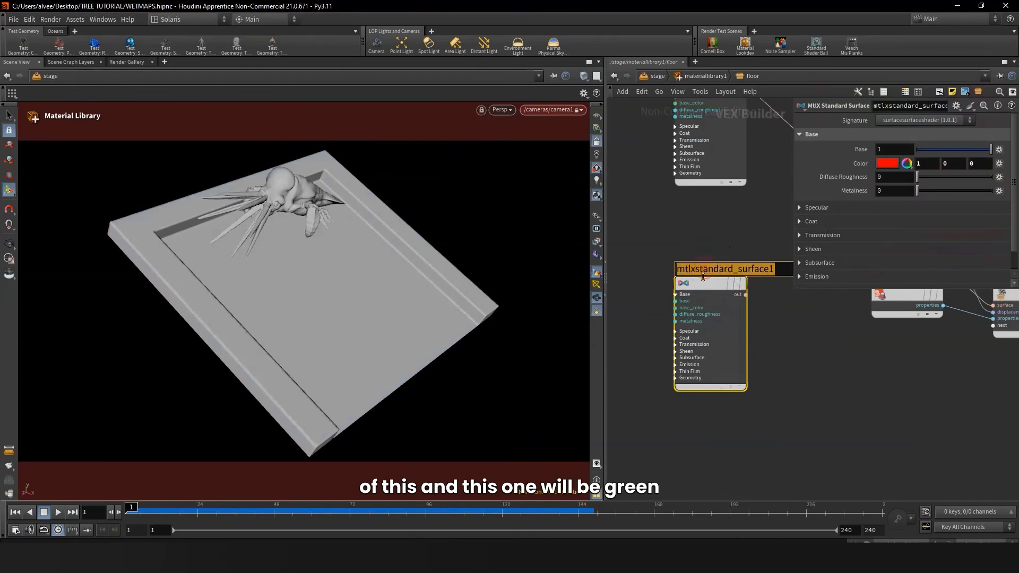
{"action": "key", "text": "Return"}
{"action": "left_click", "coordinate": [893, 164]}
{"action": "left_click", "coordinate": [886, 85]}
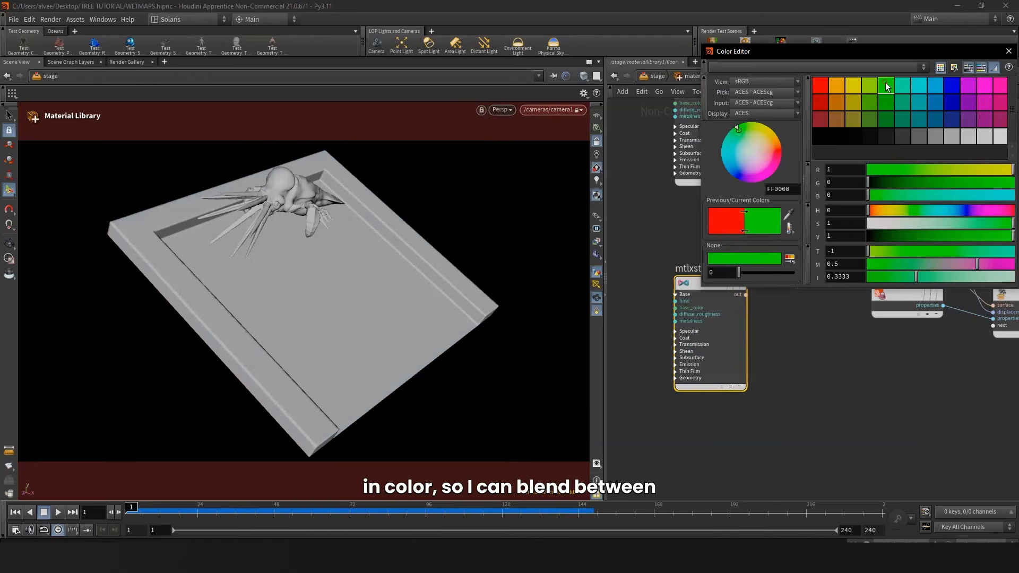
{"action": "left_click", "coordinate": [1006, 52]}
Step: Add a MtlX Mix node and wire the red surface into its fg input and the green surface into bg
{"action": "scroll", "coordinate": [748, 244], "scroll_direction": "down", "scroll_amount": 3}
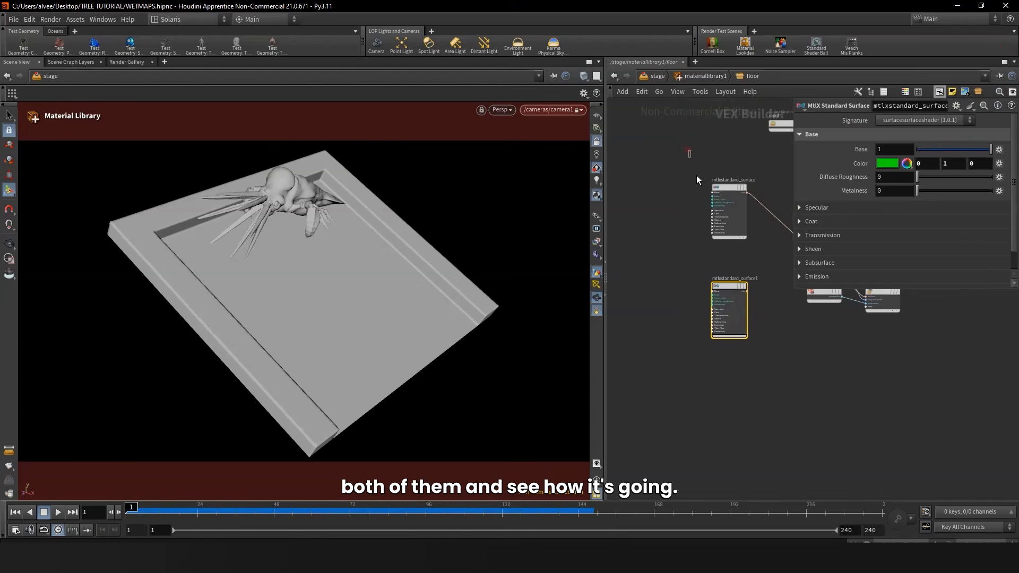
{"action": "left_click_drag", "start_coordinate": [723, 308], "coordinate": [723, 307]}
{"action": "left_click_drag", "start_coordinate": [725, 191], "coordinate": [684, 183]}
{"action": "scroll", "coordinate": [700, 249], "scroll_direction": "up", "scroll_amount": 4}
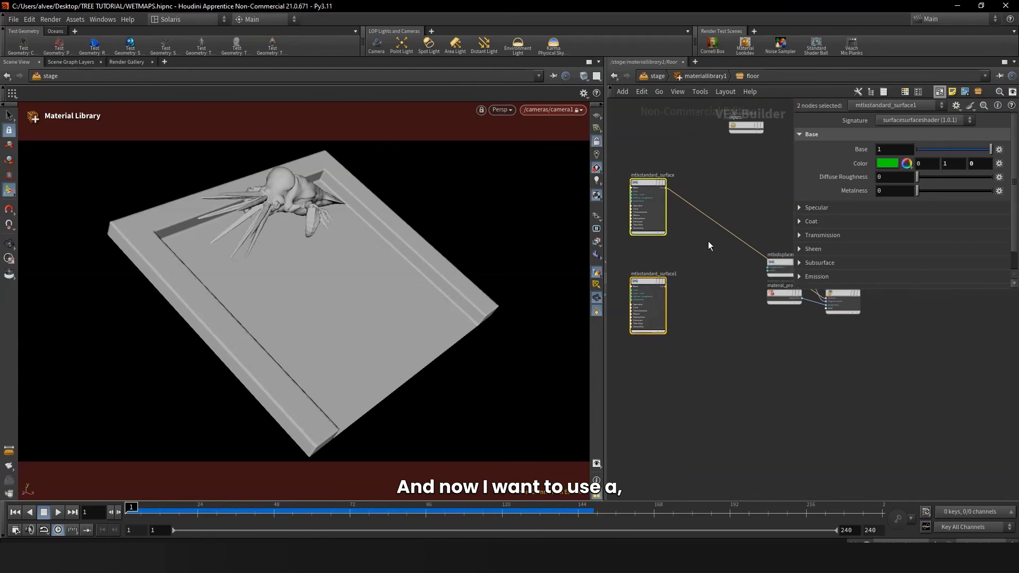
{"action": "key", "text": "Tab"}
{"action": "type", "text": "mix"}
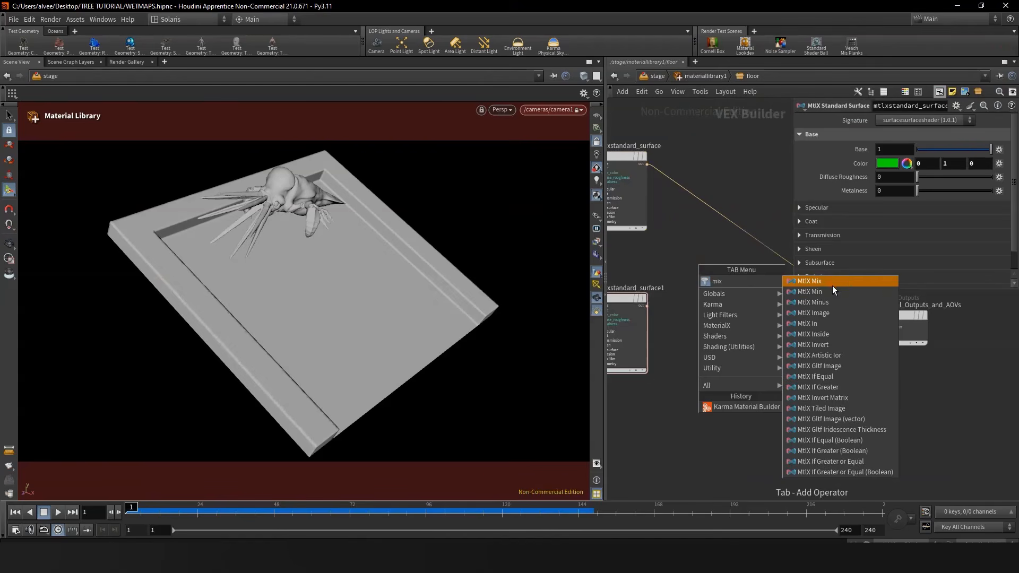
{"action": "left_click", "coordinate": [834, 281]}
{"action": "left_click", "coordinate": [727, 275]}
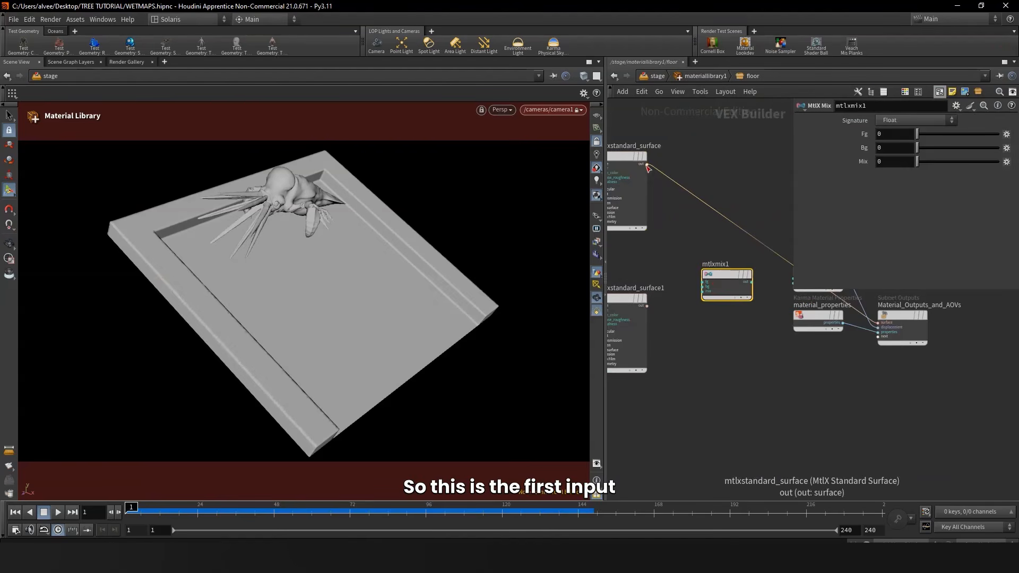
{"action": "left_click", "coordinate": [702, 282]}
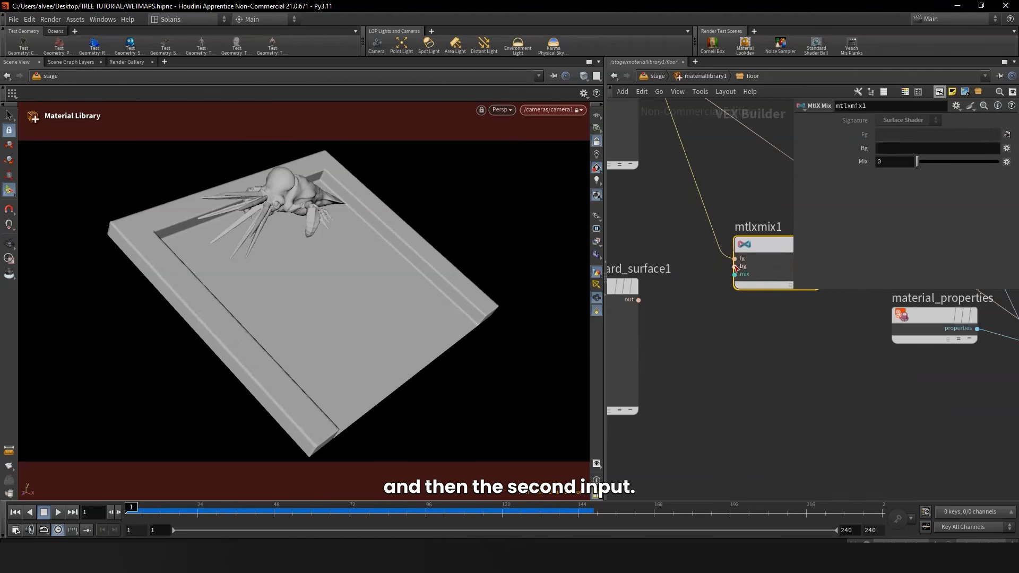
{"action": "left_click", "coordinate": [647, 306]}
{"action": "left_click", "coordinate": [702, 286]}
Step: Move the displacement and material properties nodes down and connect the mix output to the surface input of Material_Outputs_and_AOVs
{"action": "middle_click_drag", "start_coordinate": [716, 326], "coordinate": [609, 338]}
{"action": "scroll", "coordinate": [671, 291], "scroll_direction": "up", "scroll_amount": 2}
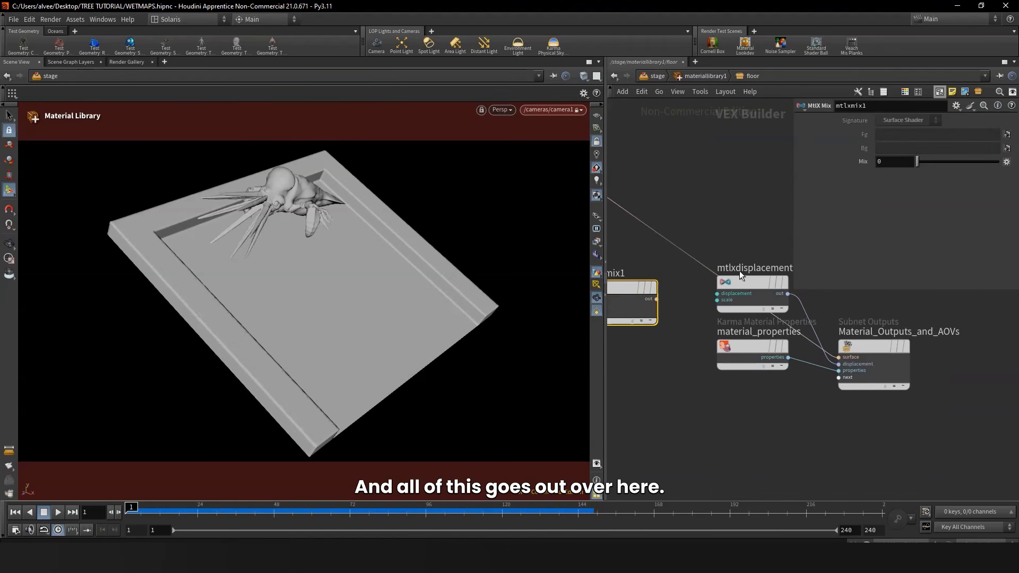
{"action": "left_click", "coordinate": [744, 277]}
{"action": "left_click_drag", "start_coordinate": [752, 272], "coordinate": [752, 273]}
{"action": "left_click_drag", "start_coordinate": [751, 276], "coordinate": [730, 393]}
{"action": "left_click", "coordinate": [656, 299]}
{"action": "left_click", "coordinate": [837, 357]}
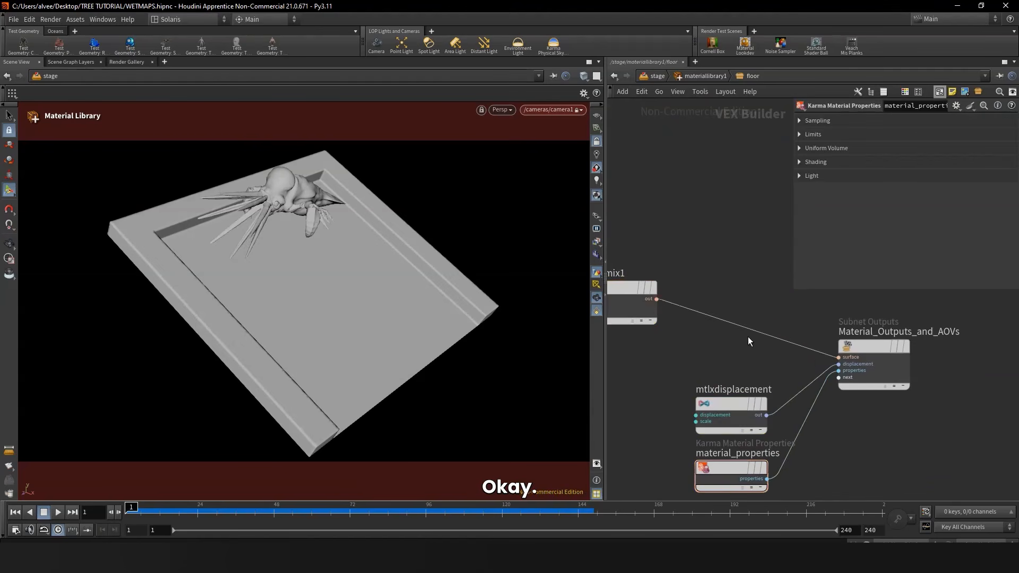
Step: Select both standard surface nodes and move them together to free space around the mix node
{"action": "scroll", "coordinate": [686, 348], "scroll_direction": "down", "scroll_amount": 2}
{"action": "middle_click_drag", "start_coordinate": [686, 347], "coordinate": [827, 339]}
{"action": "scroll", "coordinate": [620, 270], "scroll_direction": "down", "scroll_amount": 3}
{"action": "middle_click_drag", "start_coordinate": [620, 270], "coordinate": [644, 299]}
{"action": "left_click_drag", "start_coordinate": [651, 195], "coordinate": [704, 384]}
{"action": "left_click_drag", "start_coordinate": [677, 328], "coordinate": [642, 278]}
{"action": "middle_click_drag", "start_coordinate": [692, 332], "coordinate": [692, 321]}
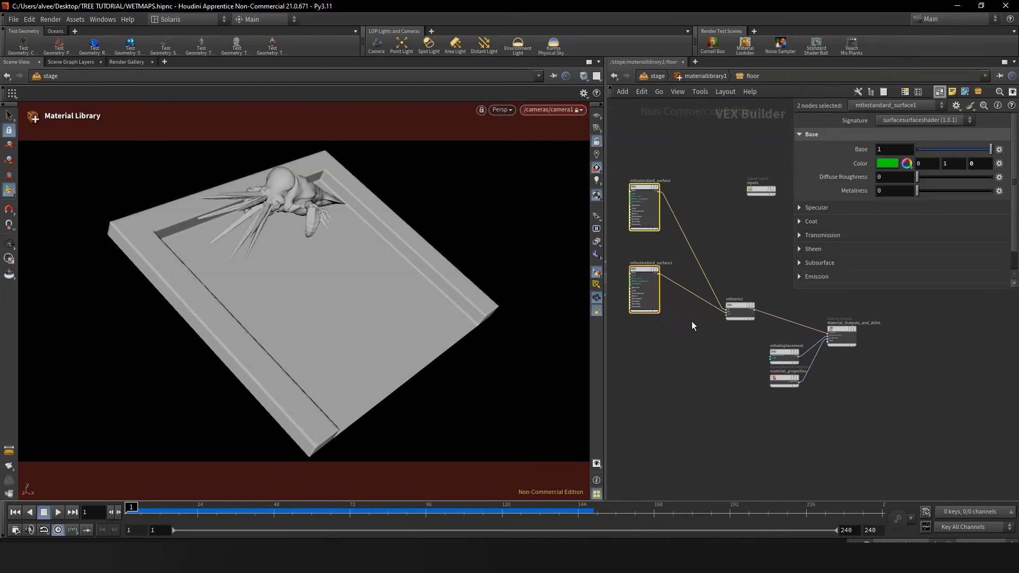
Step: Add a MtlX Geometry Property Value node below the surfaces and wire its output into the mix input of the MtlX Mix
{"action": "scroll", "coordinate": [692, 320], "scroll_direction": "up", "scroll_amount": 3}
{"action": "left_click", "coordinate": [675, 324]}
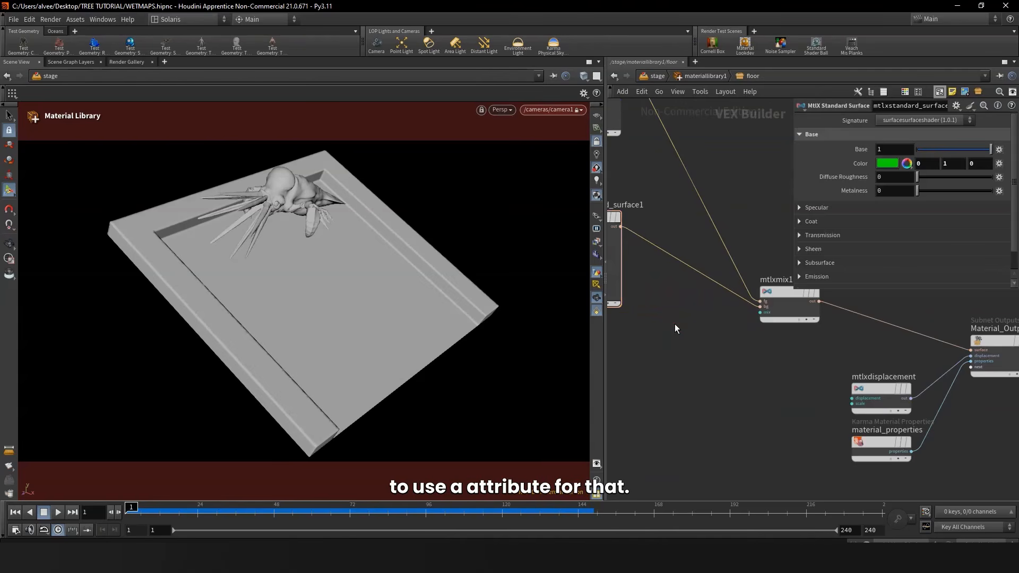
{"action": "key", "text": "Tab"}
{"action": "type", "text": "ge"}
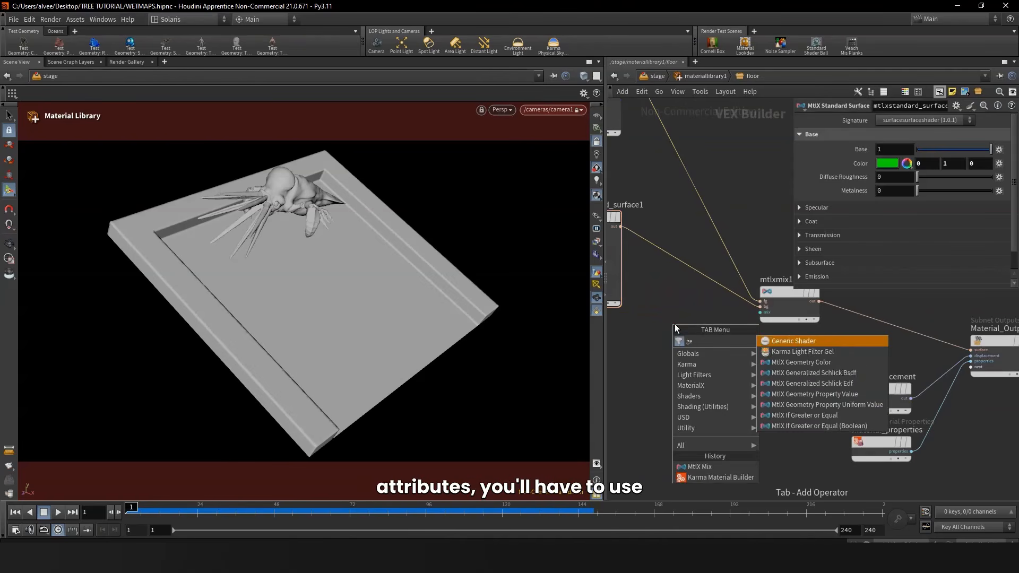
{"action": "type", "text": "ompr"}
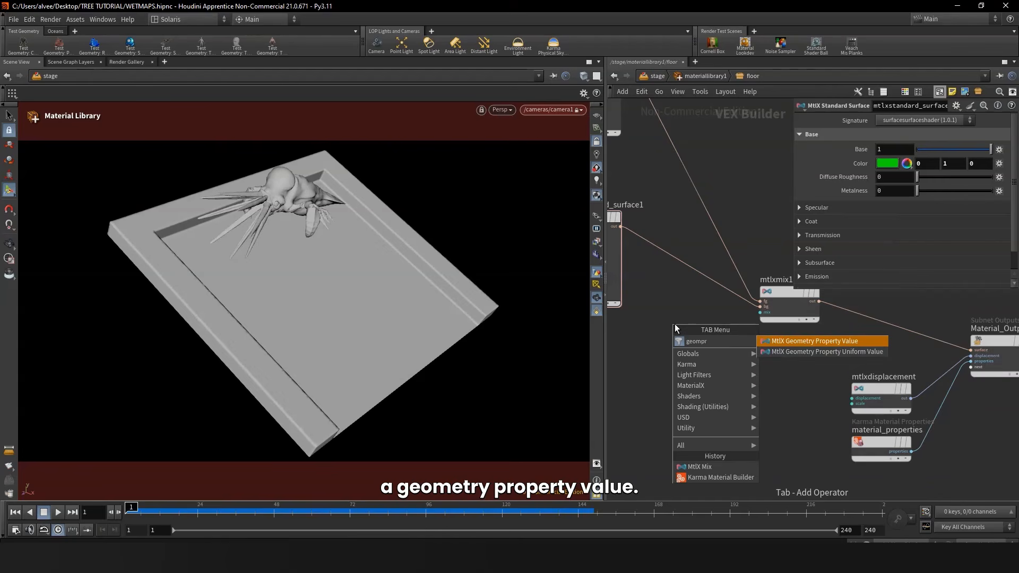
{"action": "left_click", "coordinate": [848, 345]}
{"action": "left_click", "coordinate": [641, 376]}
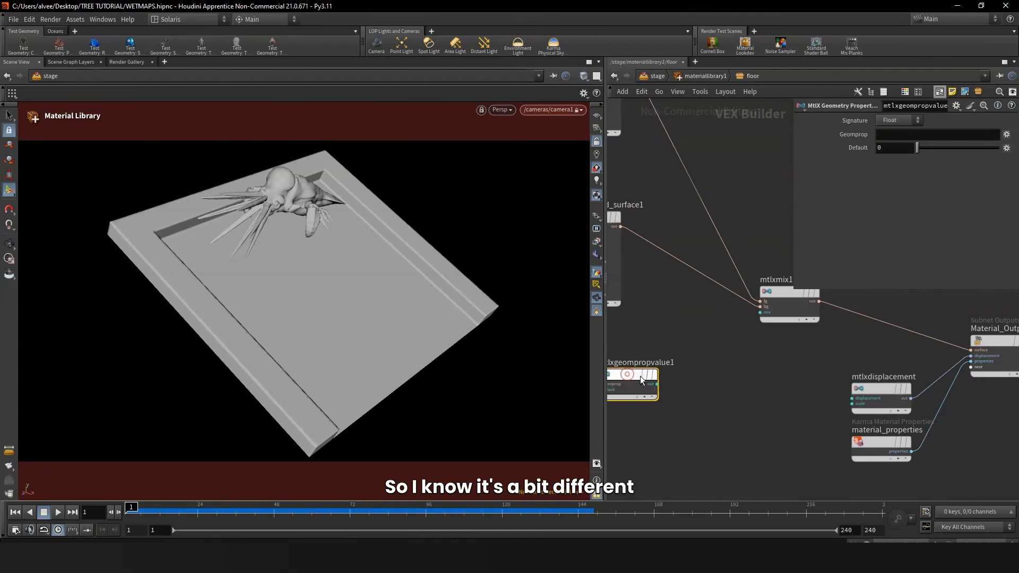
{"action": "left_click_drag", "start_coordinate": [676, 384], "coordinate": [770, 332]}
{"action": "left_click", "coordinate": [779, 321]}
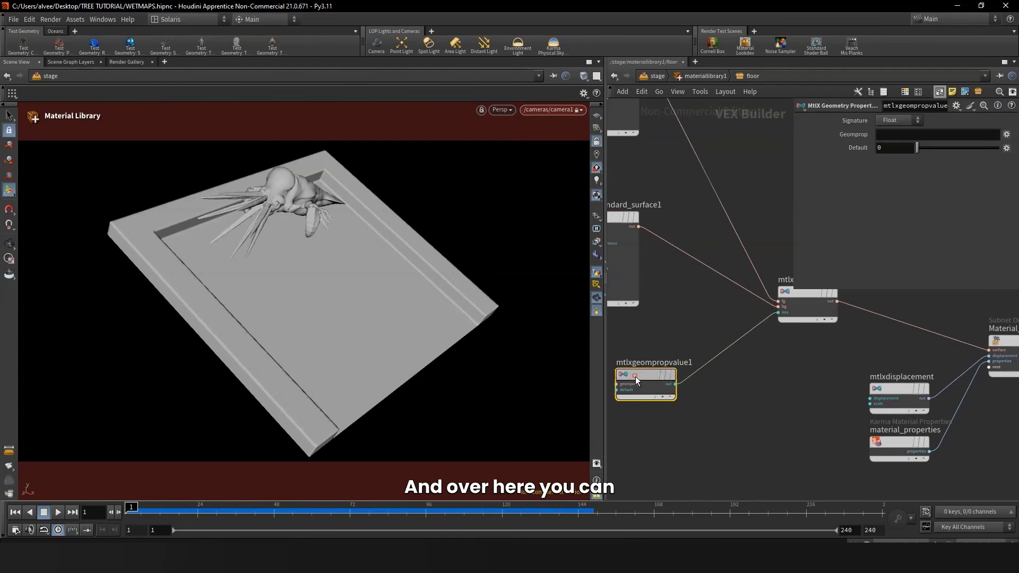
Step: Set the geometry property value node's Geomprop attribute name to wet
{"action": "left_click", "coordinate": [903, 136]}
{"action": "type", "text": "wet"}
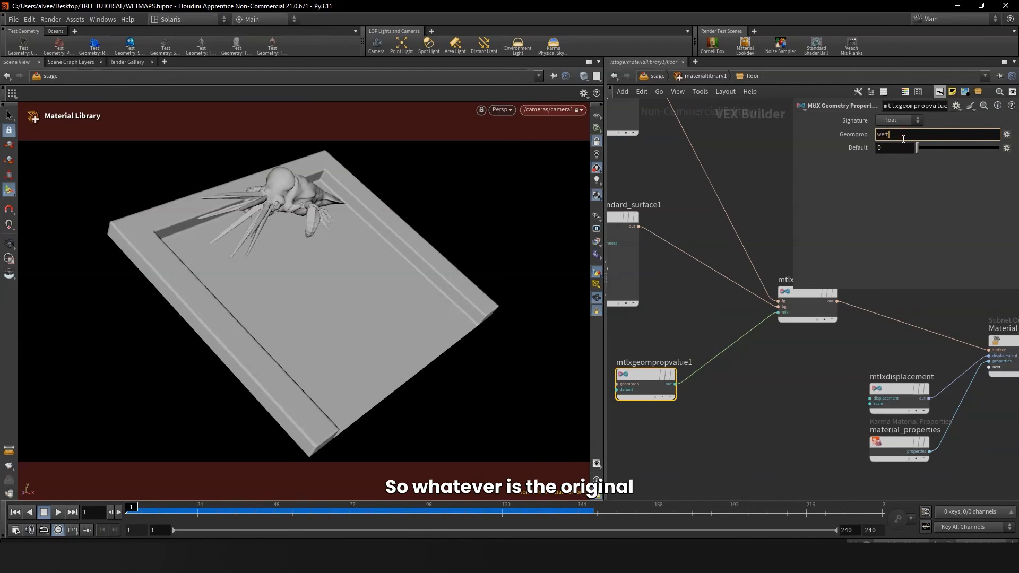
{"action": "key", "text": "Return"}
{"action": "left_click", "coordinate": [737, 398]}
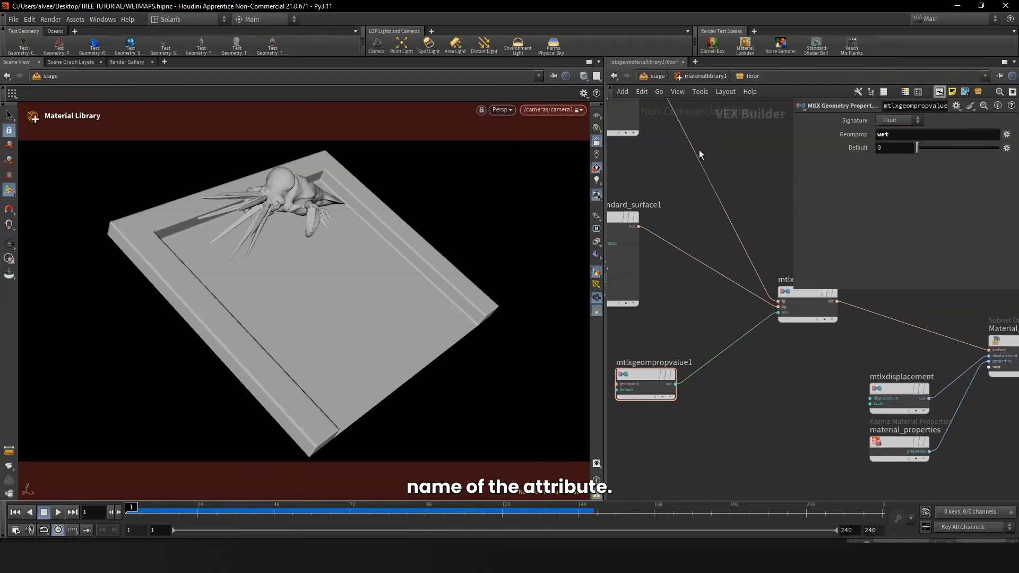
Step: Return to the stage network and try to add the floor material to the Material Linker's rules
{"action": "left_click", "coordinate": [658, 78]}
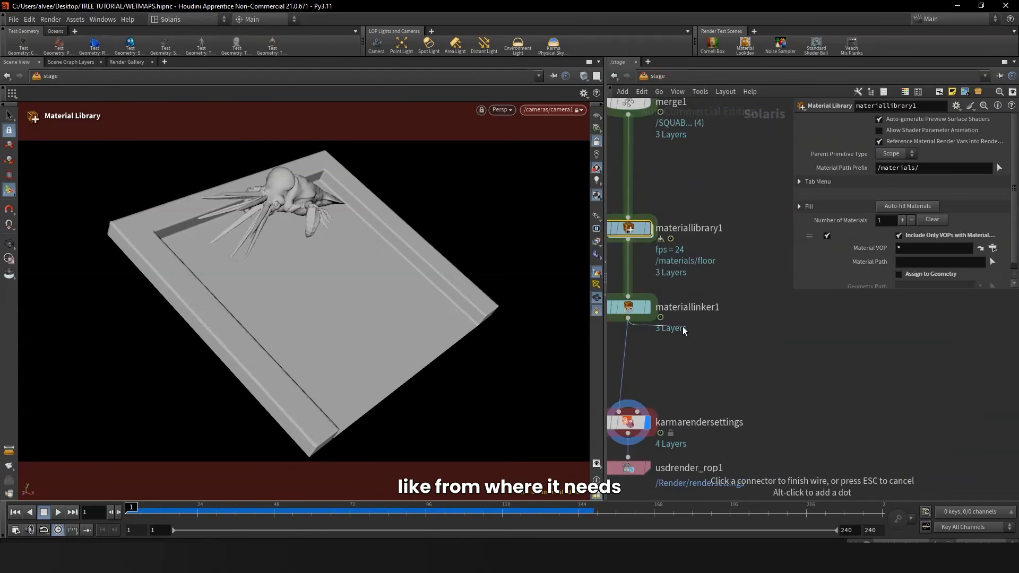
{"action": "key", "text": "Escape"}
{"action": "left_click", "coordinate": [637, 307]}
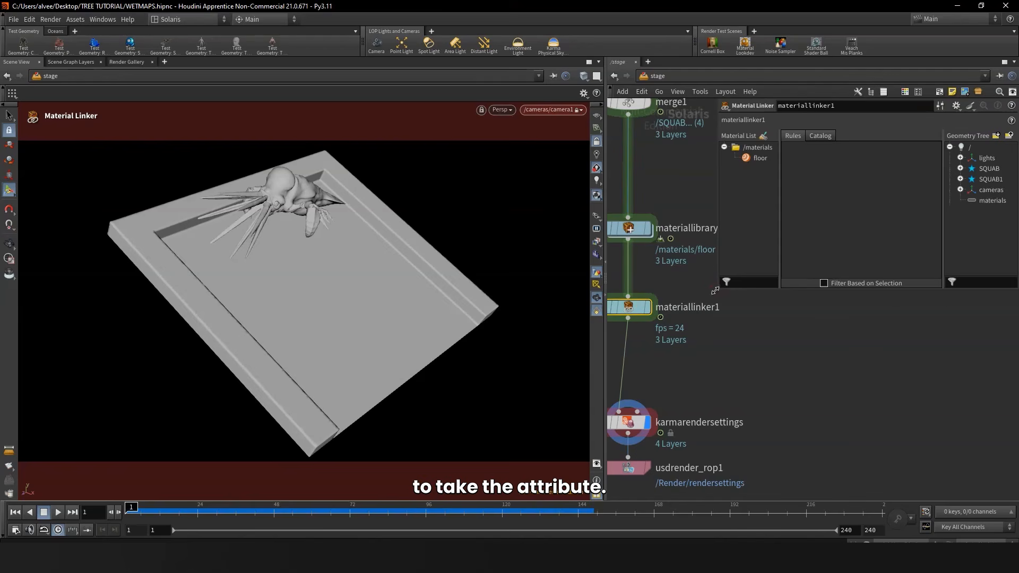
{"action": "left_click_drag", "start_coordinate": [715, 291], "coordinate": [714, 305]}
{"action": "left_click_drag", "start_coordinate": [753, 157], "coordinate": [802, 225]}
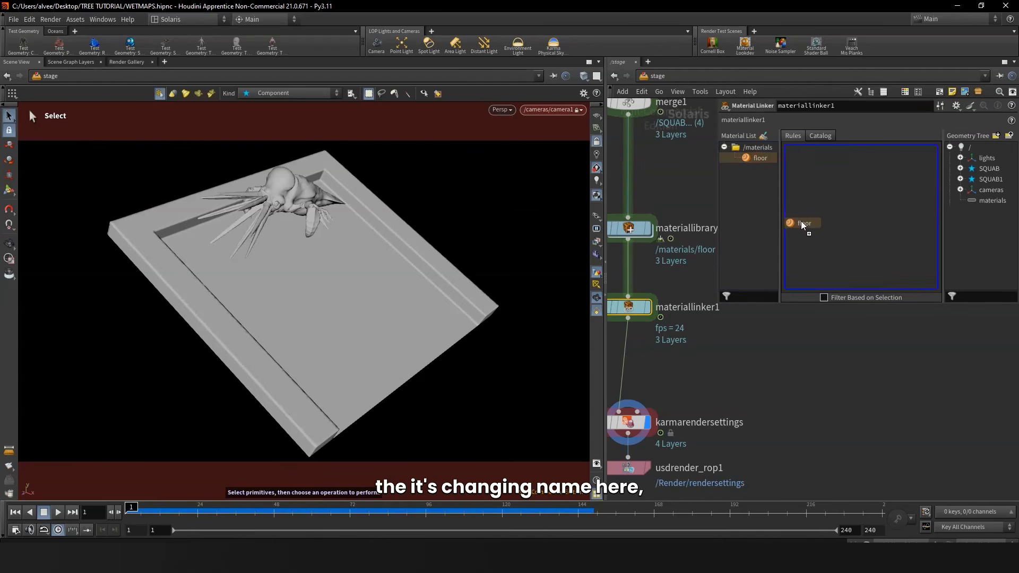
Step: Display the SOP Import node that loads the collision geometry and rename it floor
{"action": "scroll", "coordinate": [796, 315], "scroll_direction": "down", "scroll_amount": 5}
{"action": "middle_click_drag", "start_coordinate": [817, 312], "coordinate": [728, 494]}
{"action": "scroll", "coordinate": [677, 299], "scroll_direction": "up", "scroll_amount": 4}
{"action": "middle_click_drag", "start_coordinate": [669, 316], "coordinate": [701, 430]}
{"action": "left_click", "coordinate": [679, 366]}
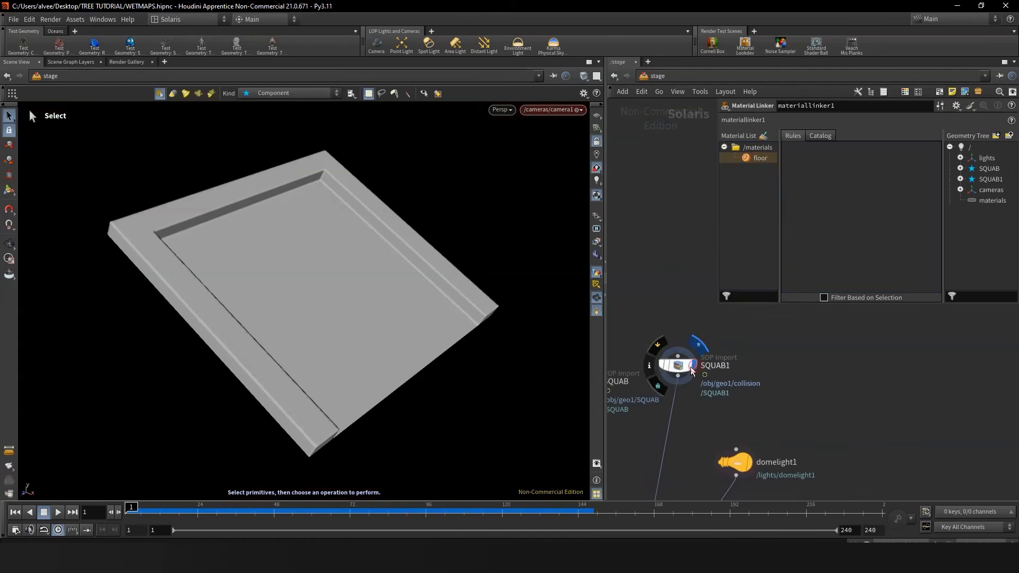
{"action": "double_click", "coordinate": [717, 366]}
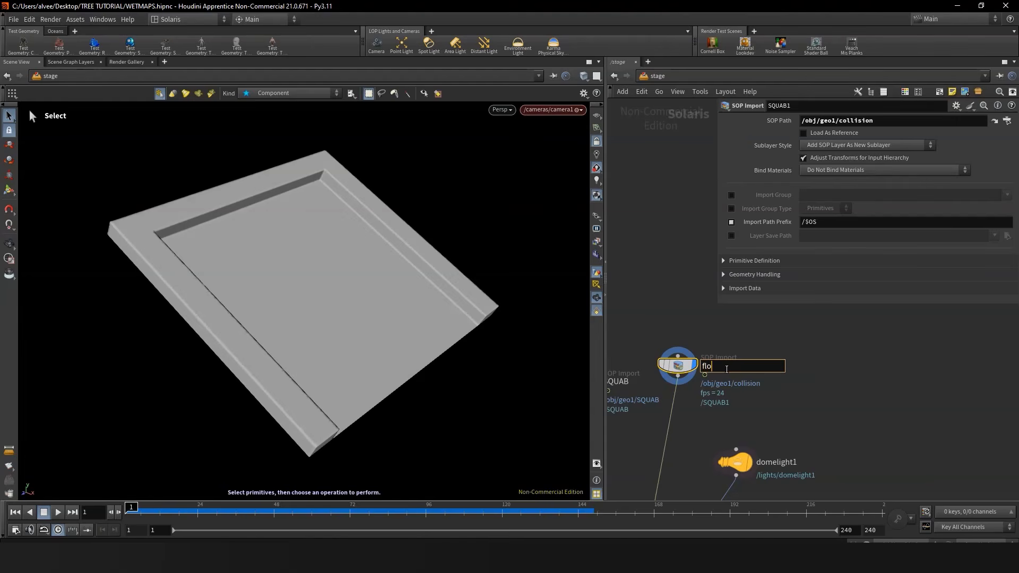
{"action": "type", "text": "floor"}
{"action": "key", "text": "Return"}
Step: Display the karmarendersettings node again and assign the floor material to the floor geometry in the Material Linker
{"action": "scroll", "coordinate": [790, 386], "scroll_direction": "down", "scroll_amount": 5}
{"action": "middle_click_drag", "start_coordinate": [790, 386], "coordinate": [702, 223]}
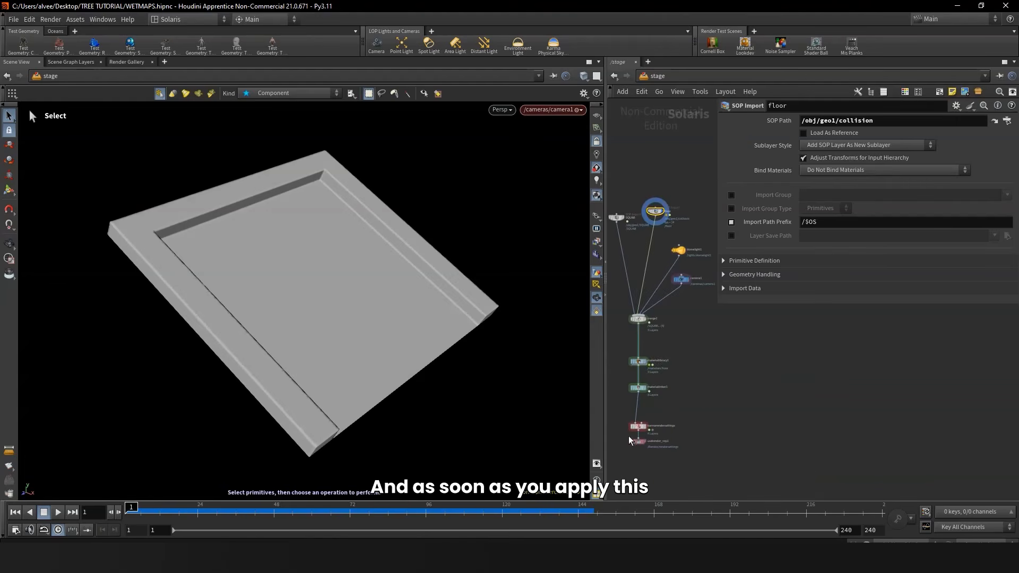
{"action": "scroll", "coordinate": [640, 424], "scroll_direction": "up", "scroll_amount": 5}
{"action": "left_click", "coordinate": [633, 333]}
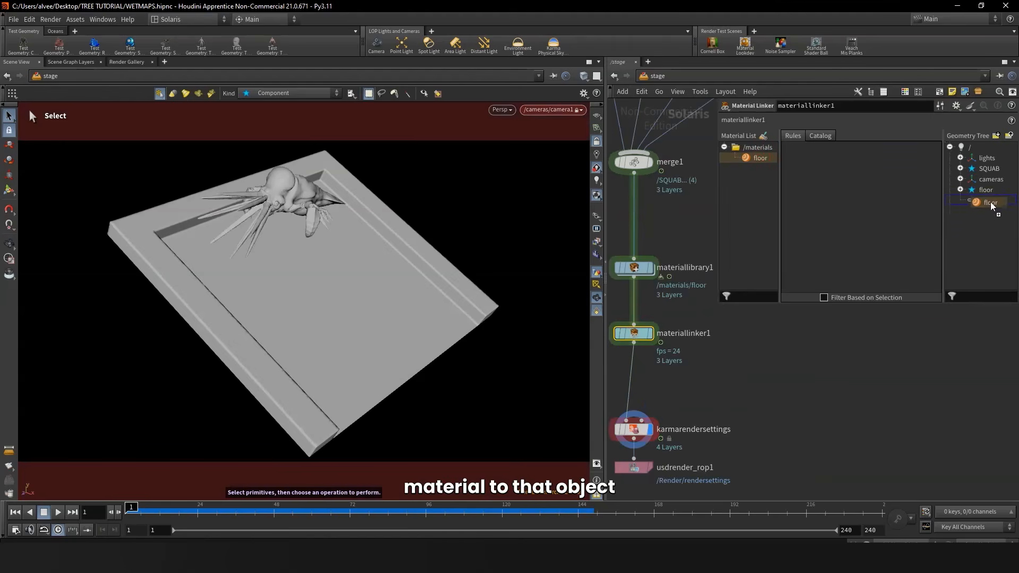
{"action": "left_click_drag", "start_coordinate": [992, 207], "coordinate": [986, 192]}
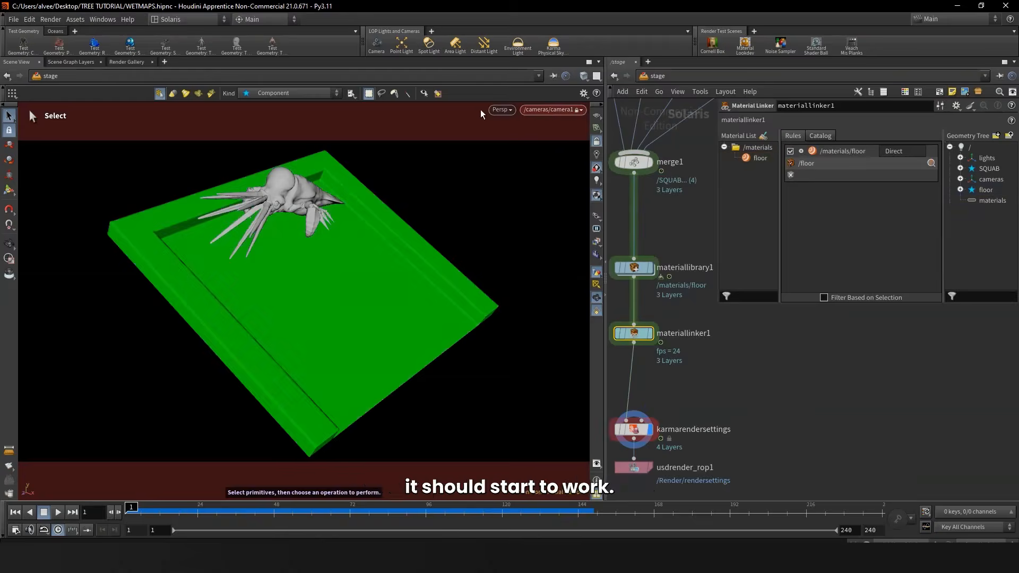
Step: Move the timeline to frame 65 and switch the viewport renderer to Karma XPU
{"action": "left_click", "coordinate": [10, 244]}
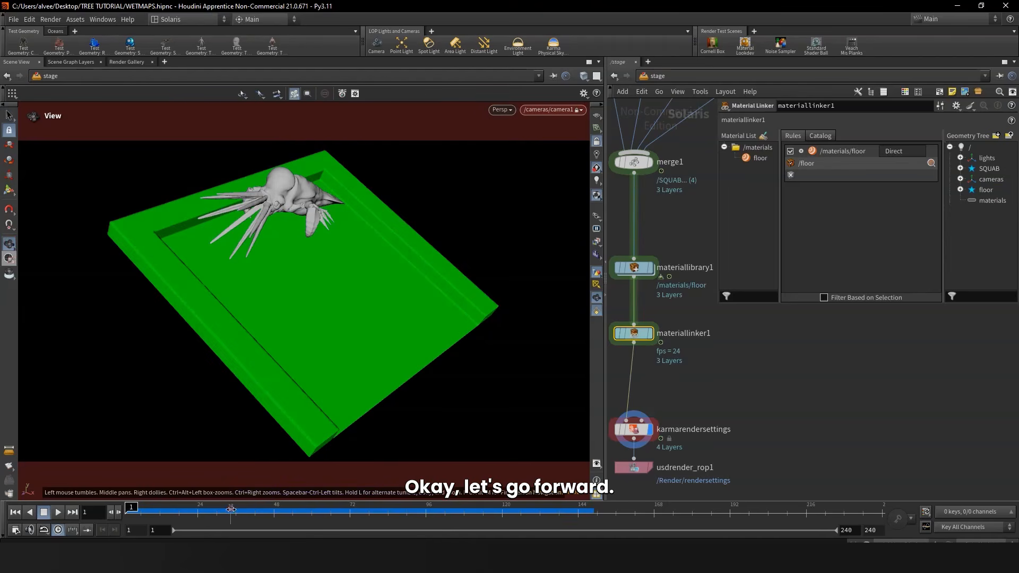
{"action": "left_click_drag", "start_coordinate": [231, 509], "coordinate": [328, 511]}
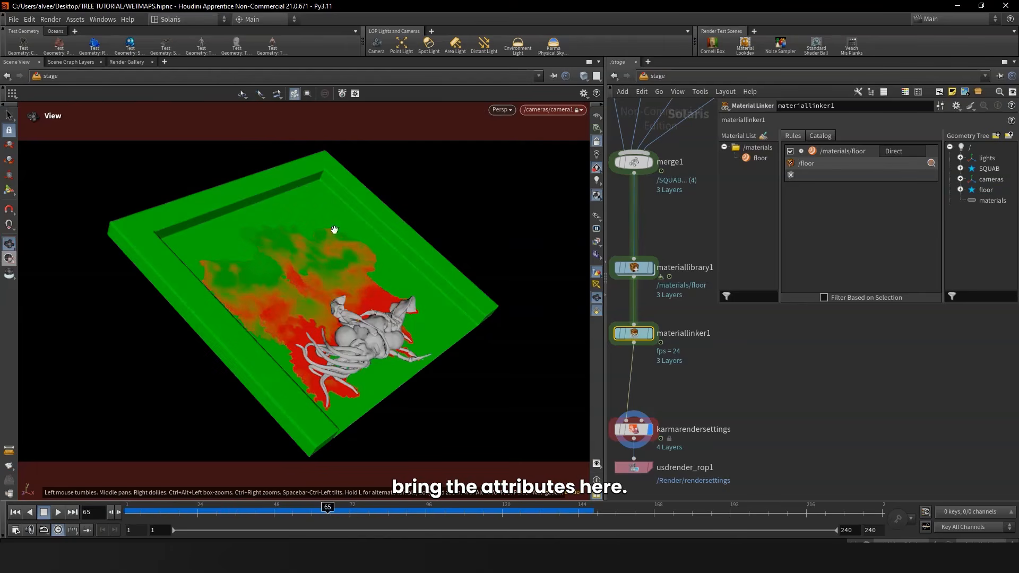
{"action": "left_click", "coordinate": [502, 110]}
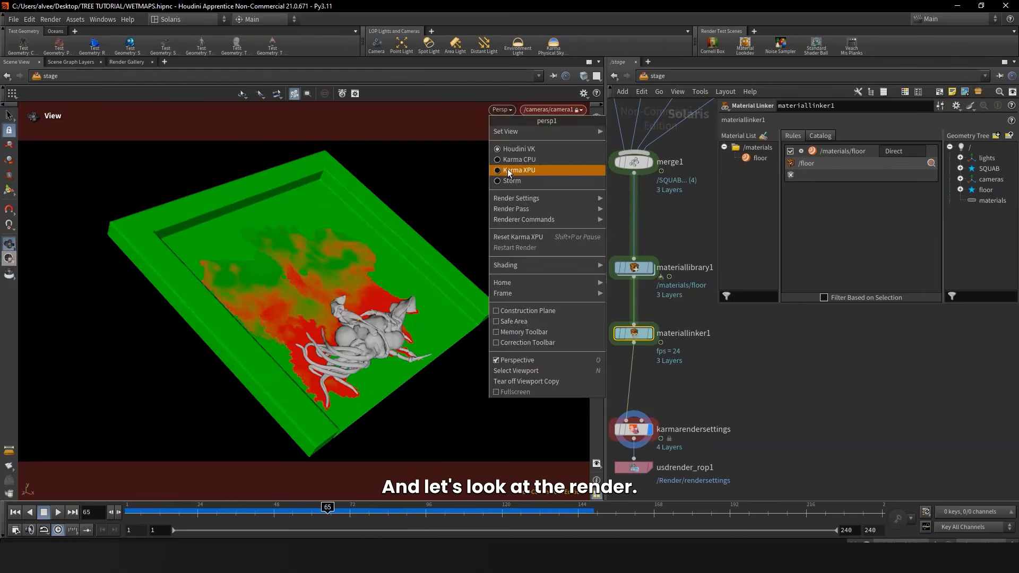
{"action": "left_click", "coordinate": [551, 170]}
Step: Open the floor material's network inside the material library and rename the green standard surface DRY
{"action": "double_click", "coordinate": [642, 272]}
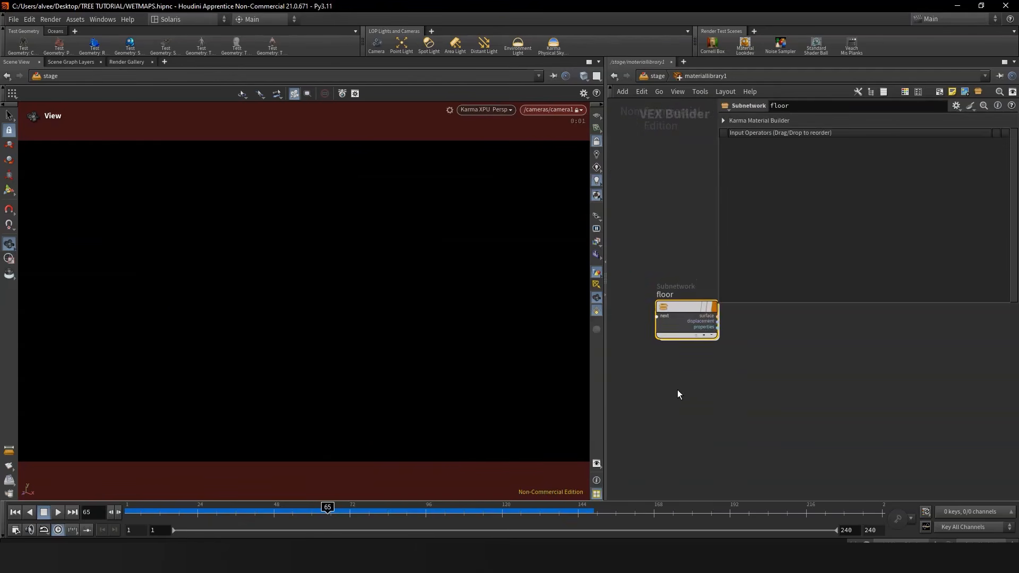
{"action": "double_click", "coordinate": [683, 301]}
{"action": "scroll", "coordinate": [734, 403], "scroll_direction": "down", "scroll_amount": 4}
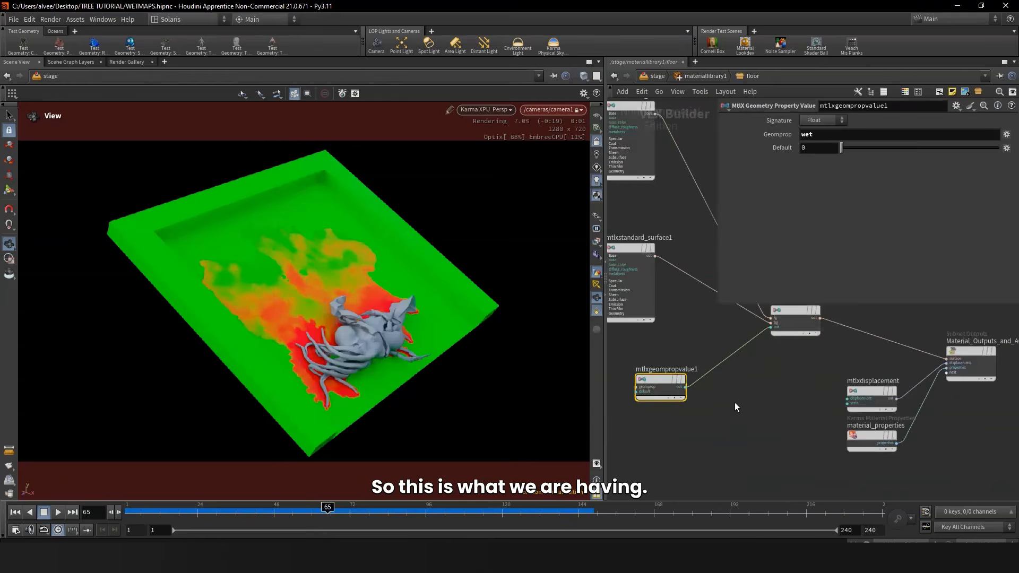
{"action": "middle_click_drag", "start_coordinate": [734, 403], "coordinate": [742, 437]}
{"action": "scroll", "coordinate": [670, 284], "scroll_direction": "up", "scroll_amount": 4}
{"action": "left_click", "coordinate": [675, 262]}
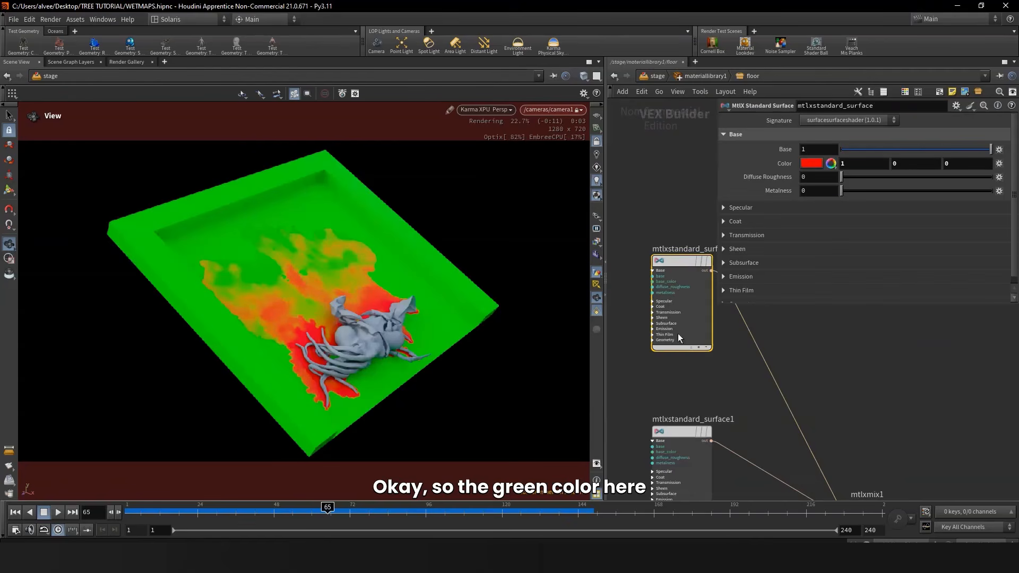
{"action": "left_click", "coordinate": [670, 434]}
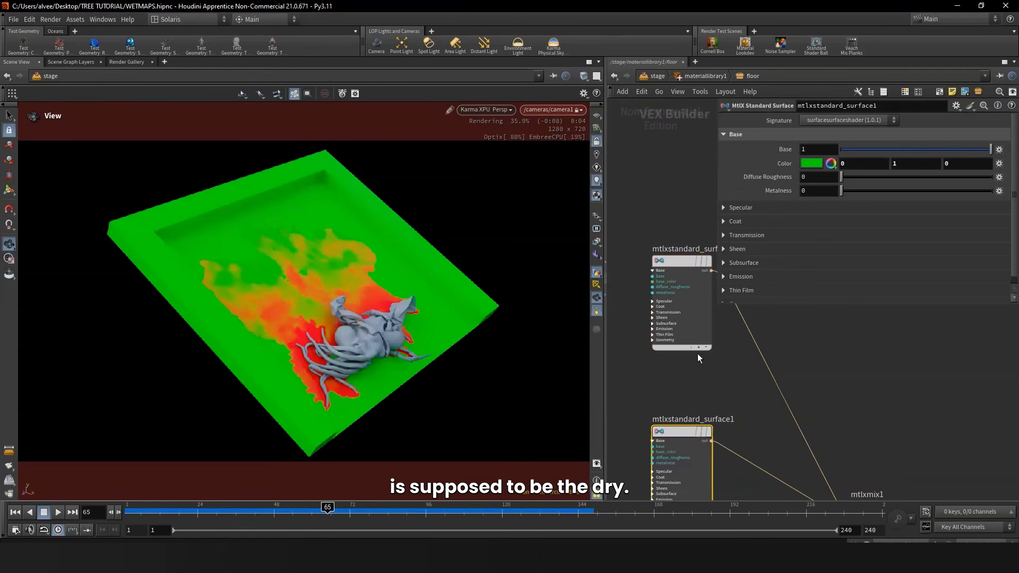
{"action": "double_click", "coordinate": [675, 419]}
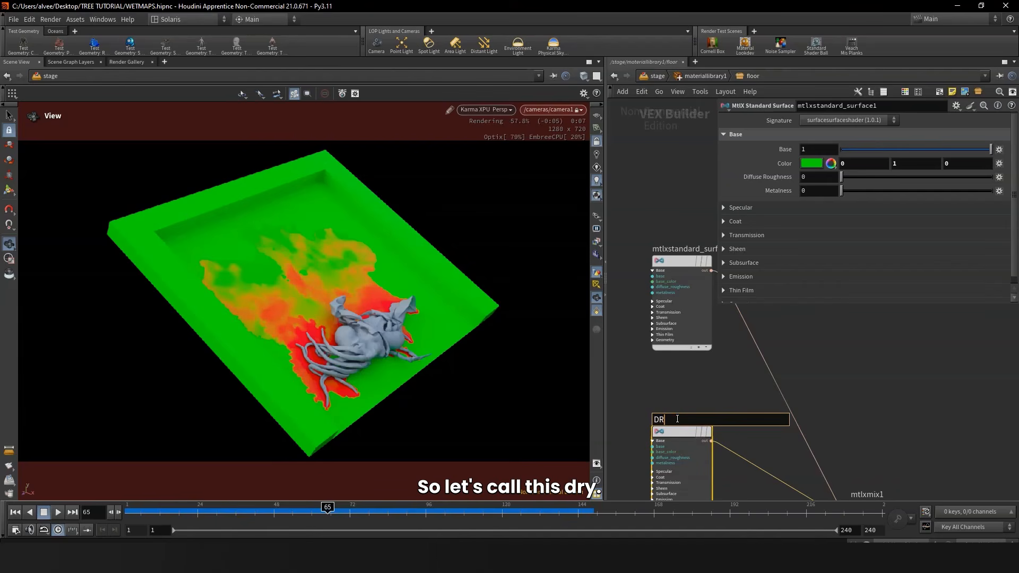
Step: Rename the red standard surface node WET
{"action": "left_click", "coordinate": [677, 259]}
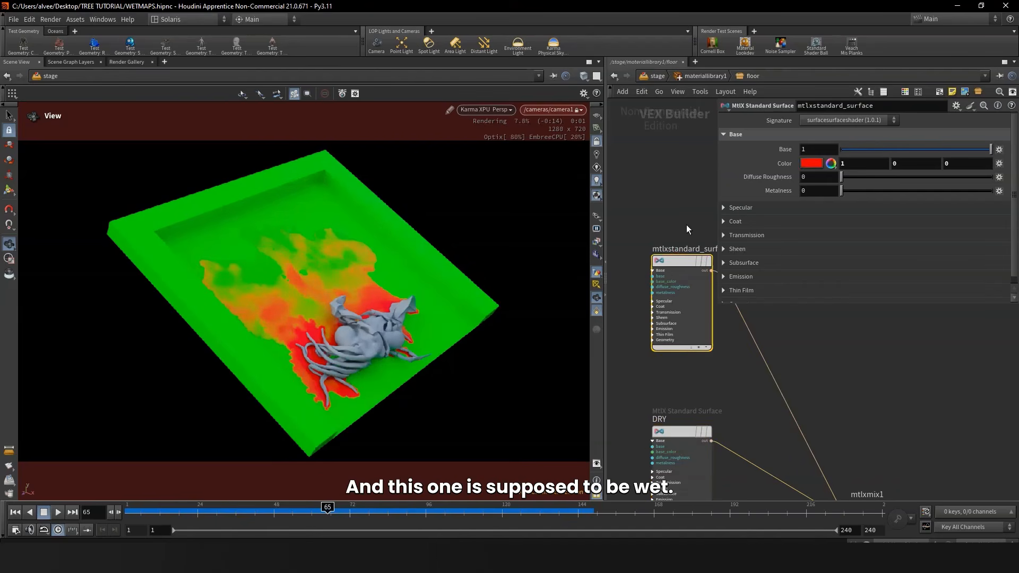
{"action": "type", "text": "WET"}
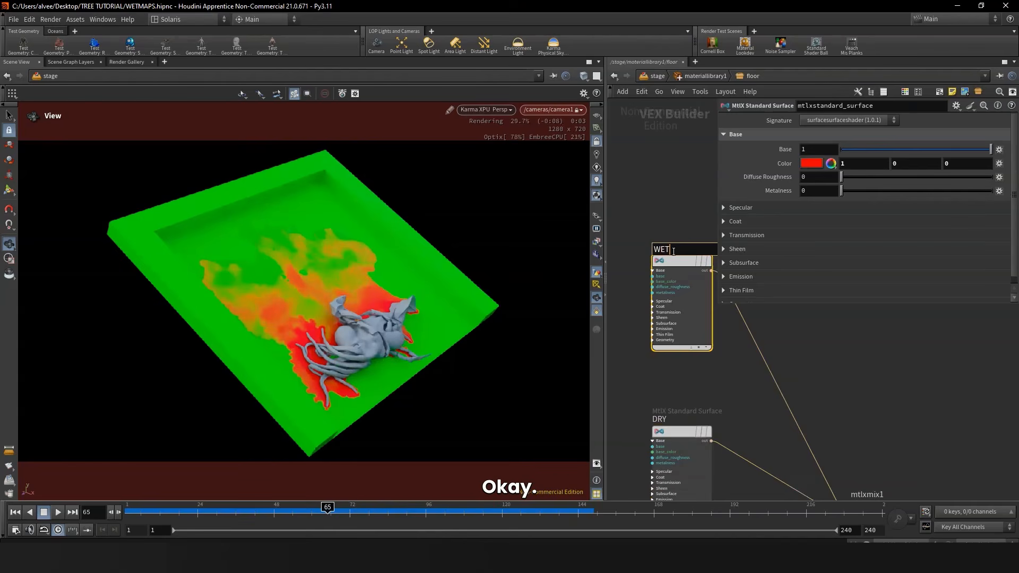
{"action": "key", "text": "Return"}
Step: Set the DRY surface's base color to a neutral gray of 0.5, 0.5, 0.5
{"action": "middle_click_drag", "start_coordinate": [657, 432], "coordinate": [658, 383]}
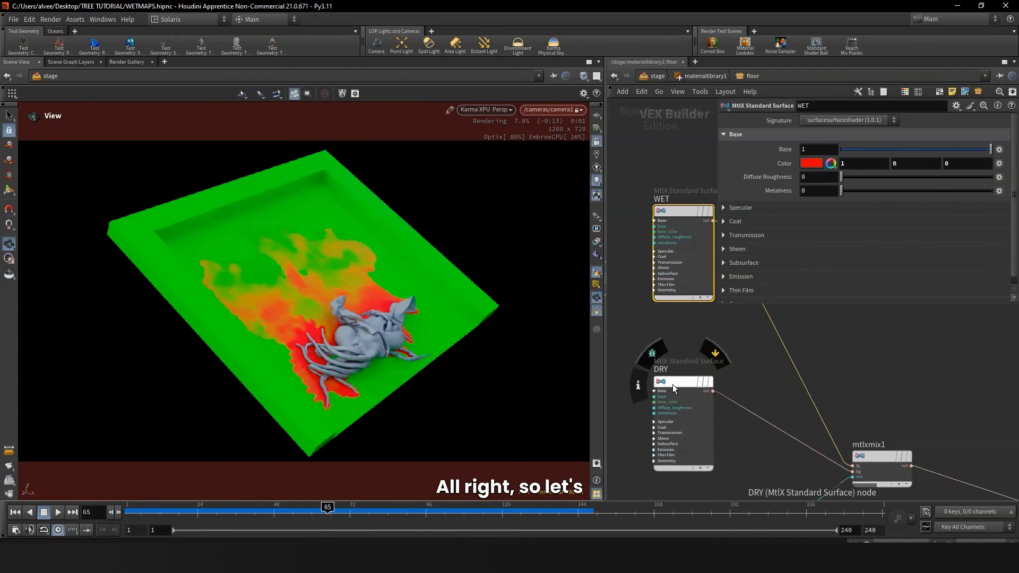
{"action": "left_click", "coordinate": [674, 381]}
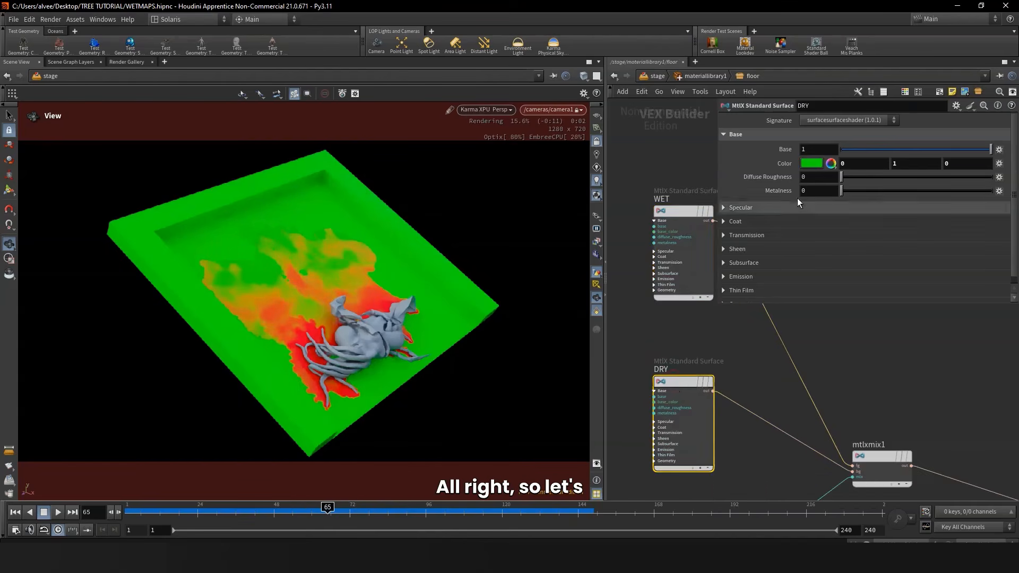
{"action": "left_click", "coordinate": [809, 164]}
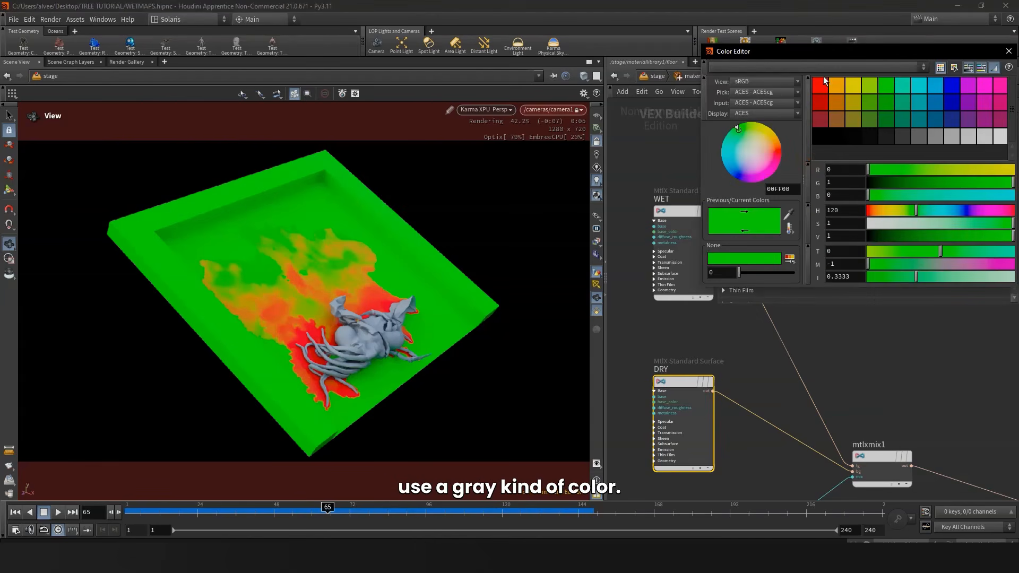
{"action": "left_click_drag", "start_coordinate": [823, 52], "coordinate": [700, 52]}
{"action": "left_click", "coordinate": [832, 137]}
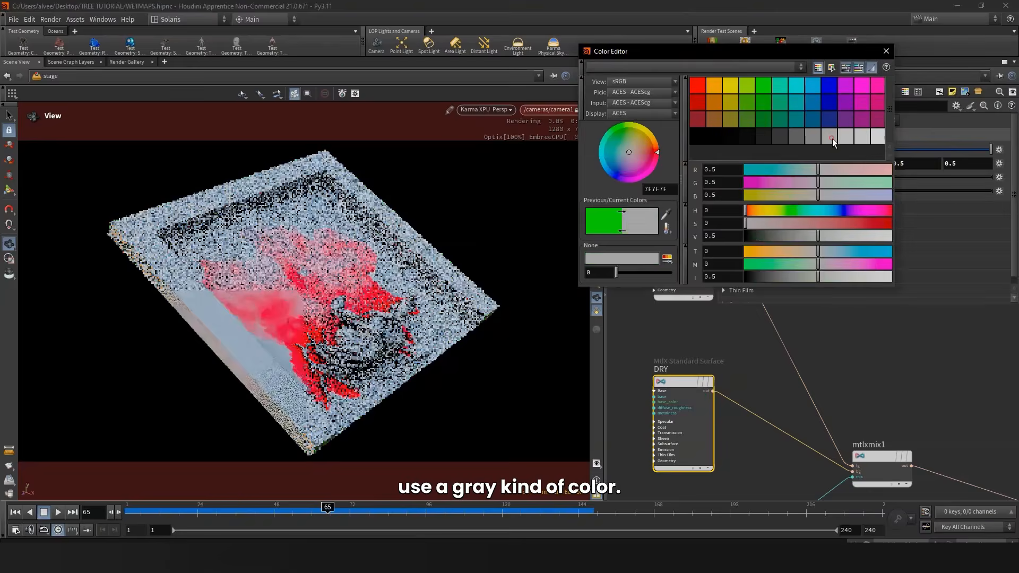
{"action": "left_click", "coordinate": [886, 51]}
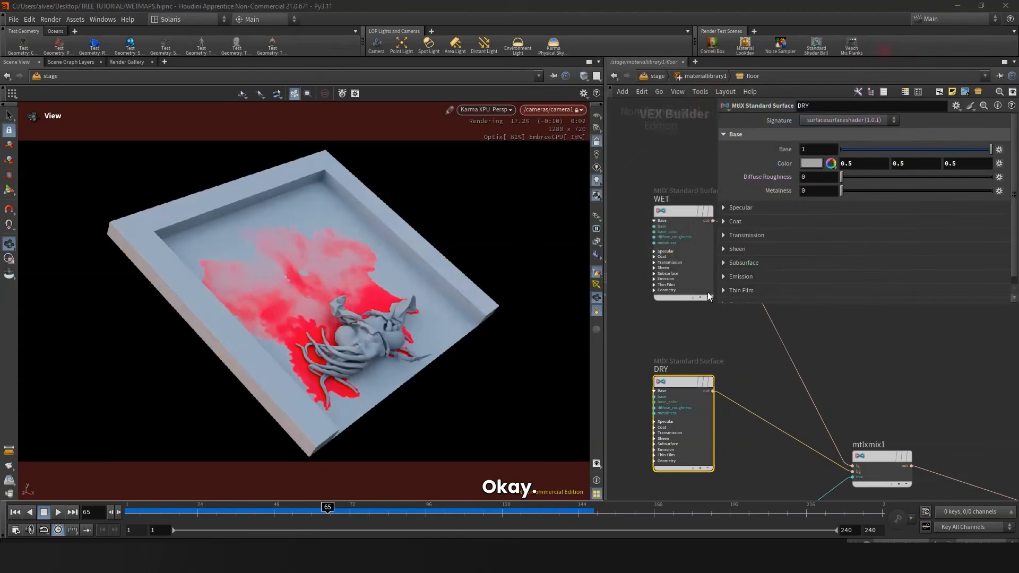
Step: Darken the WET surface's base color to a dark red of 0.193, 0, 0
{"action": "scroll", "coordinate": [666, 225], "scroll_direction": "up", "scroll_amount": 2}
{"action": "left_click", "coordinate": [674, 260]}
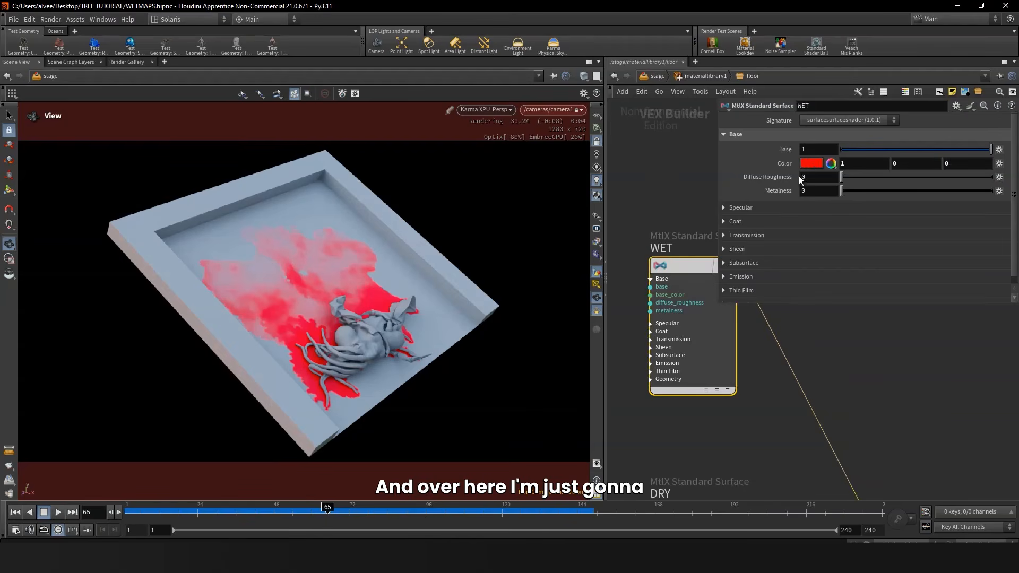
{"action": "left_click", "coordinate": [812, 163]}
{"action": "left_click_drag", "start_coordinate": [775, 235], "coordinate": [773, 236]}
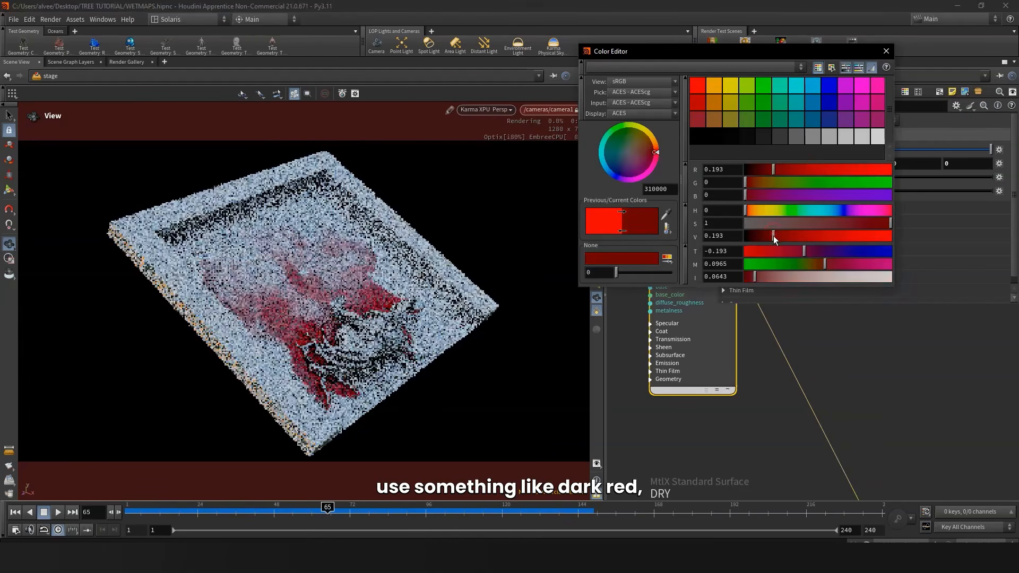
{"action": "left_click", "coordinate": [884, 52]}
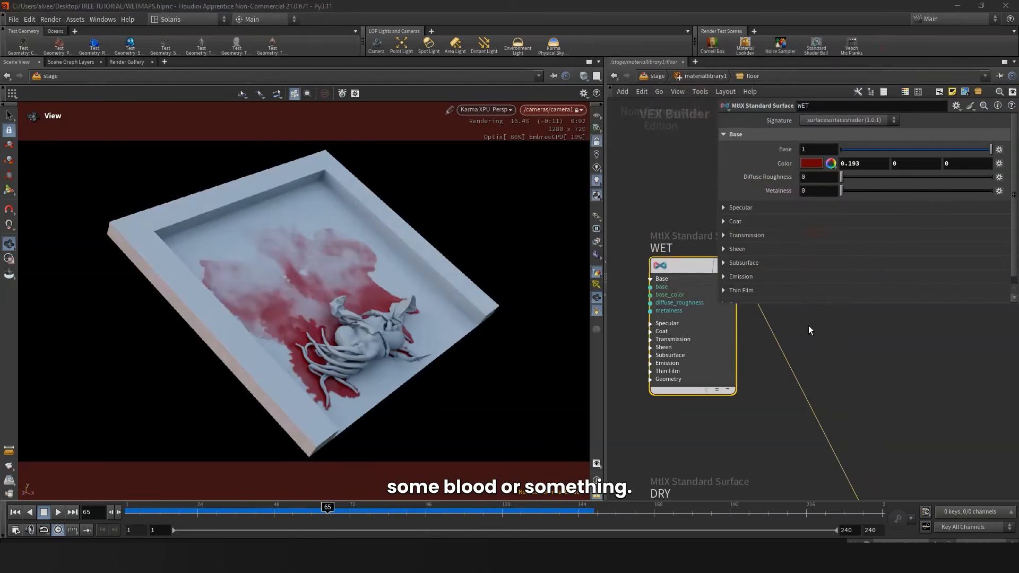
Step: Set the DRY surface's specular to 0.213 and its specular roughness to 0.72
{"action": "scroll", "coordinate": [808, 329], "scroll_direction": "down", "scroll_amount": 4}
{"action": "middle_click_drag", "start_coordinate": [773, 386], "coordinate": [658, 338]}
{"action": "scroll", "coordinate": [620, 397], "scroll_direction": "up", "scroll_amount": 4}
{"action": "left_click", "coordinate": [620, 397]}
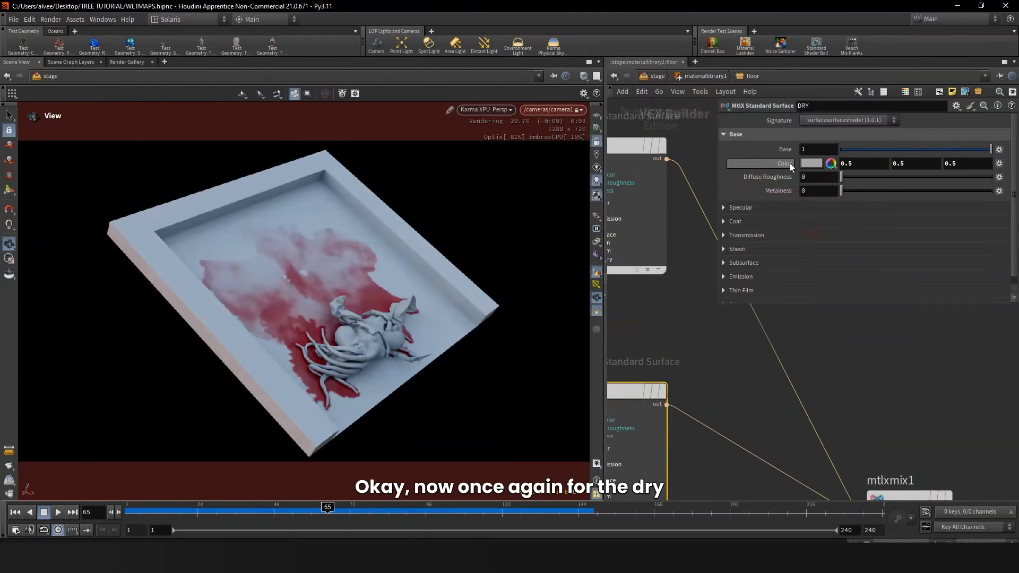
{"action": "left_click", "coordinate": [763, 208]}
{"action": "left_click", "coordinate": [874, 223]}
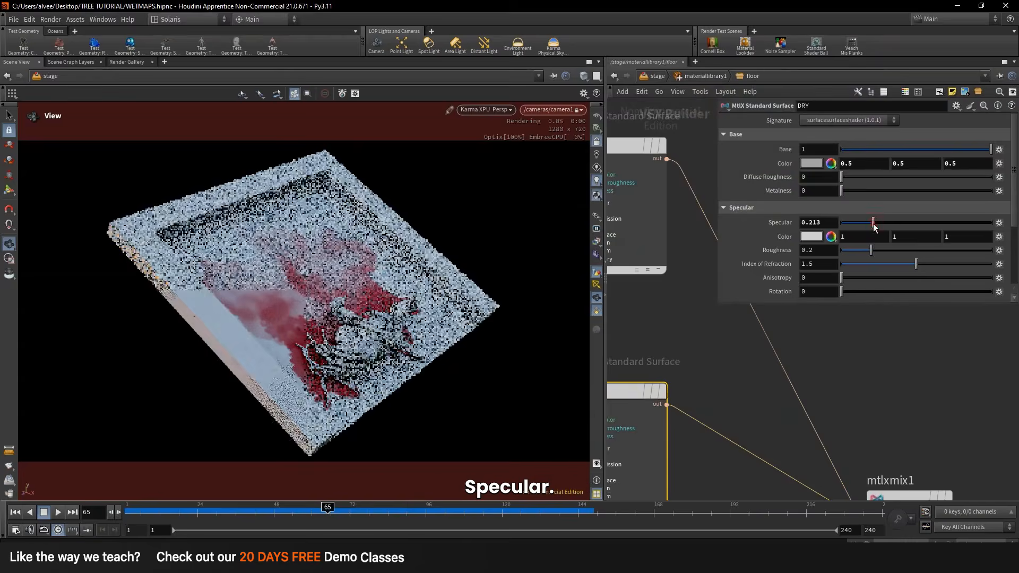
{"action": "left_click", "coordinate": [948, 249]}
Step: Show the WET surface's specular settings and set its base color to a deeper red of 0.131, 0, 0
{"action": "scroll", "coordinate": [753, 338], "scroll_direction": "down", "scroll_amount": 2}
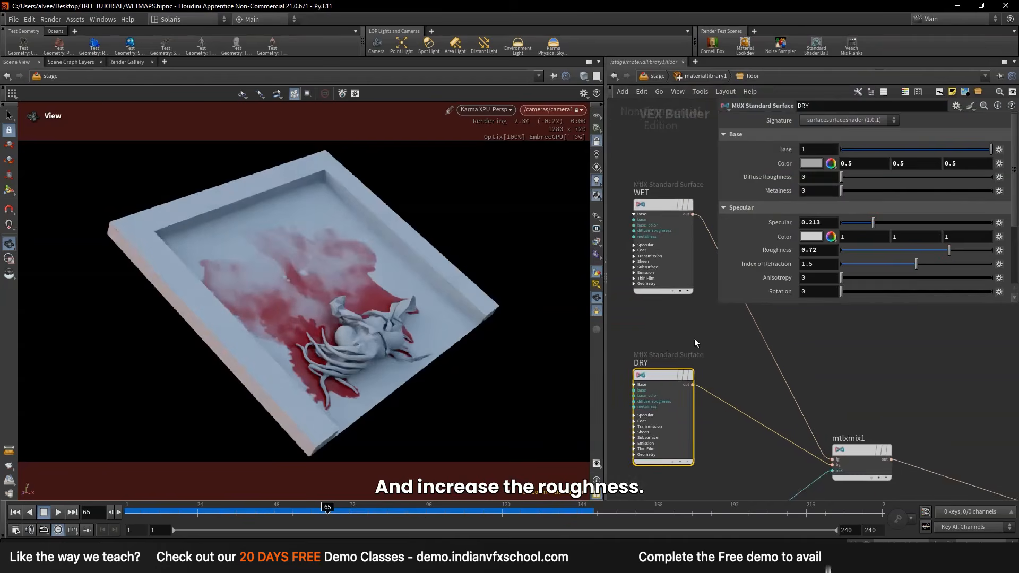
{"action": "middle_click_drag", "start_coordinate": [695, 339], "coordinate": [698, 370]}
{"action": "scroll", "coordinate": [646, 224], "scroll_direction": "up", "scroll_amount": 3}
{"action": "left_click", "coordinate": [667, 241]}
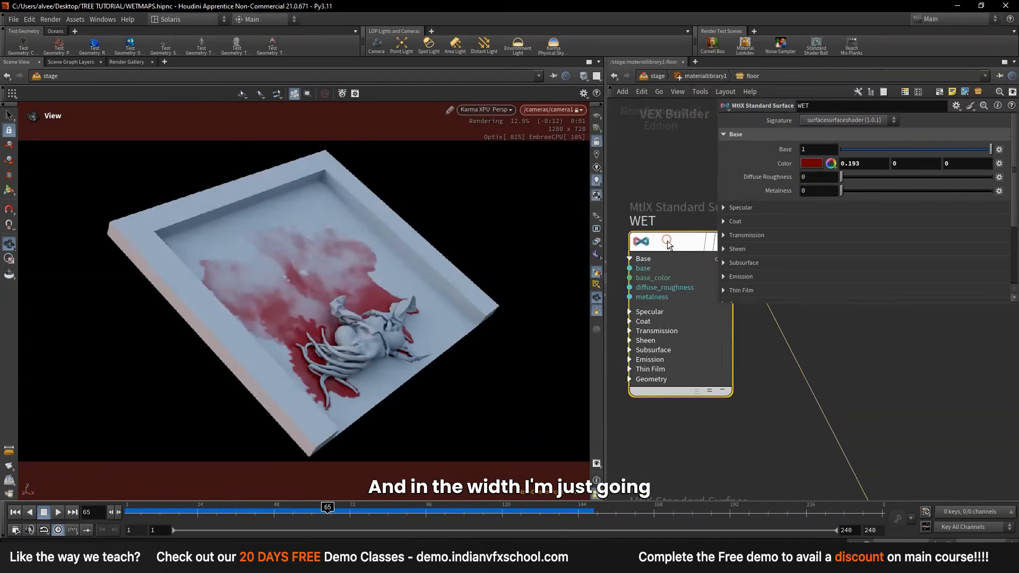
{"action": "left_click", "coordinate": [736, 208]}
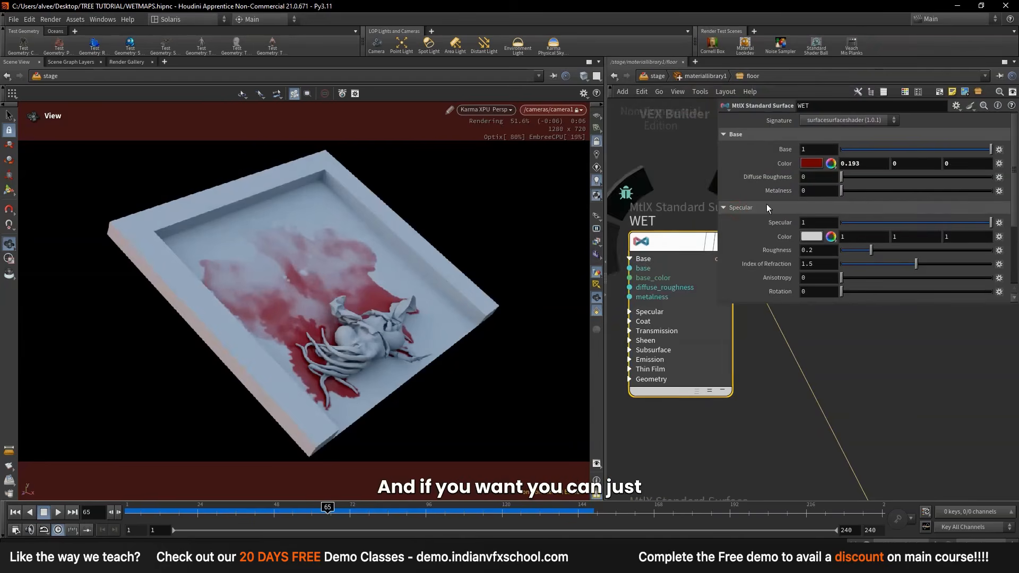
{"action": "left_click", "coordinate": [807, 166]}
{"action": "left_click_drag", "start_coordinate": [779, 237], "coordinate": [764, 237]}
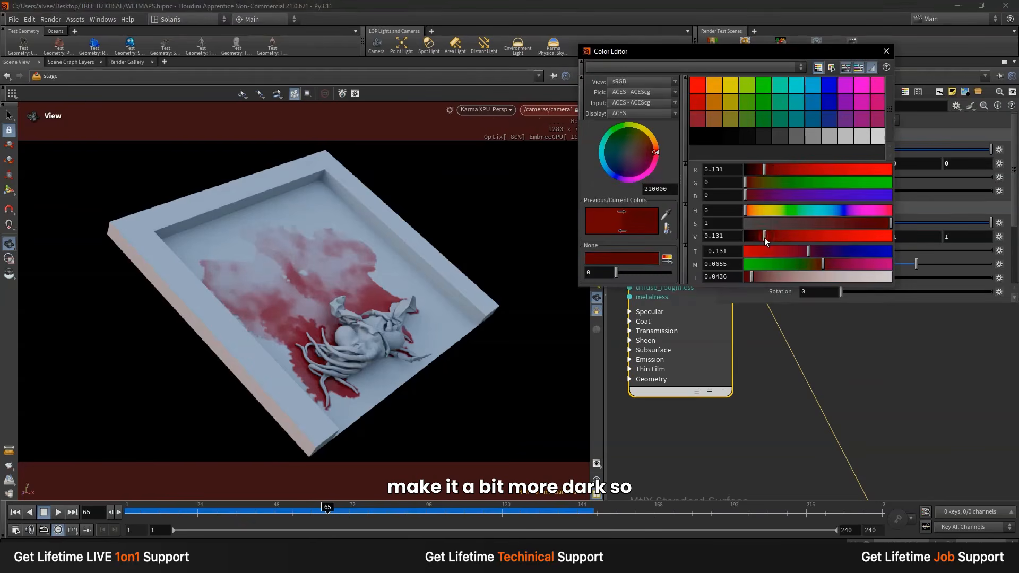
{"action": "left_click", "coordinate": [885, 52]}
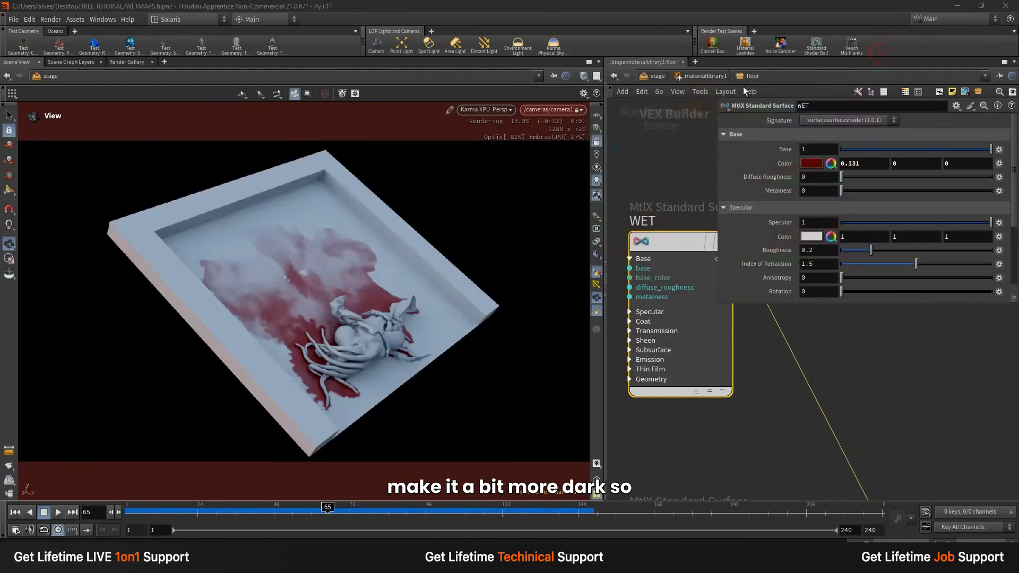
Step: Return to the stage network and check the Karma render at other frames, ending at frame 61
{"action": "left_click", "coordinate": [662, 78]}
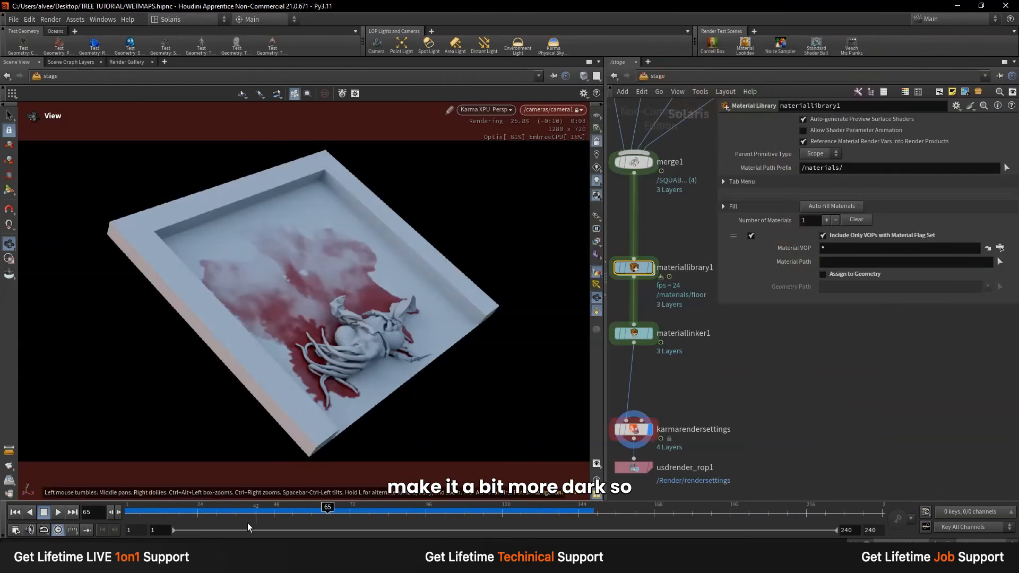
{"action": "left_click", "coordinate": [208, 515]}
{"action": "left_click", "coordinate": [316, 515]}
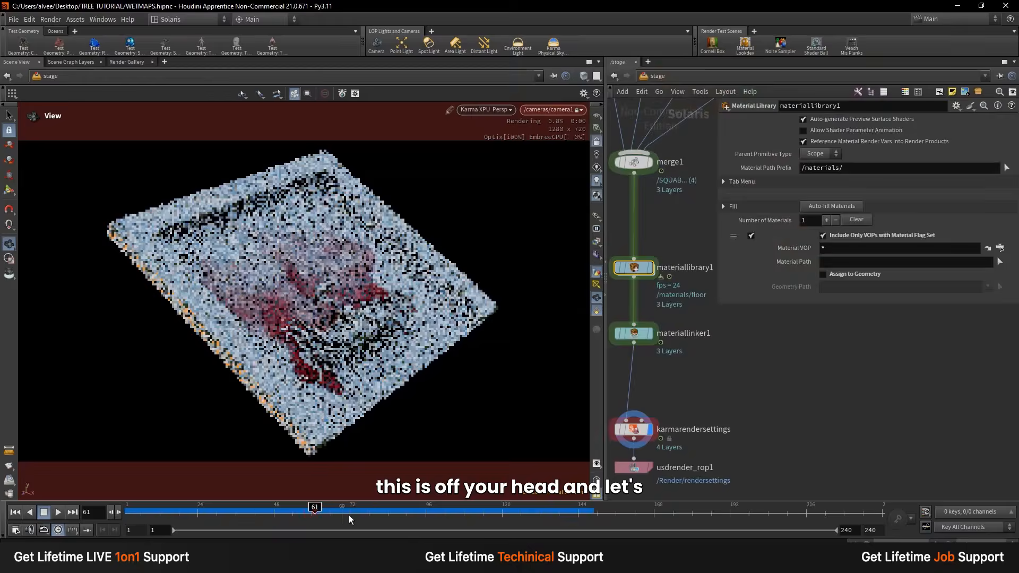
Step: Move to frame 87 and set the Karma render settings' path traced samples to 20
{"action": "left_click", "coordinate": [403, 515]}
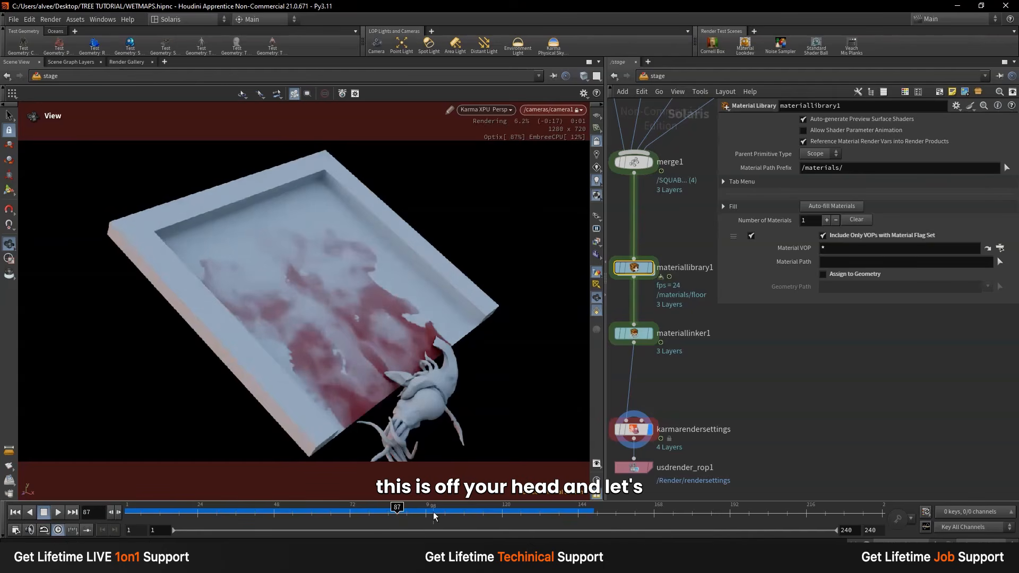
{"action": "scroll", "coordinate": [678, 371], "scroll_direction": "down", "scroll_amount": 3}
{"action": "scroll", "coordinate": [664, 335], "scroll_direction": "up", "scroll_amount": 5}
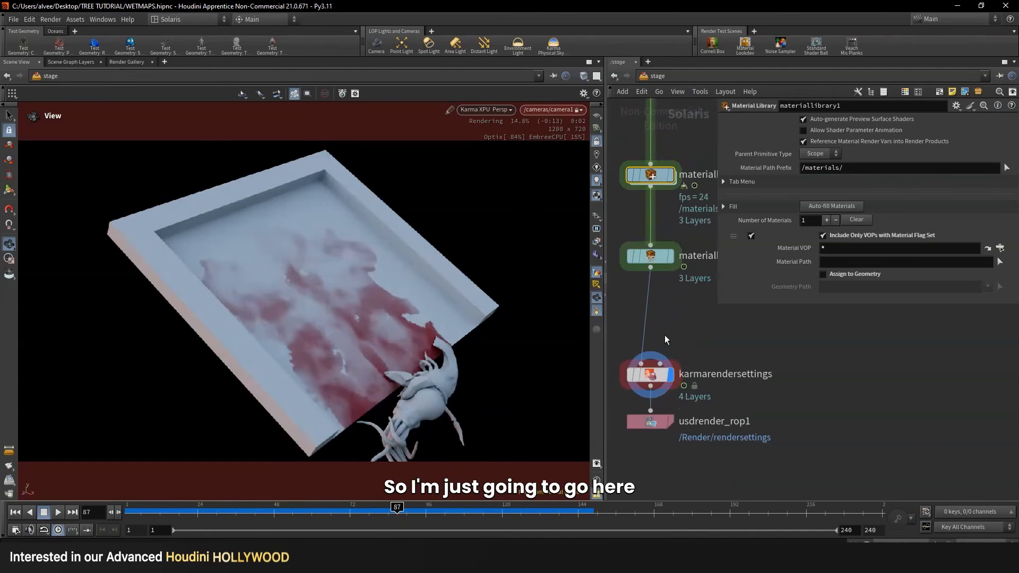
{"action": "left_click", "coordinate": [648, 377]}
{"action": "double_click", "coordinate": [824, 142]}
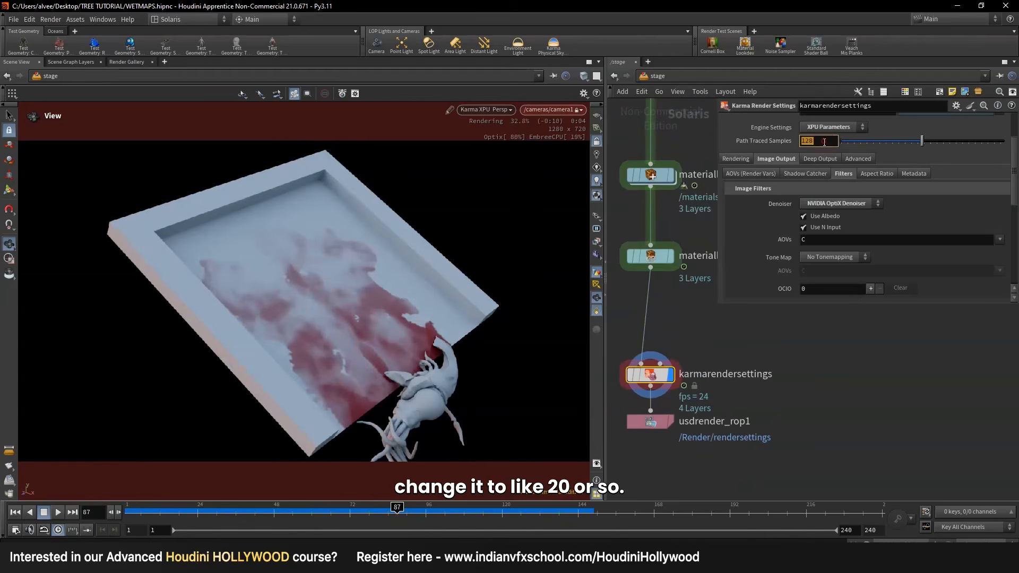
{"action": "key", "text": "Return"}
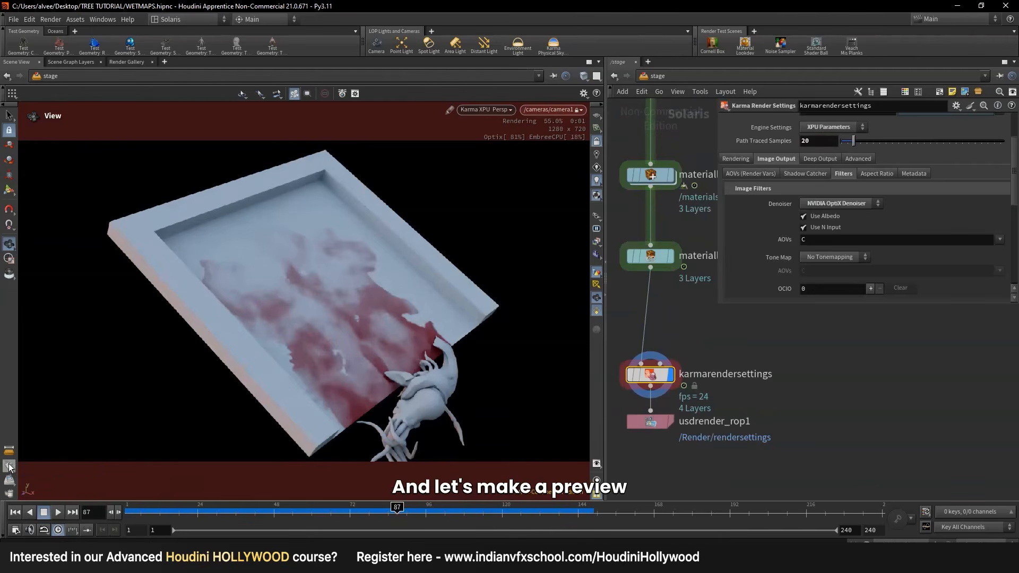
Step: Render a flipbook preview of the stage from frame 1 and watch it play in MPlay
{"action": "left_click", "coordinate": [18, 469]}
{"action": "left_click", "coordinate": [164, 538]}
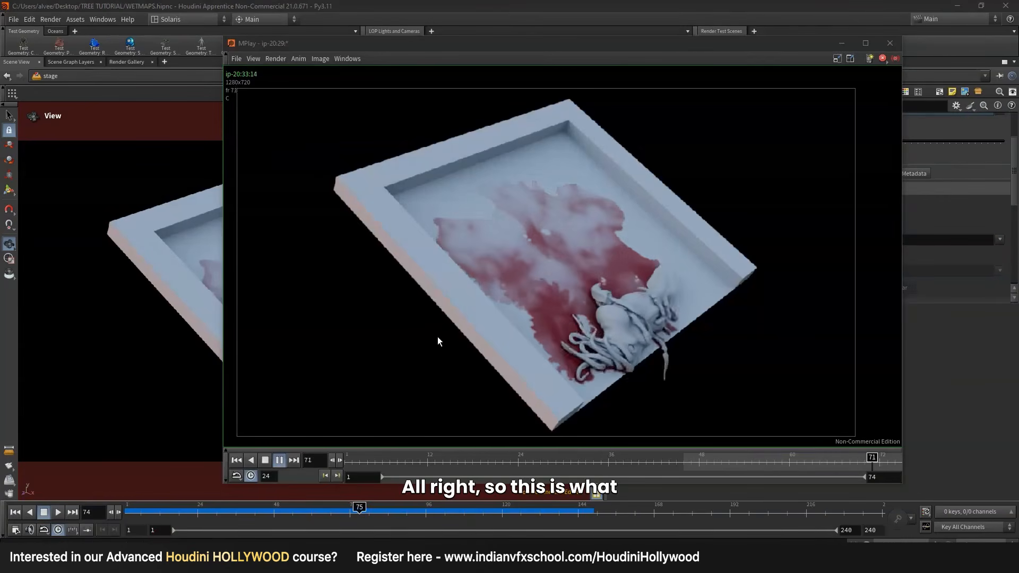
{"action": "left_click_drag", "start_coordinate": [499, 305], "coordinate": [479, 305]}
{"action": "scroll", "coordinate": [549, 263], "scroll_direction": "up", "scroll_amount": 5}
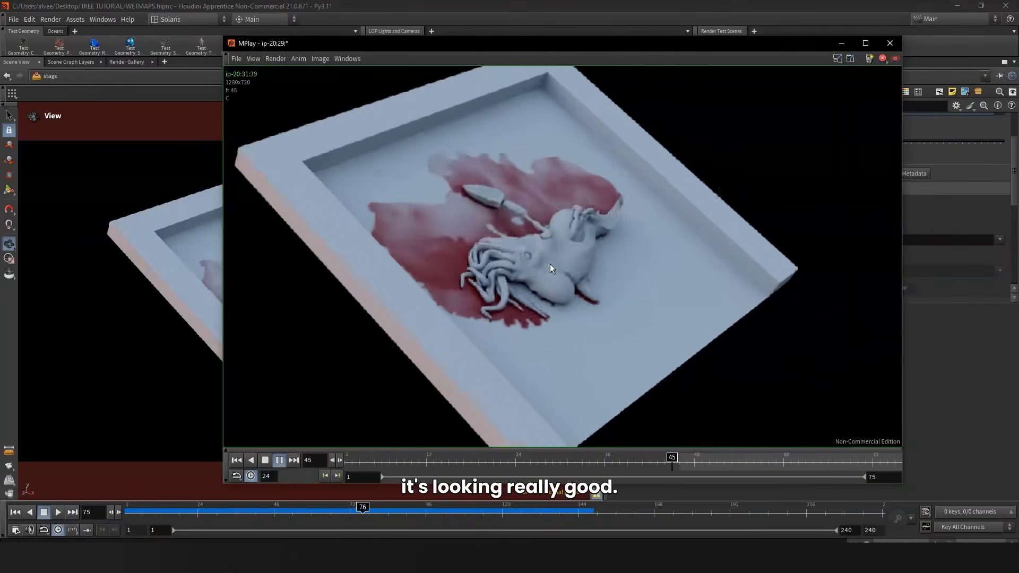
Step: Scrub through the flipbook, examine the edges of the drying wet area up close, and close the preview
{"action": "left_click_drag", "start_coordinate": [697, 465], "coordinate": [917, 474]}
{"action": "scroll", "coordinate": [597, 263], "scroll_direction": "down", "scroll_amount": 4}
{"action": "scroll", "coordinate": [574, 229], "scroll_direction": "up", "scroll_amount": 4}
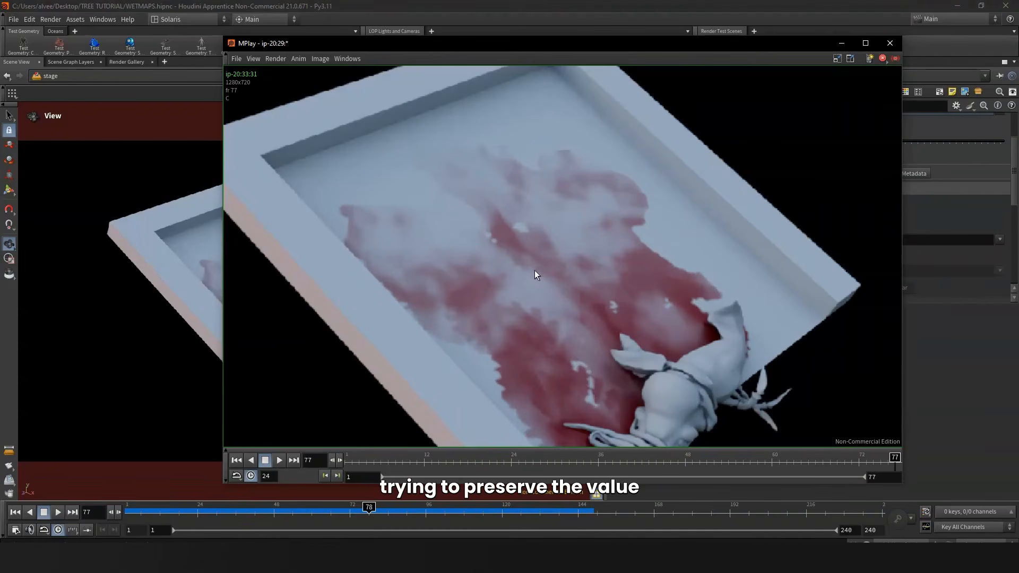
{"action": "scroll", "coordinate": [535, 271], "scroll_direction": "down", "scroll_amount": 1}
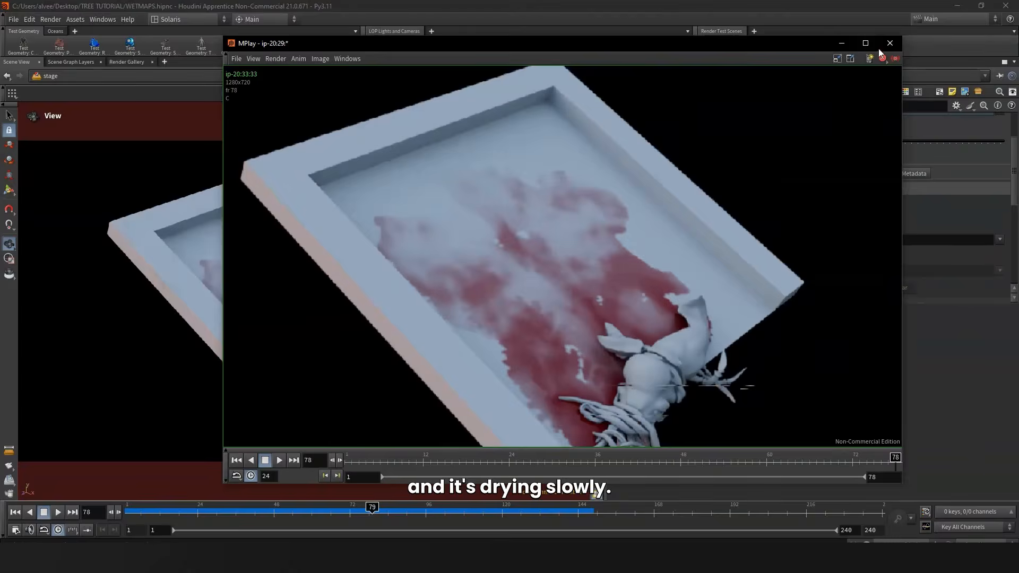
{"action": "scroll", "coordinate": [465, 362], "scroll_direction": "up", "scroll_amount": 2}
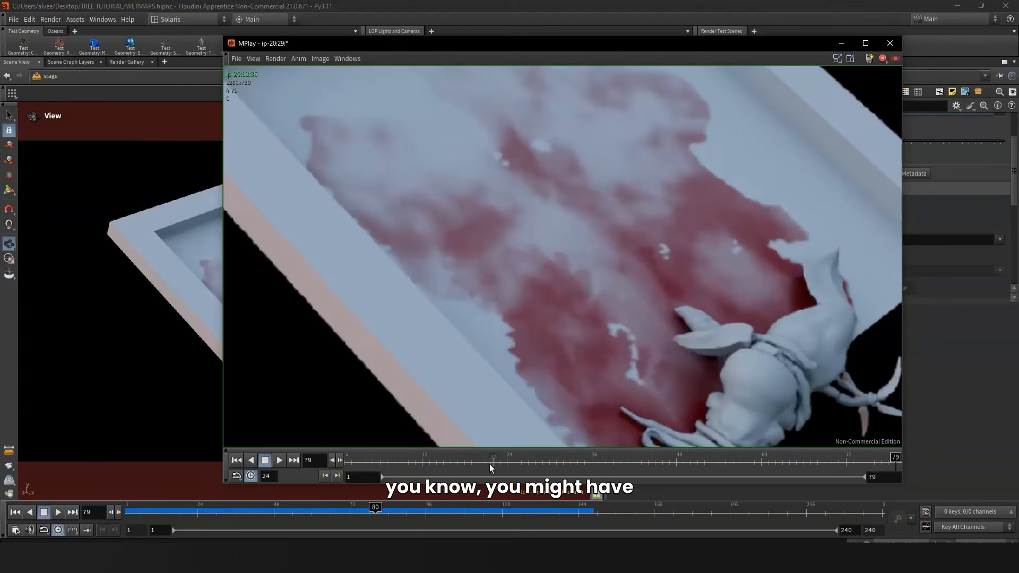
{"action": "left_click_drag", "start_coordinate": [489, 463], "coordinate": [895, 476]}
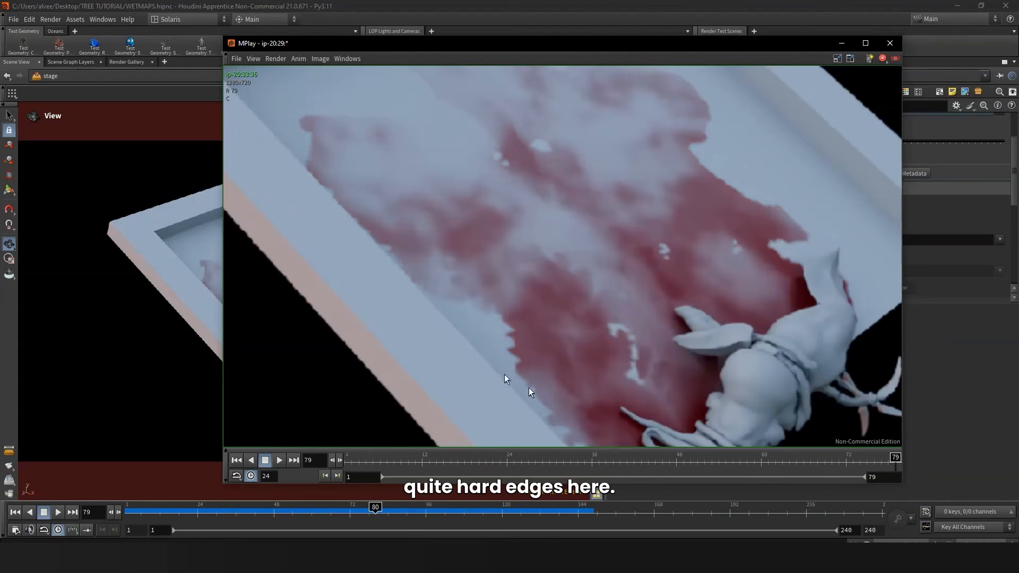
{"action": "left_click", "coordinate": [893, 45]}
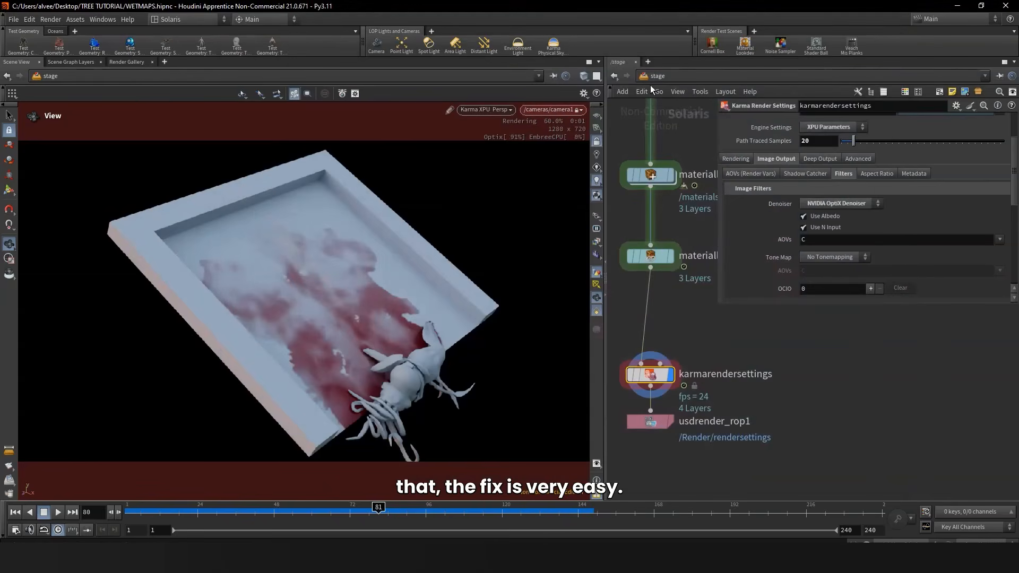
Step: Return to the geo1 geometry network and display the collision null's wet map at frame 55
{"action": "left_click", "coordinate": [652, 77]}
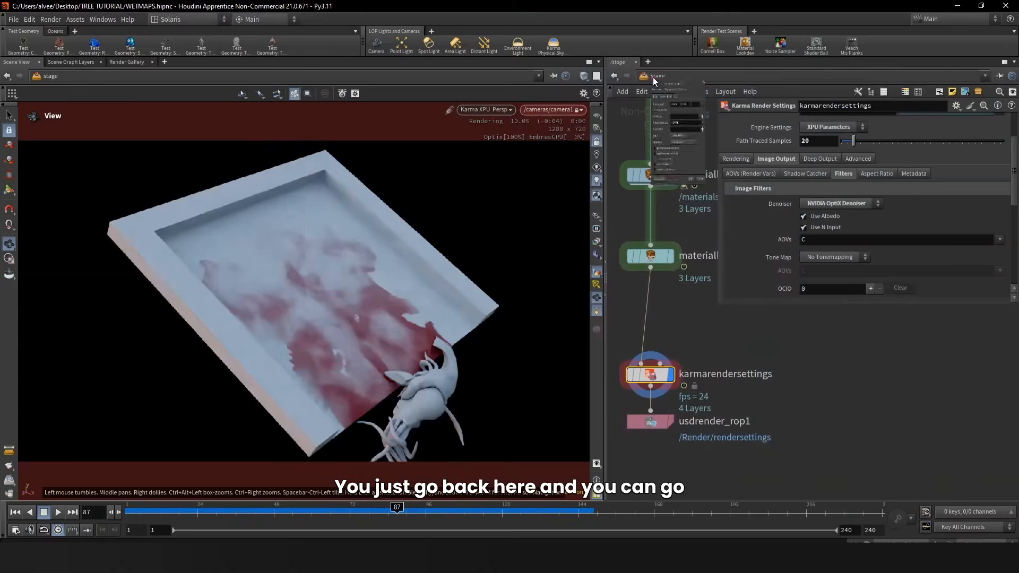
{"action": "left_click", "coordinate": [666, 125]}
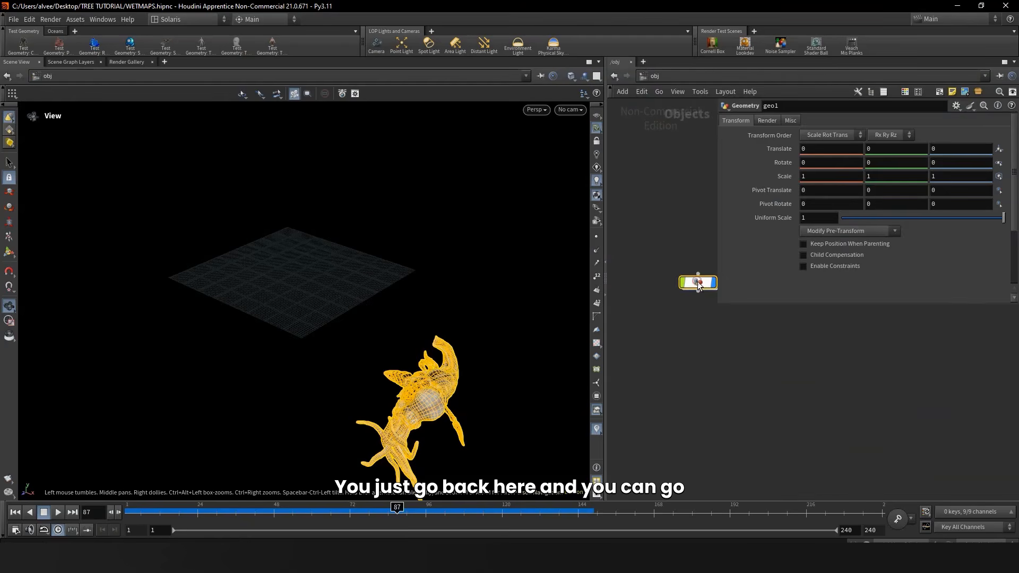
{"action": "double_click", "coordinate": [698, 283]}
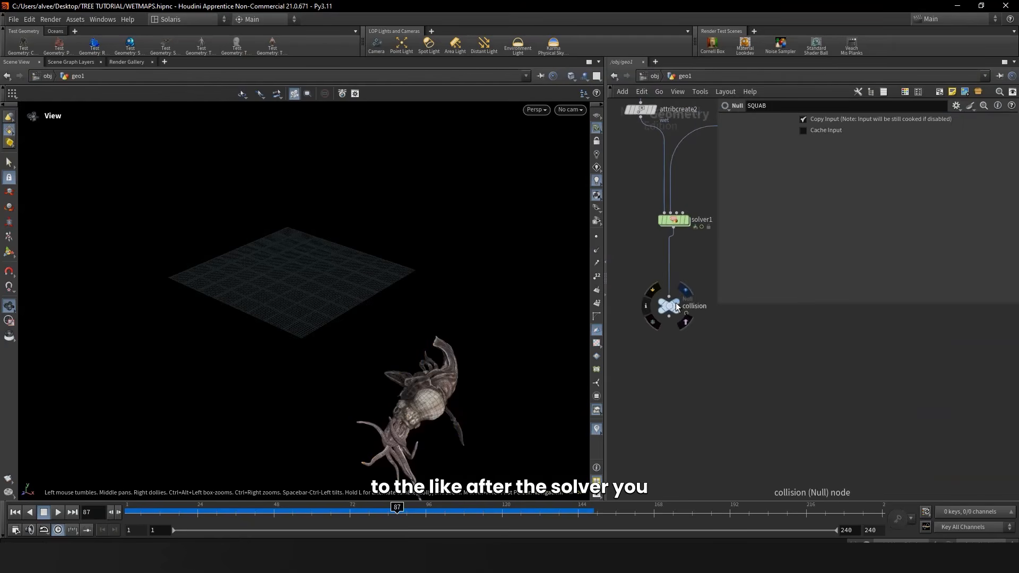
{"action": "left_click", "coordinate": [684, 291]}
{"action": "left_click_drag", "start_coordinate": [675, 303], "coordinate": [662, 323]}
{"action": "left_click_drag", "start_coordinate": [230, 514], "coordinate": [295, 514]}
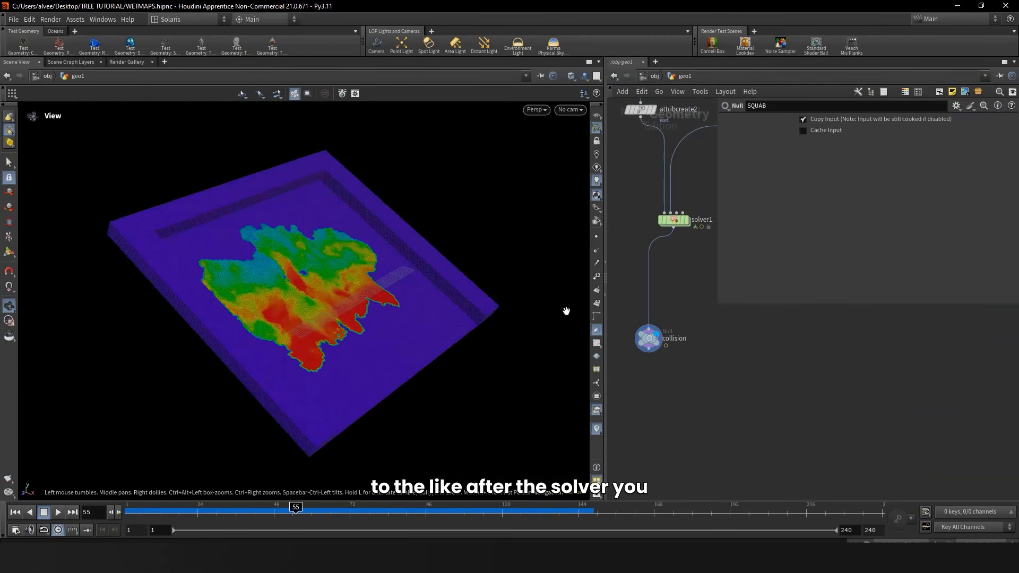
Step: Insert an Attribute Blur node between the solver and the collision null
{"action": "scroll", "coordinate": [657, 285], "scroll_direction": "up", "scroll_amount": 3}
{"action": "key", "text": "Tab"}
{"action": "type", "text": "attrb"}
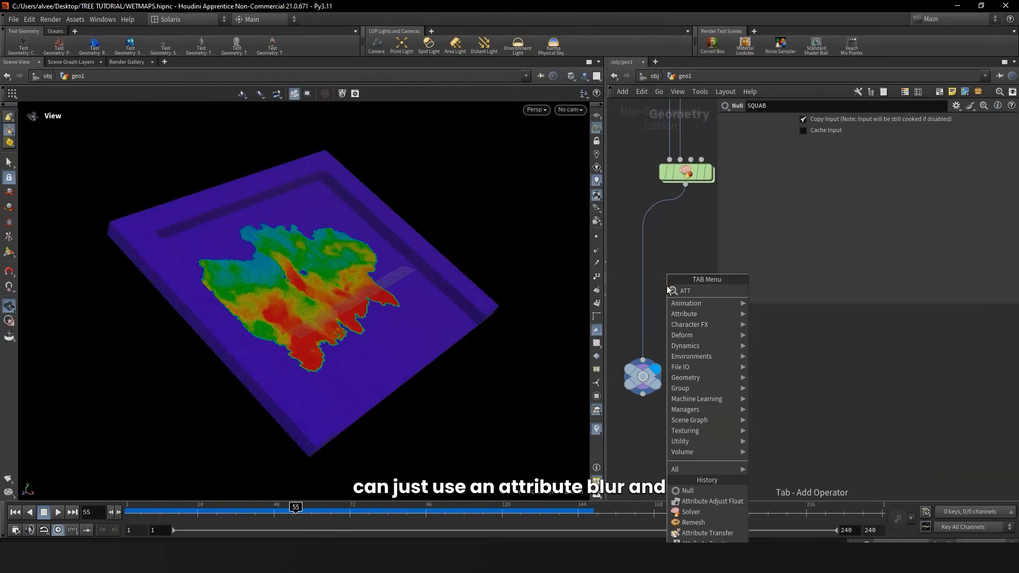
{"action": "left_click", "coordinate": [775, 290]}
{"action": "left_click", "coordinate": [645, 295]}
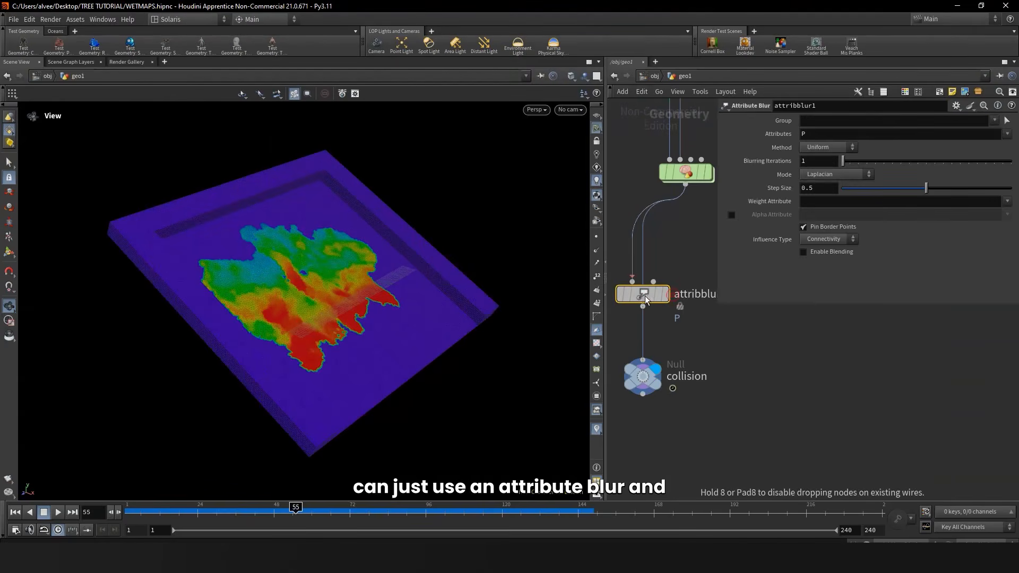
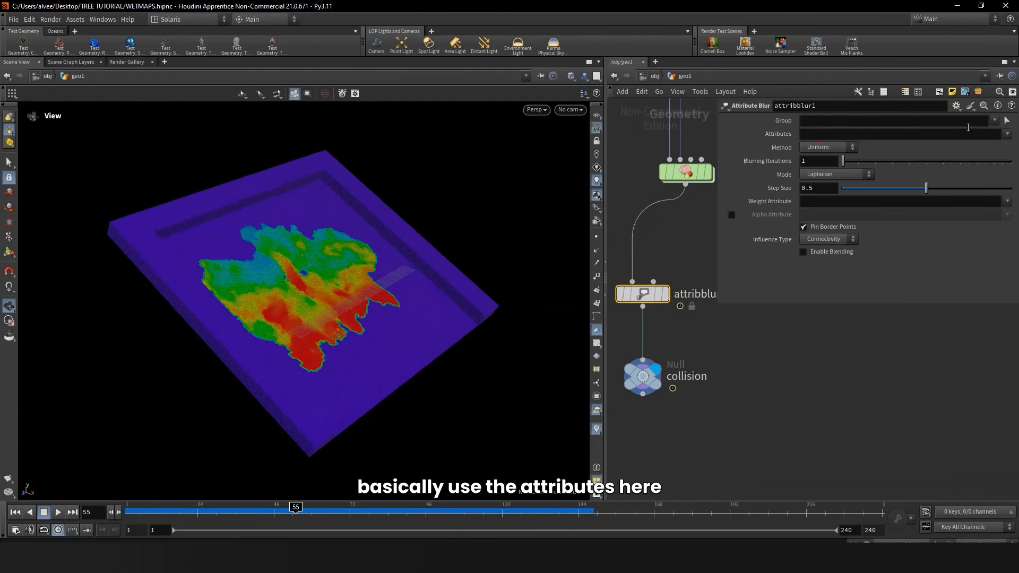
Step: Make the Attribute Blur act on the wet attribute, set its step size to 0.169 and adjust the blurring iterations
{"action": "left_click", "coordinate": [1008, 134]}
{"action": "left_click", "coordinate": [991, 150]}
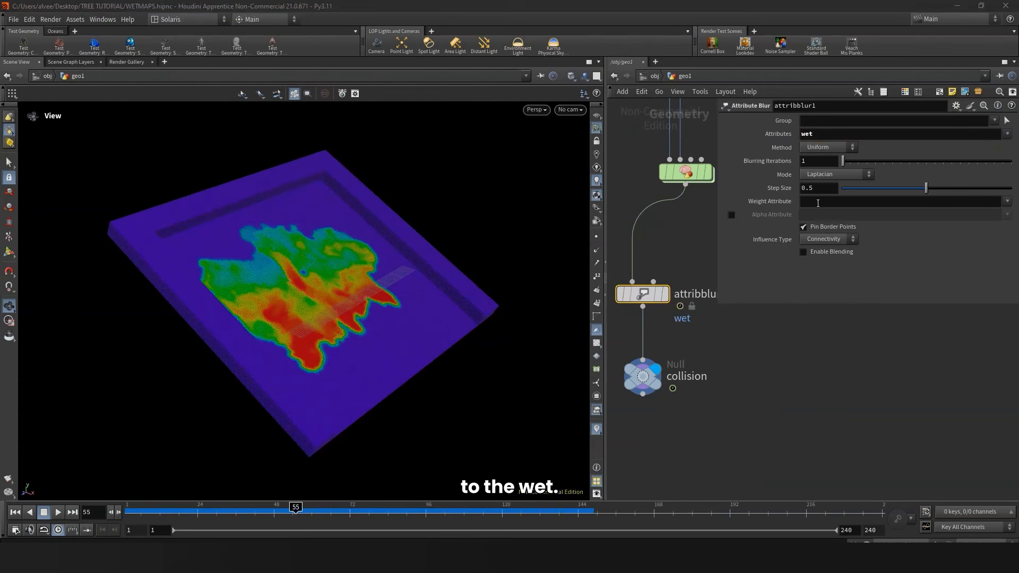
{"action": "mouse_move", "coordinate": [864, 187]}
{"action": "left_mouse_down"}
{"action": "mouse_move", "coordinate": [843, 191]}
{"action": "mouse_move", "coordinate": [998, 190]}
{"action": "mouse_move", "coordinate": [906, 190]}
{"action": "mouse_move", "coordinate": [871, 201]}
{"action": "left_mouse_up"}
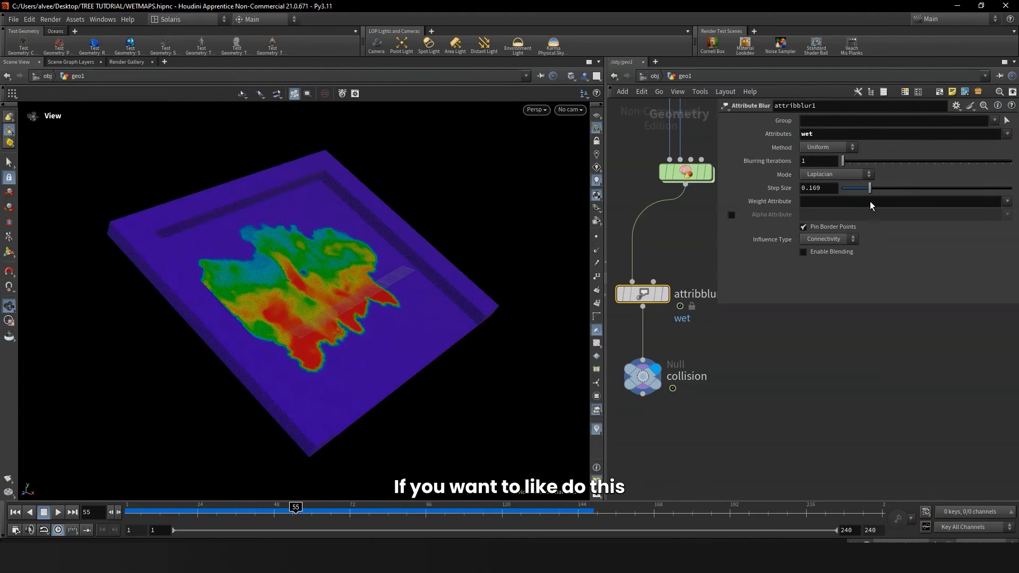
{"action": "left_click_drag", "start_coordinate": [842, 160], "coordinate": [905, 202]}
{"action": "left_click", "coordinate": [822, 160]}
Step: Return to the stage network and open the path traced samples of the Karma render settings for editing
{"action": "left_click", "coordinate": [650, 77]}
{"action": "left_click", "coordinate": [651, 76]}
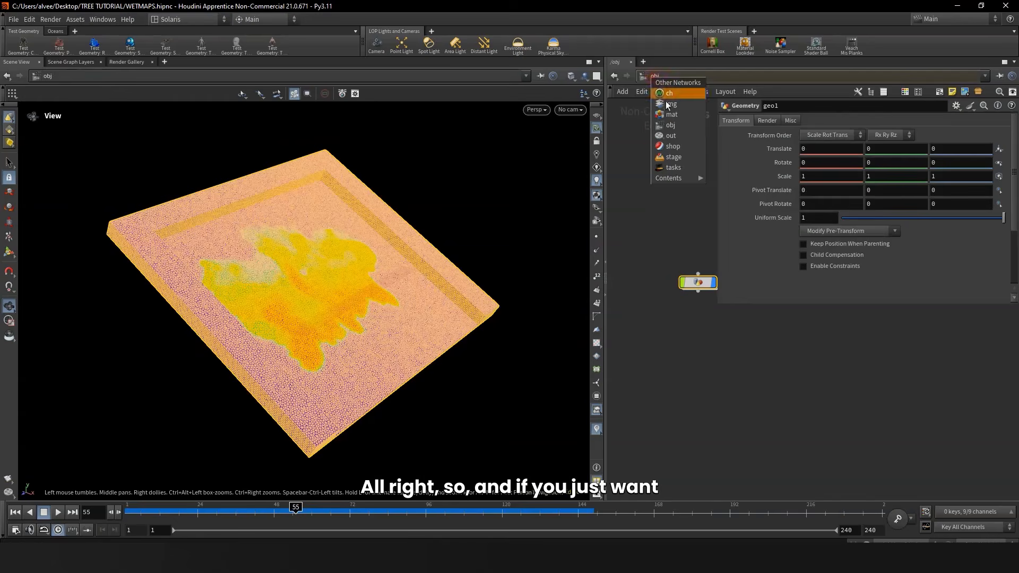
{"action": "left_click", "coordinate": [670, 157]}
{"action": "left_click", "coordinate": [653, 376]}
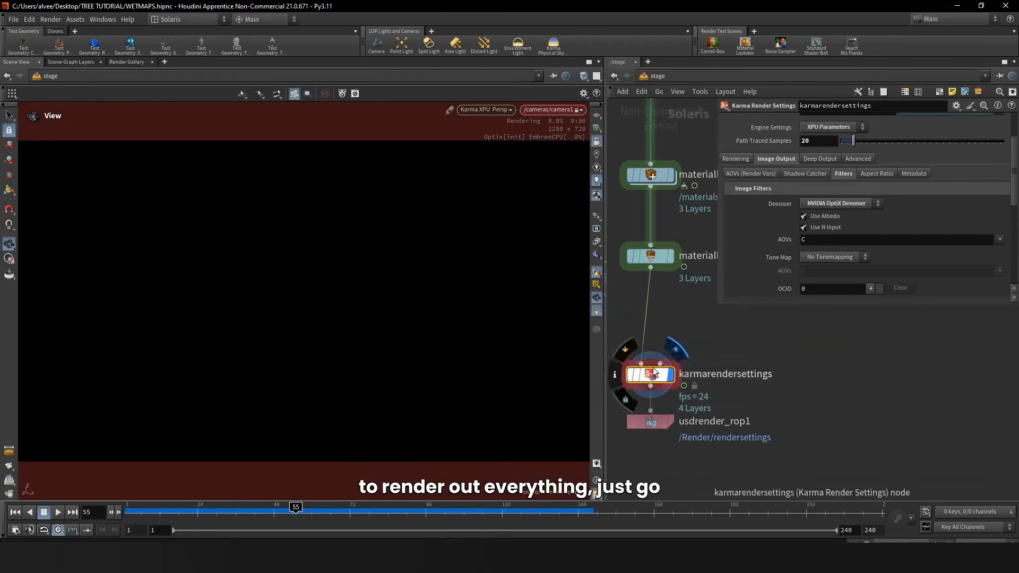
{"action": "scroll", "coordinate": [782, 246], "scroll_direction": "up", "scroll_amount": 3}
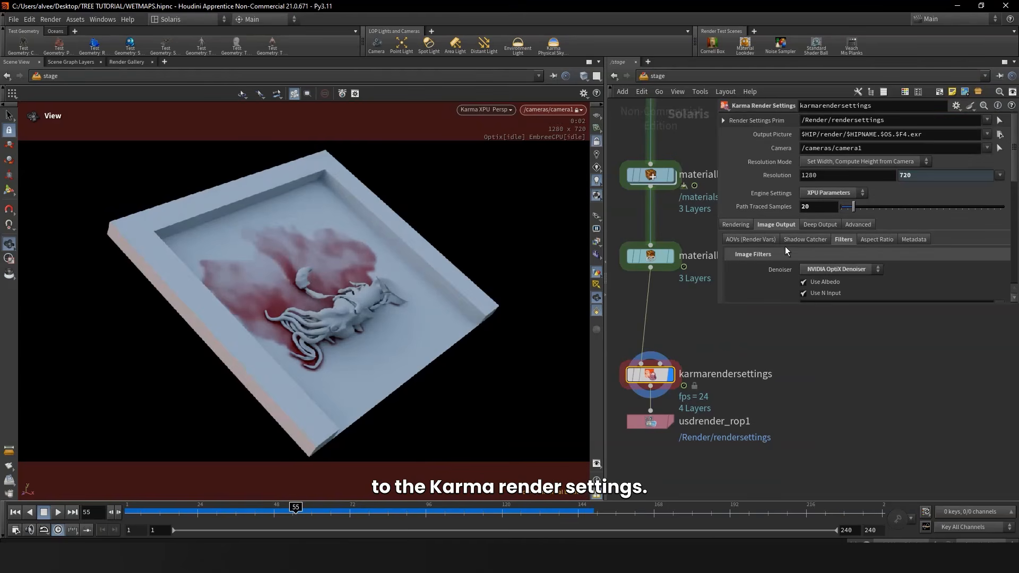
{"action": "left_click", "coordinate": [822, 207]}
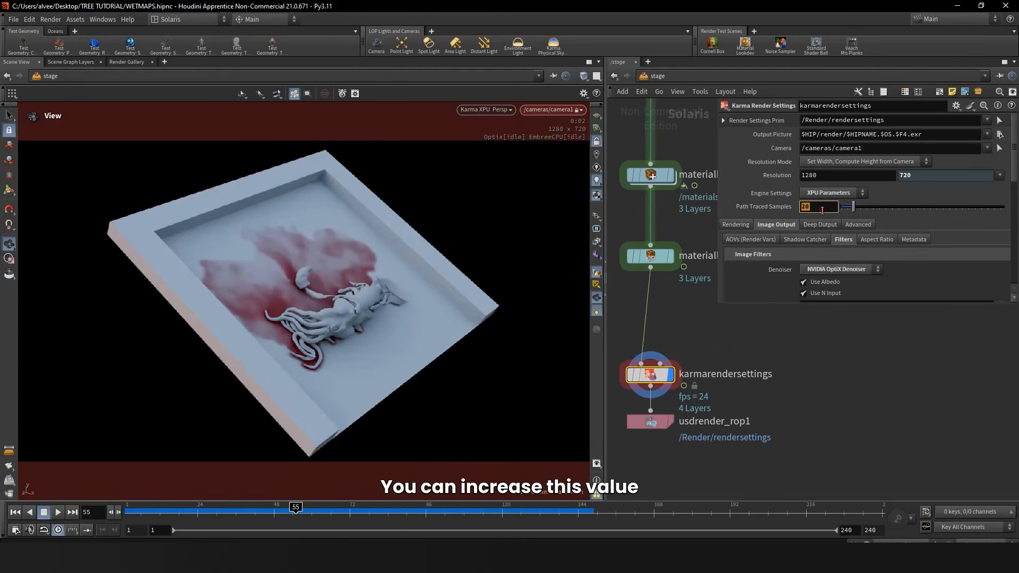
Step: Set the USD Render ROP's valid frame range to Render Specific Frame Range
{"action": "left_click", "coordinate": [649, 420]}
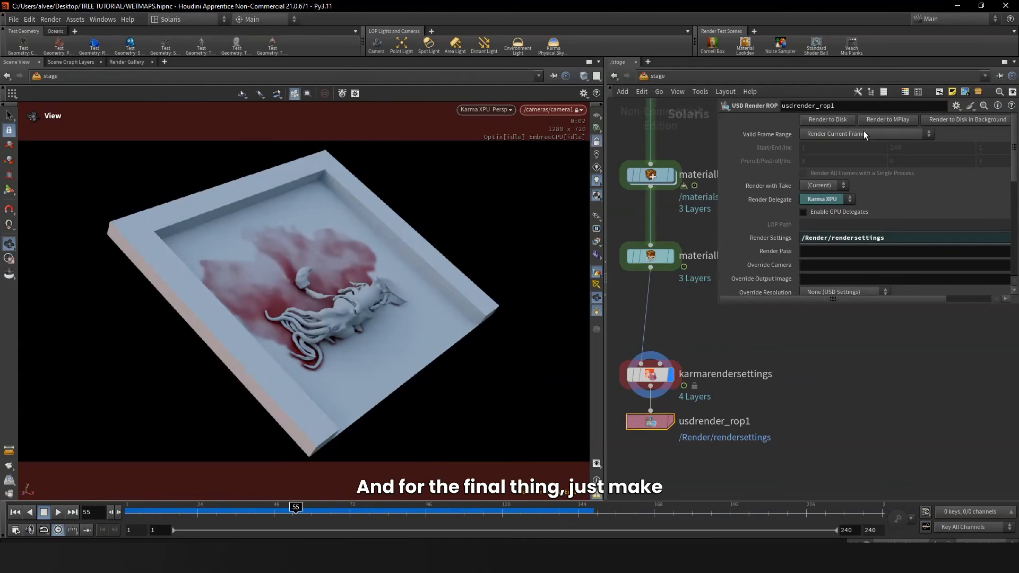
{"action": "left_click", "coordinate": [864, 134]}
{"action": "left_click", "coordinate": [845, 143]}
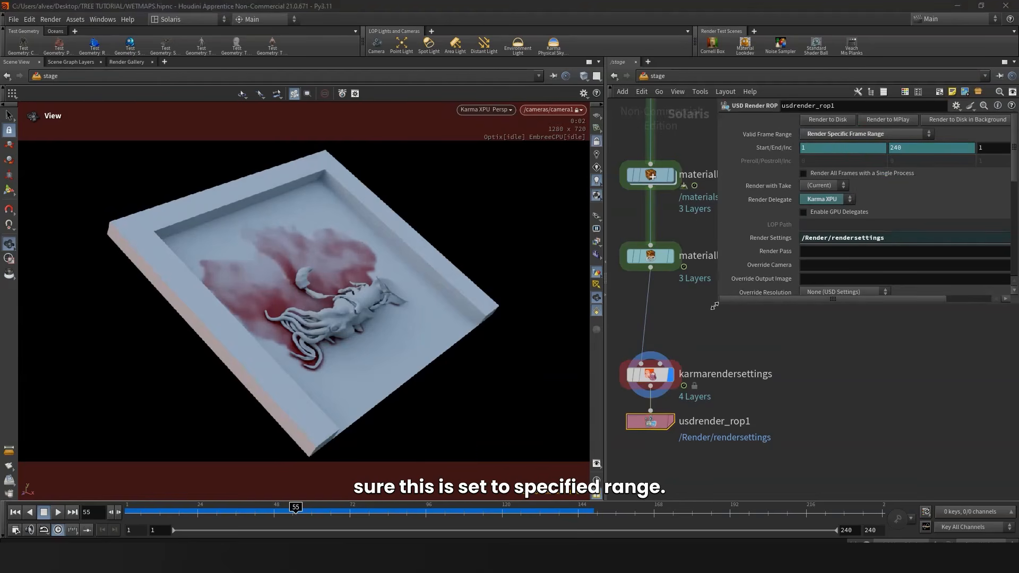
Step: Browse for the USD Render ROP's override output image in the WETNESS folder and accept the file chooser
{"action": "left_click_drag", "start_coordinate": [714, 306], "coordinate": [674, 348]}
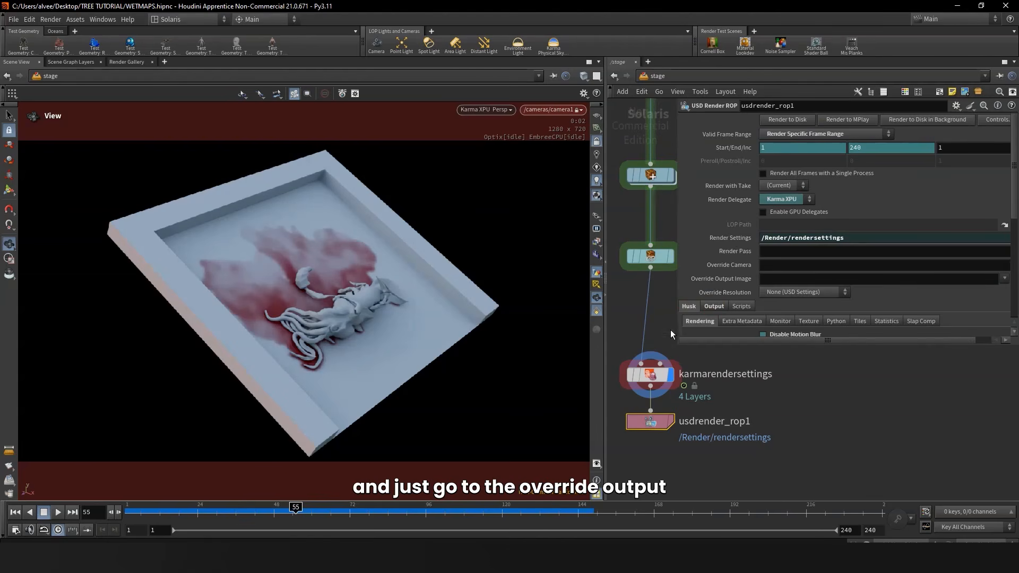
{"action": "left_click_drag", "start_coordinate": [700, 340], "coordinate": [714, 339]}
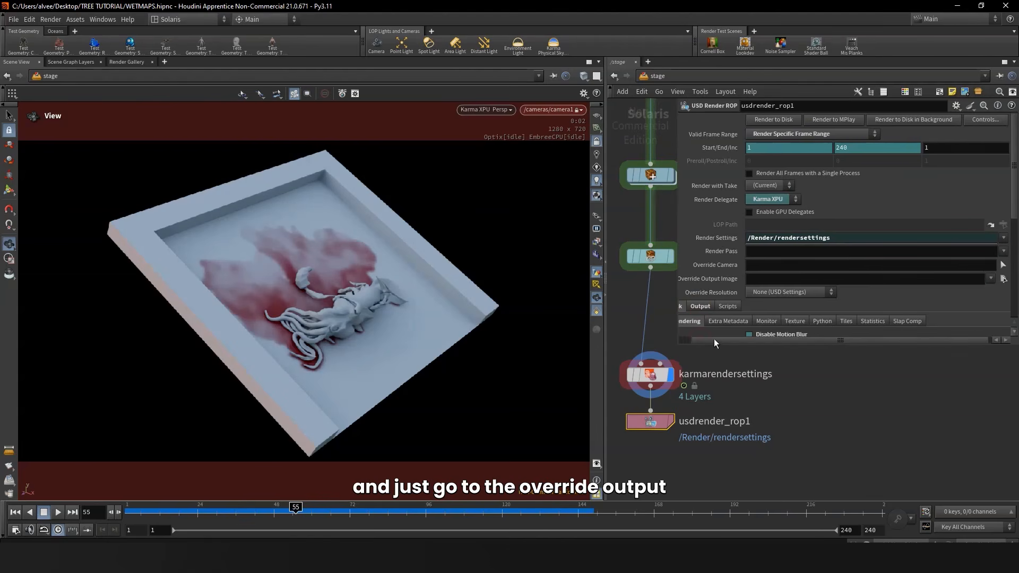
{"action": "left_click", "coordinate": [1003, 279]}
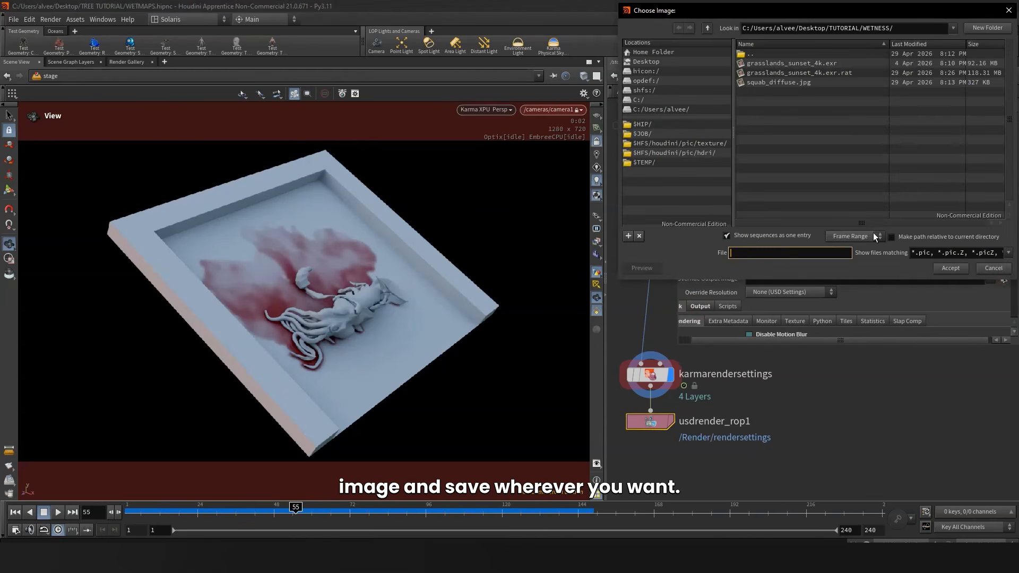
{"action": "left_click", "coordinate": [951, 268]}
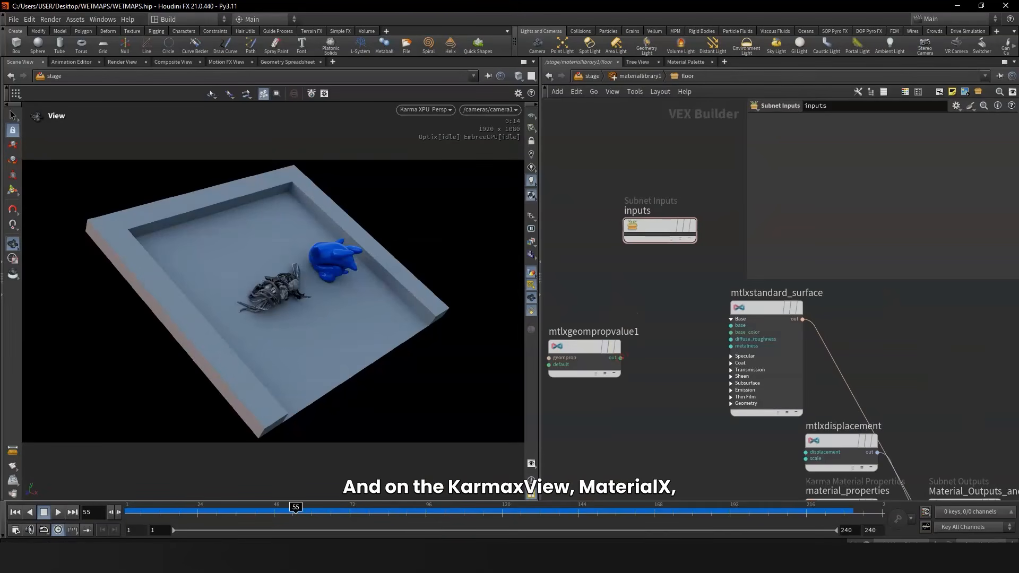
Step: Try to connect the MaterialX geometry property value's output to the standard surface's base color in the floor material
{"action": "left_click_drag", "start_coordinate": [620, 358], "coordinate": [731, 332]}
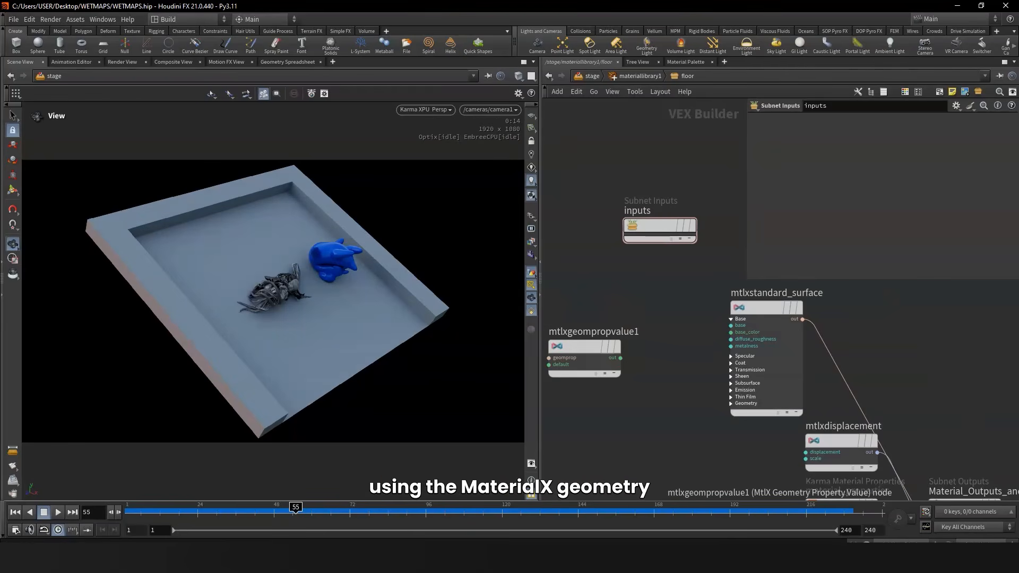
{"action": "left_click_drag", "start_coordinate": [621, 358], "coordinate": [731, 333]}
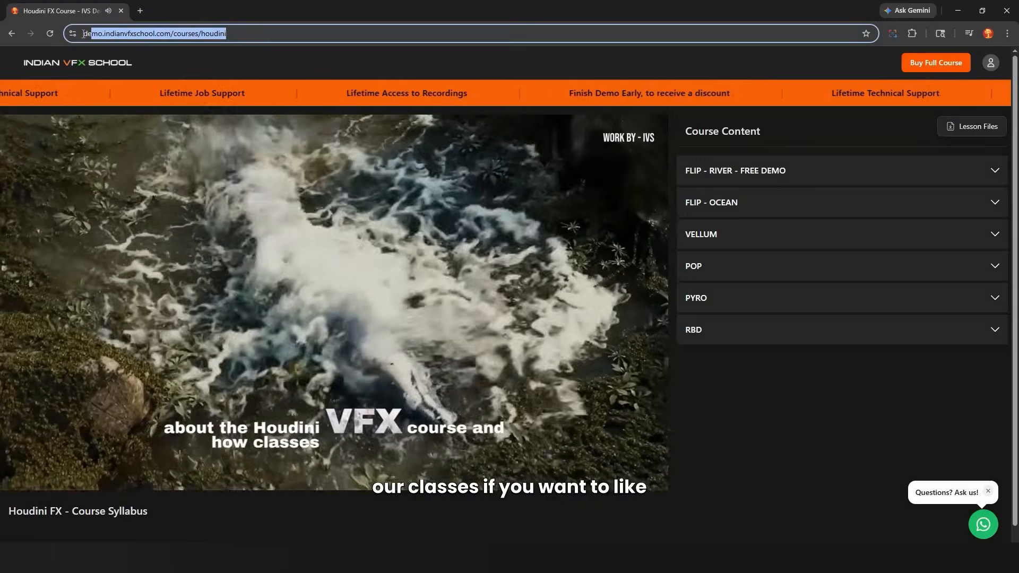
Step: In the browser, look through the FLIP - River, FLIP - Ocean and Vellum lesson lists of the Houdini course
{"action": "left_click", "coordinate": [811, 173]}
{"action": "scroll", "coordinate": [817, 289], "scroll_direction": "down", "scroll_amount": 3}
{"action": "scroll", "coordinate": [817, 289], "scroll_direction": "down", "scroll_amount": 3}
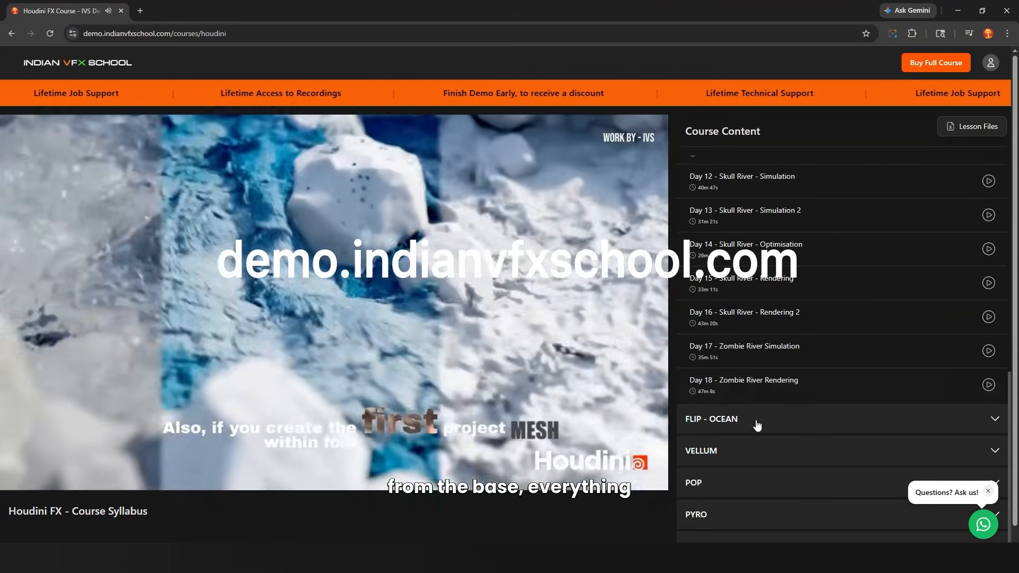
{"action": "left_click", "coordinate": [757, 419]}
{"action": "scroll", "coordinate": [790, 336], "scroll_direction": "down", "scroll_amount": 4}
{"action": "scroll", "coordinate": [790, 334], "scroll_direction": "down", "scroll_amount": 20}
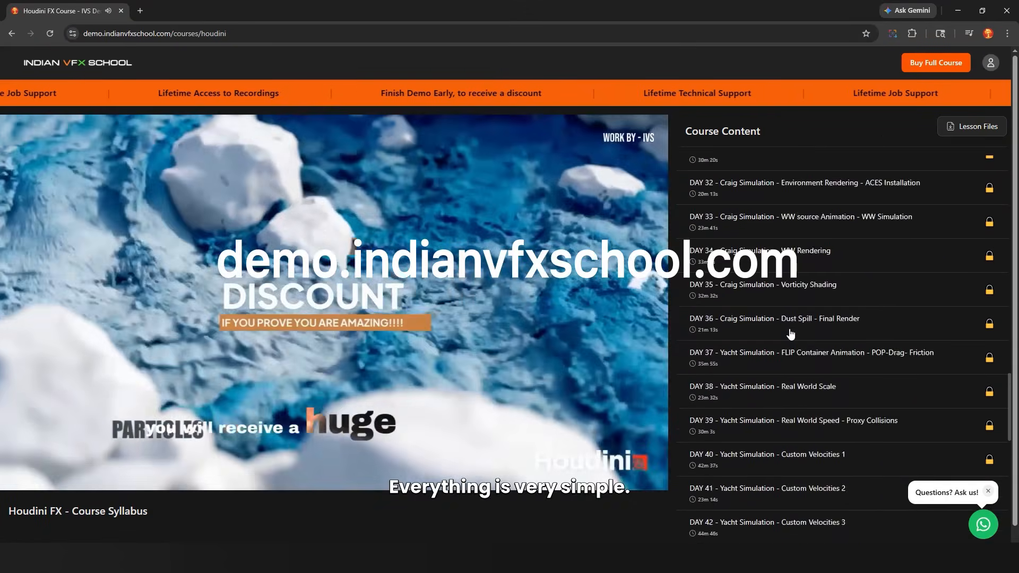
{"action": "scroll", "coordinate": [791, 333], "scroll_direction": "down", "scroll_amount": 2}
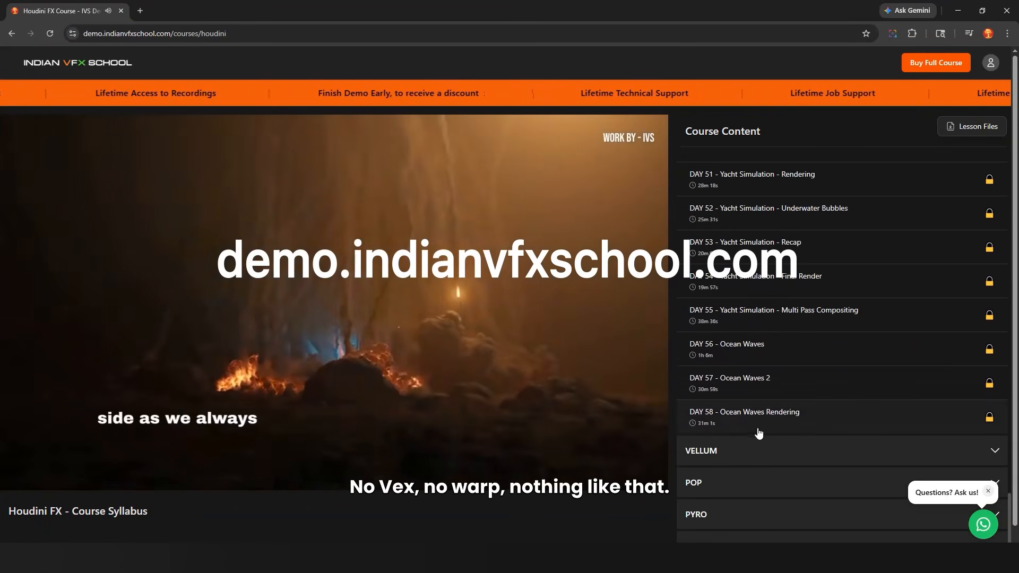
{"action": "left_click", "coordinate": [753, 456]}
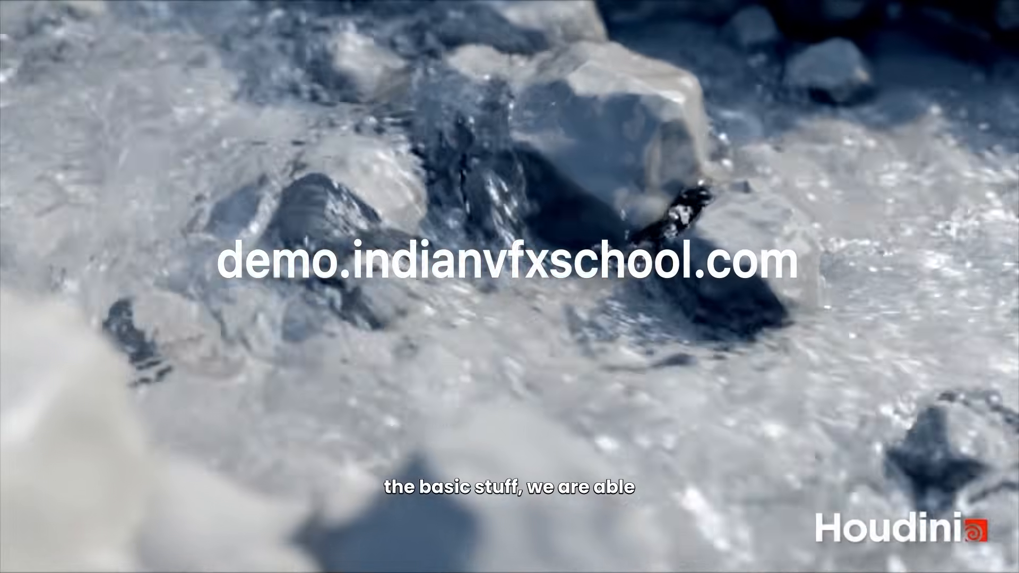